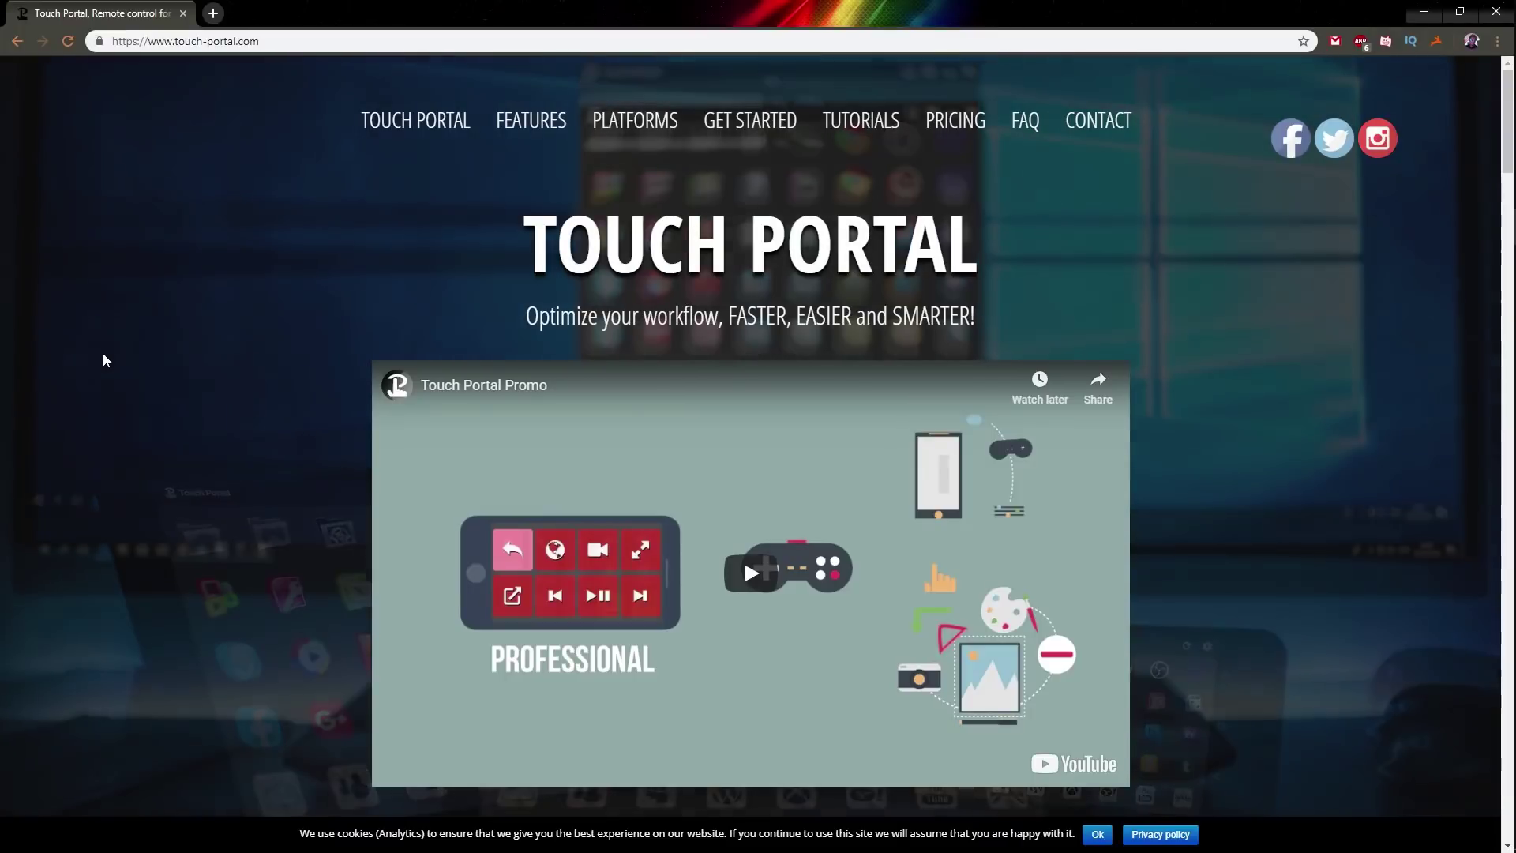
Skim the top of the touch-portal.com homepage and dismiss the cookie notice with Ok
scroll(133, 359, "down", 7)
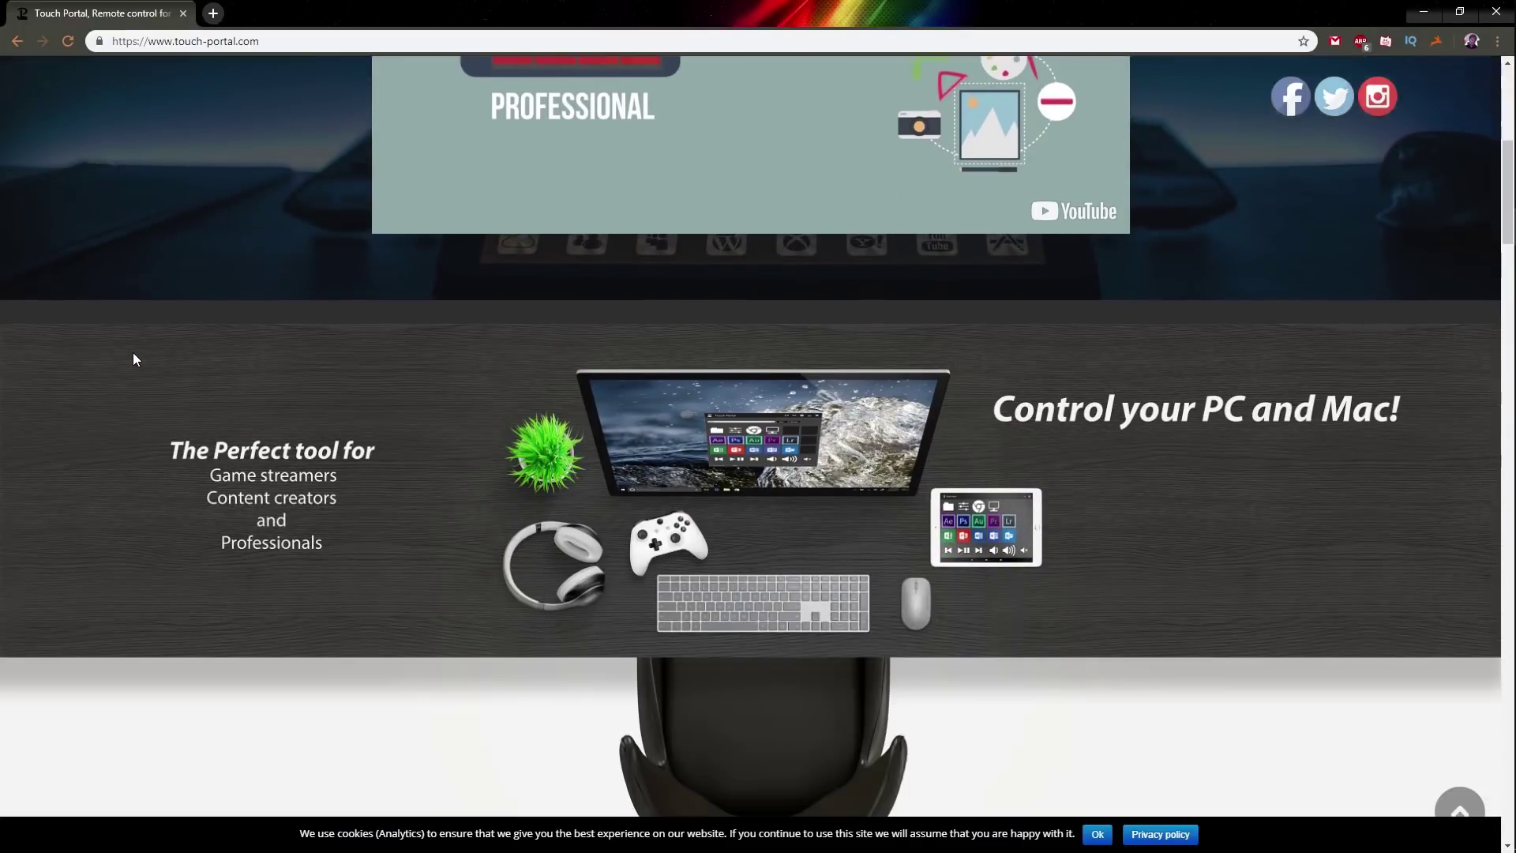
scroll(136, 355, "down", 4)
scroll(138, 395, "up", 1)
scroll(140, 424, "down", 5)
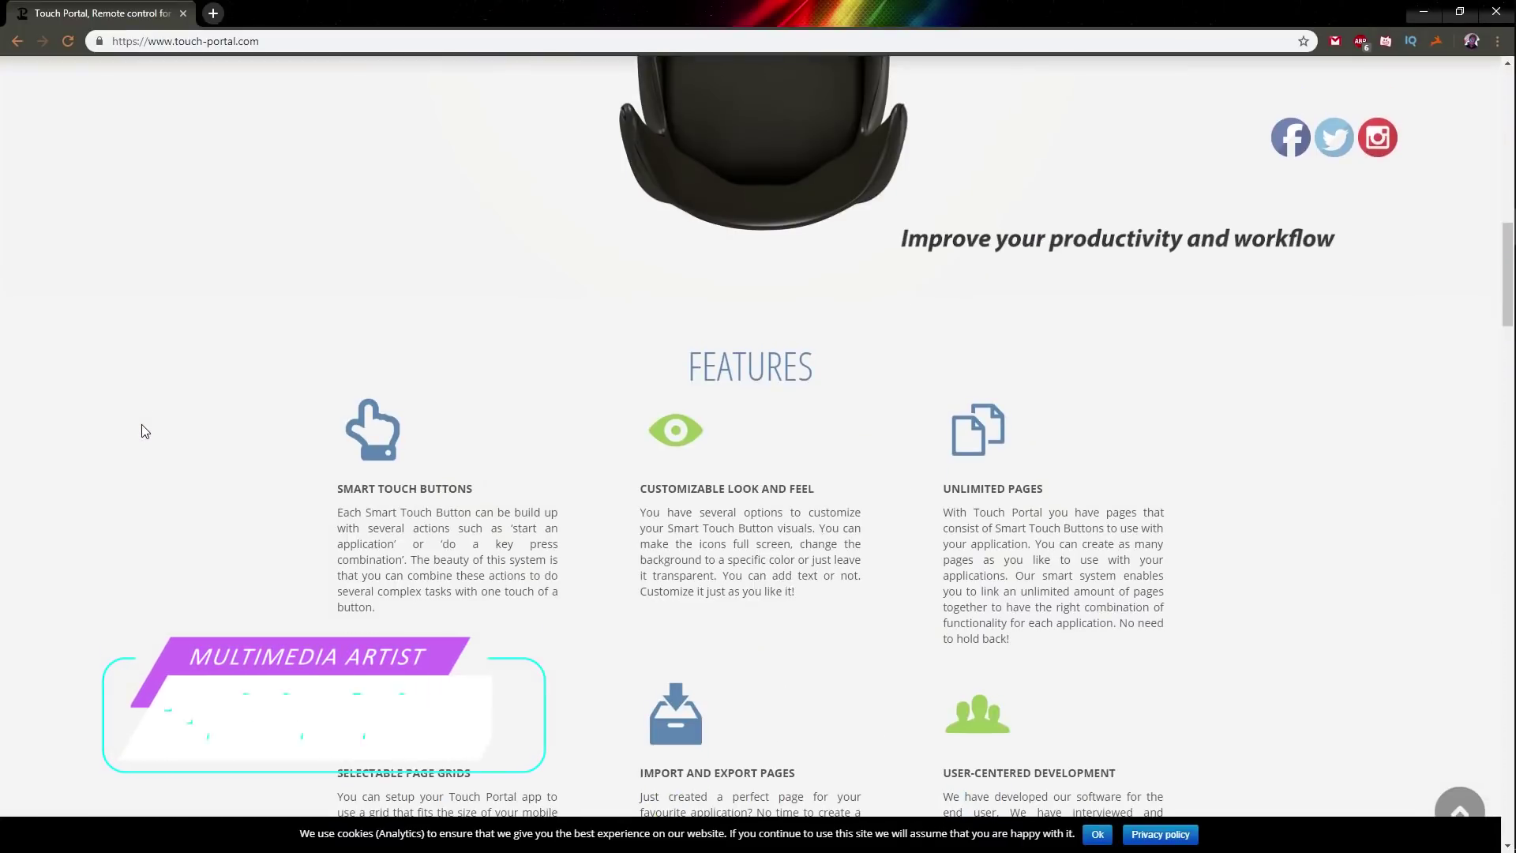
scroll(142, 431, "down", 3)
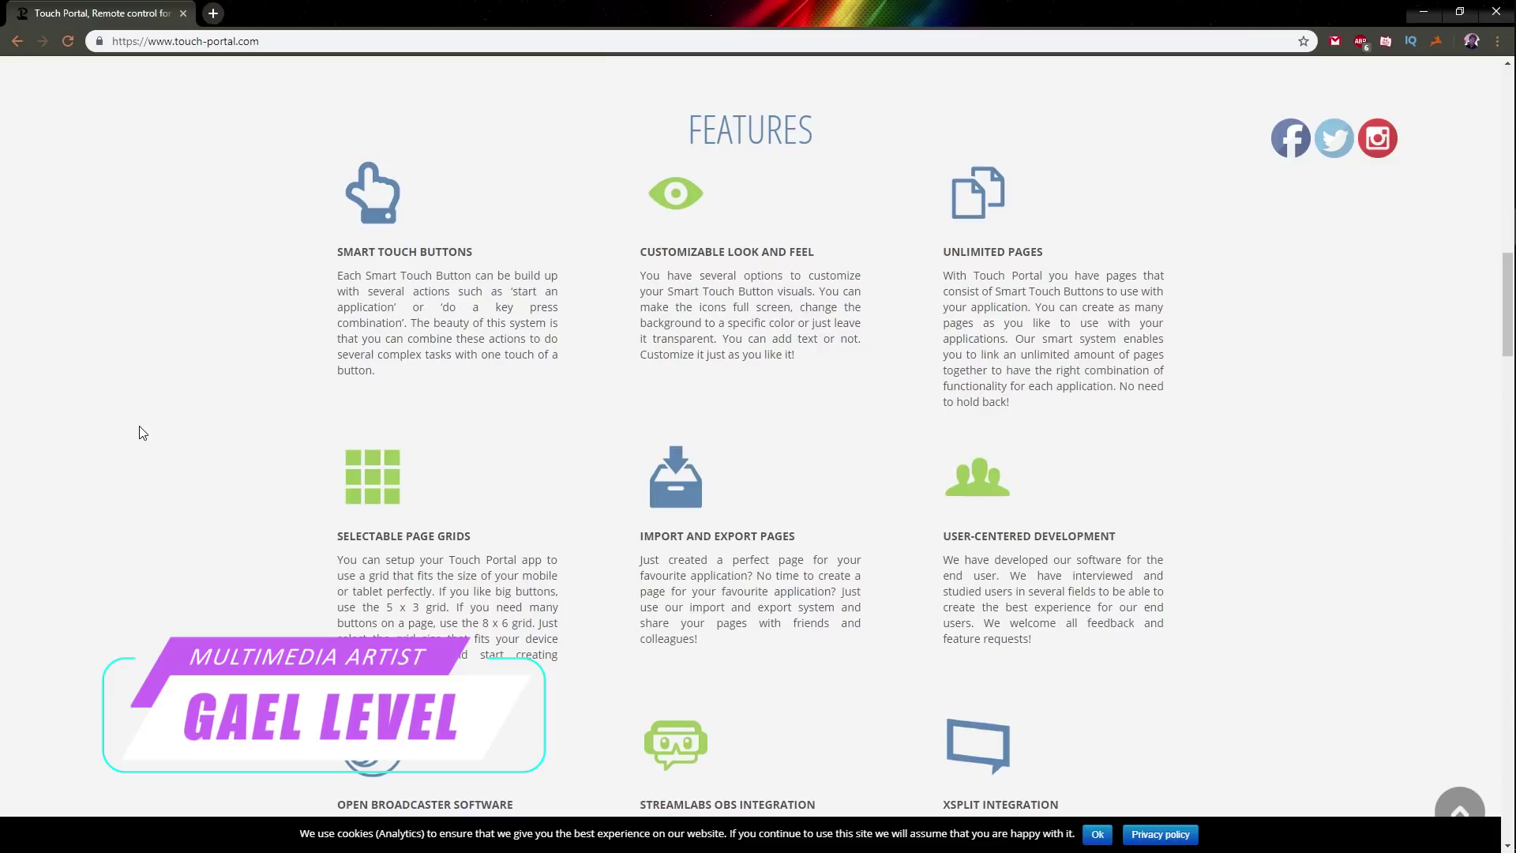
left_click(1098, 835)
Scroll down the homepage to the GET-STARTED download steps for desktop and mobile
scroll(60, 537, "down", 9)
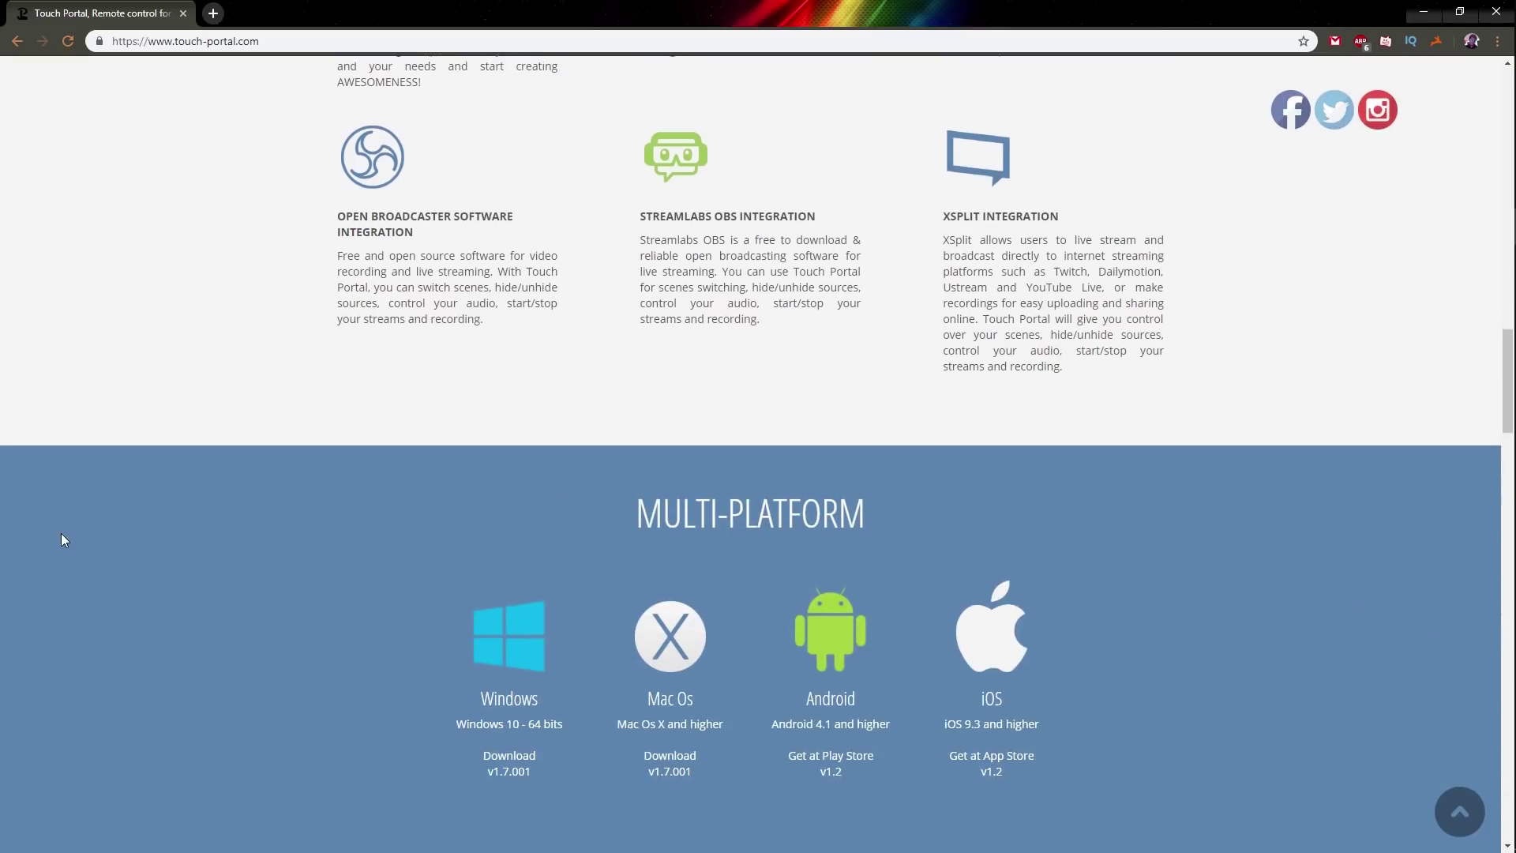
scroll(63, 540, "down", 4)
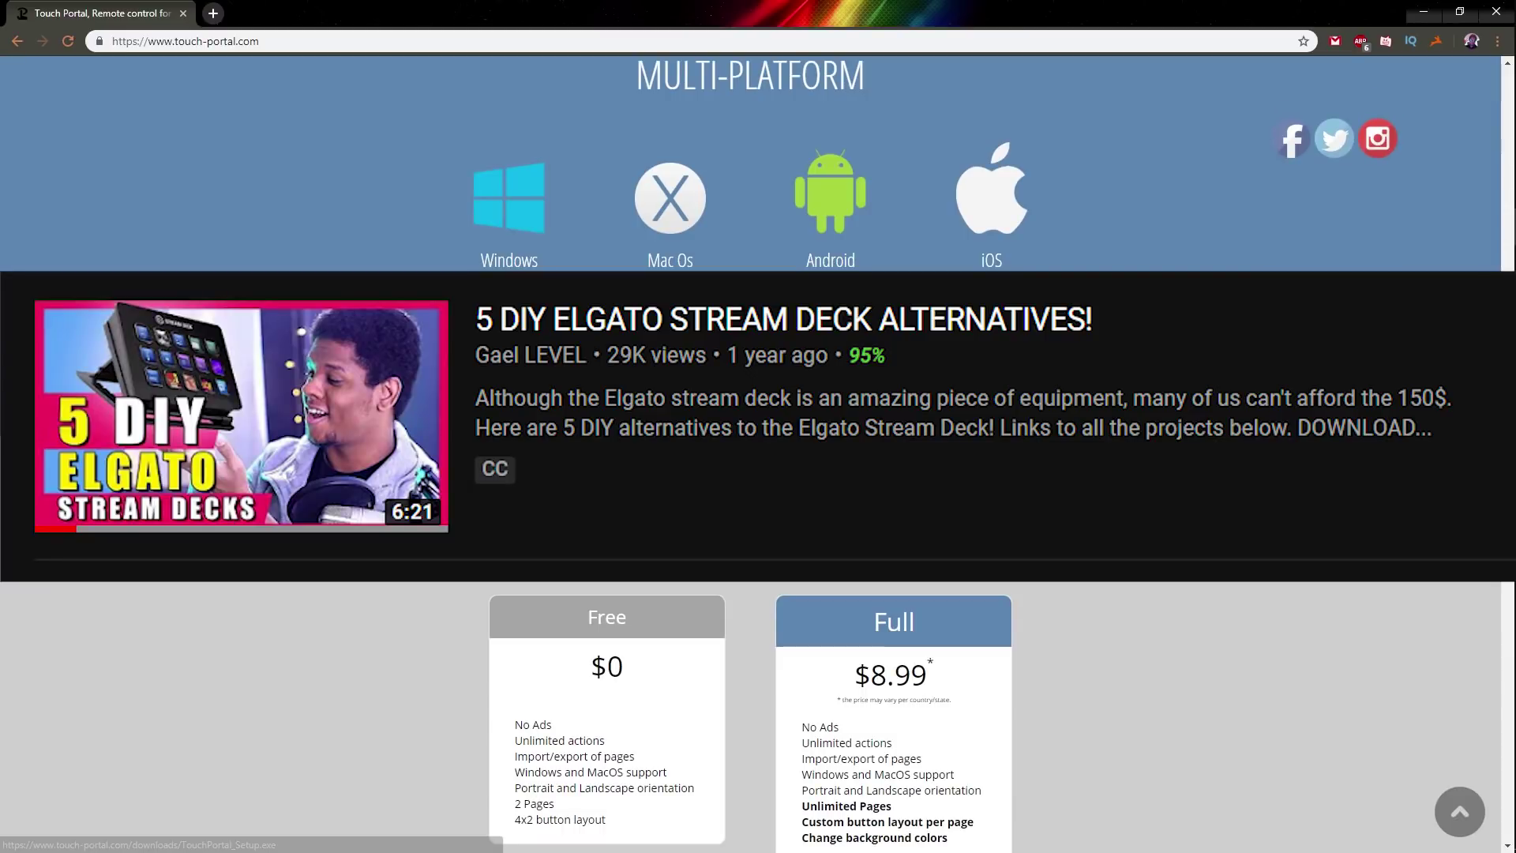
scroll(63, 541, "down", 6)
scroll(180, 521, "up", 2)
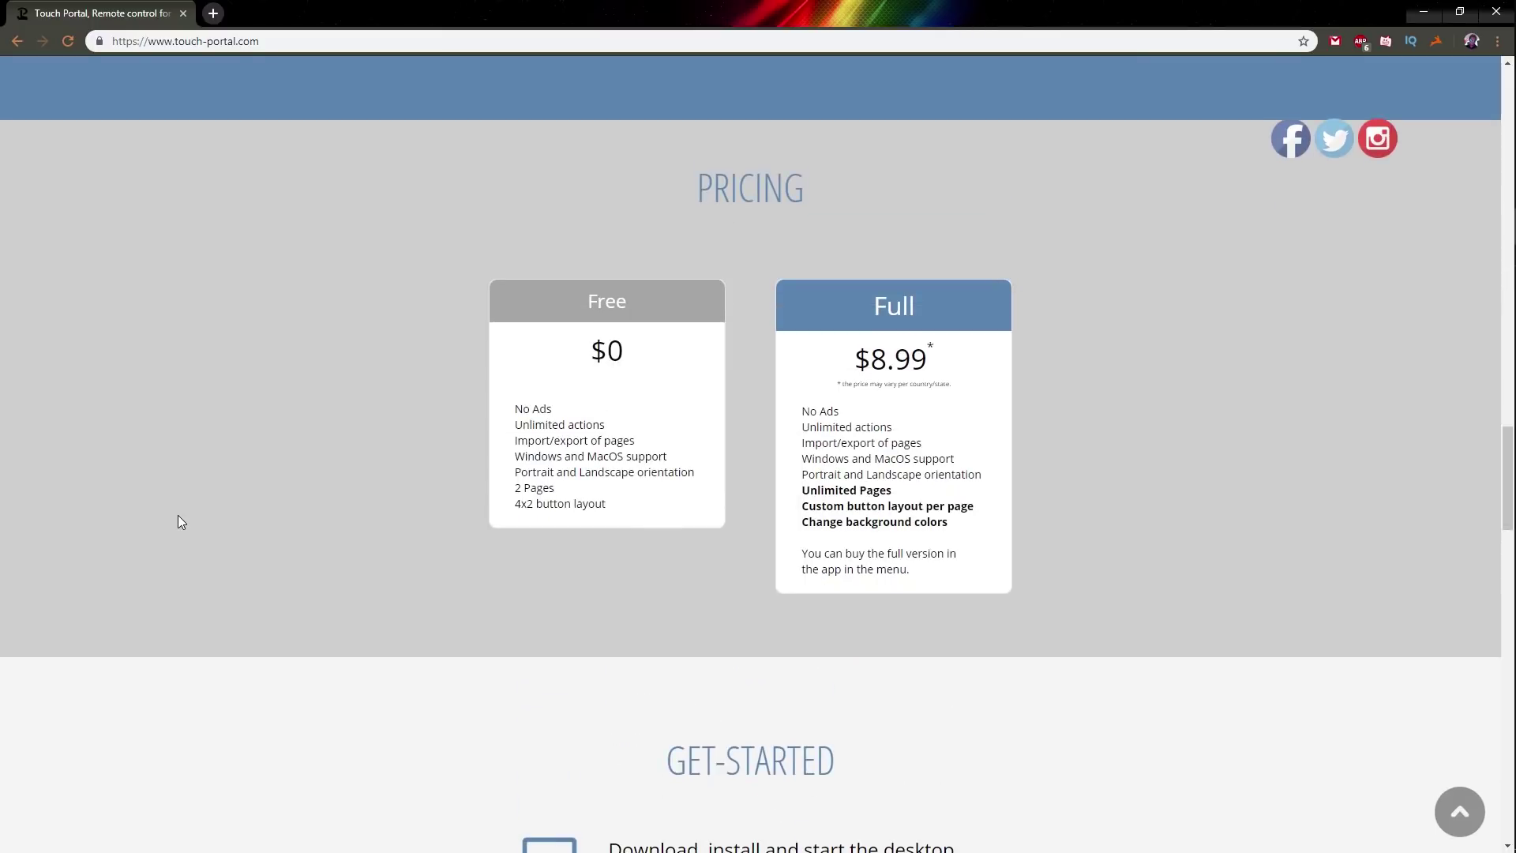
scroll(178, 515, "down", 8)
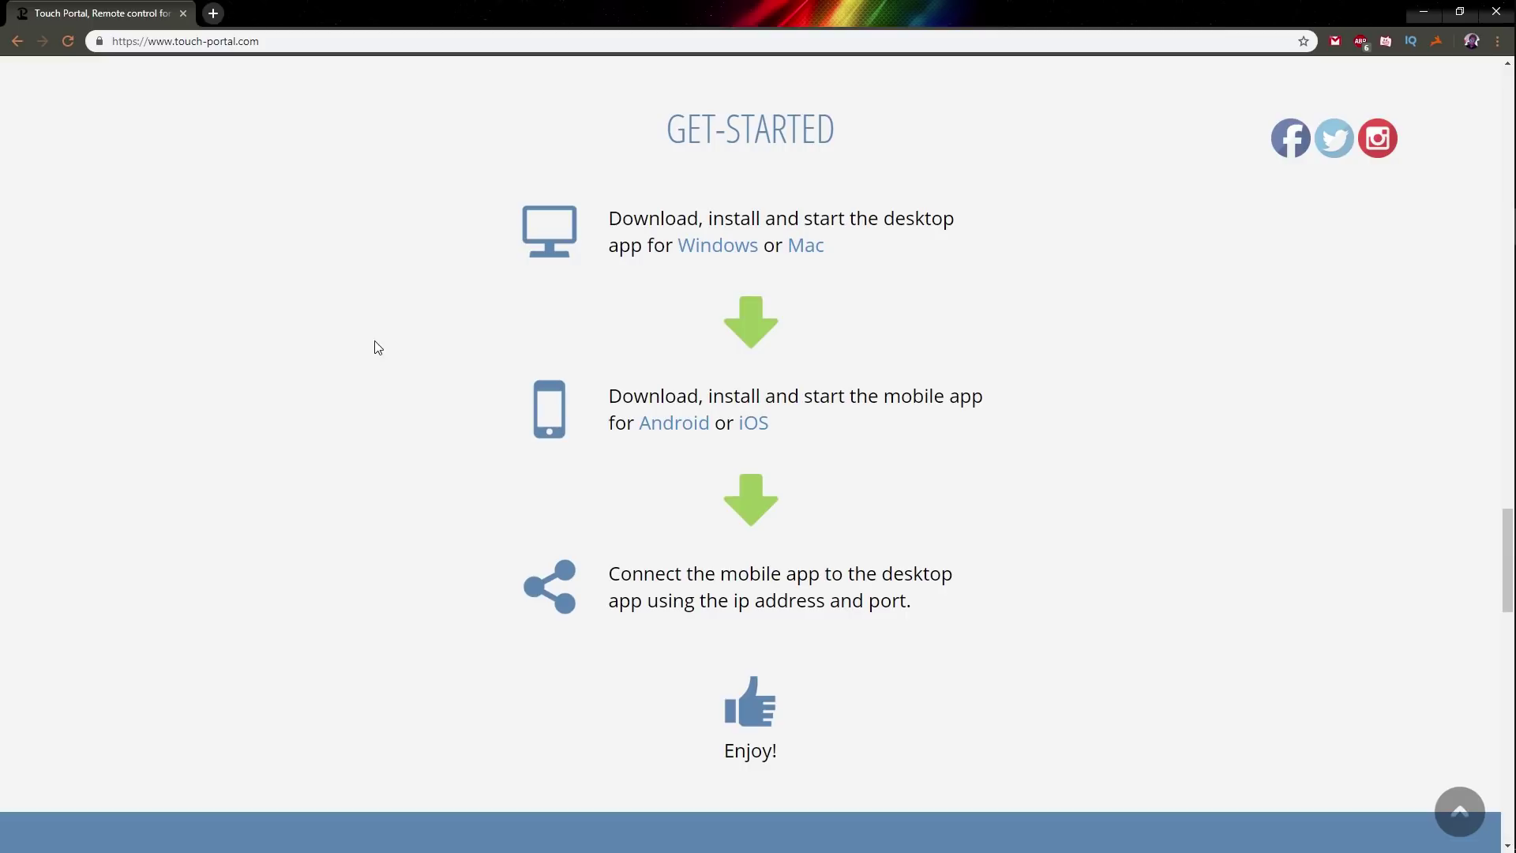
Download and install TouchPortal_Setup.exe for Windows, allow it through the firewall, and launch it
left_click(698, 251)
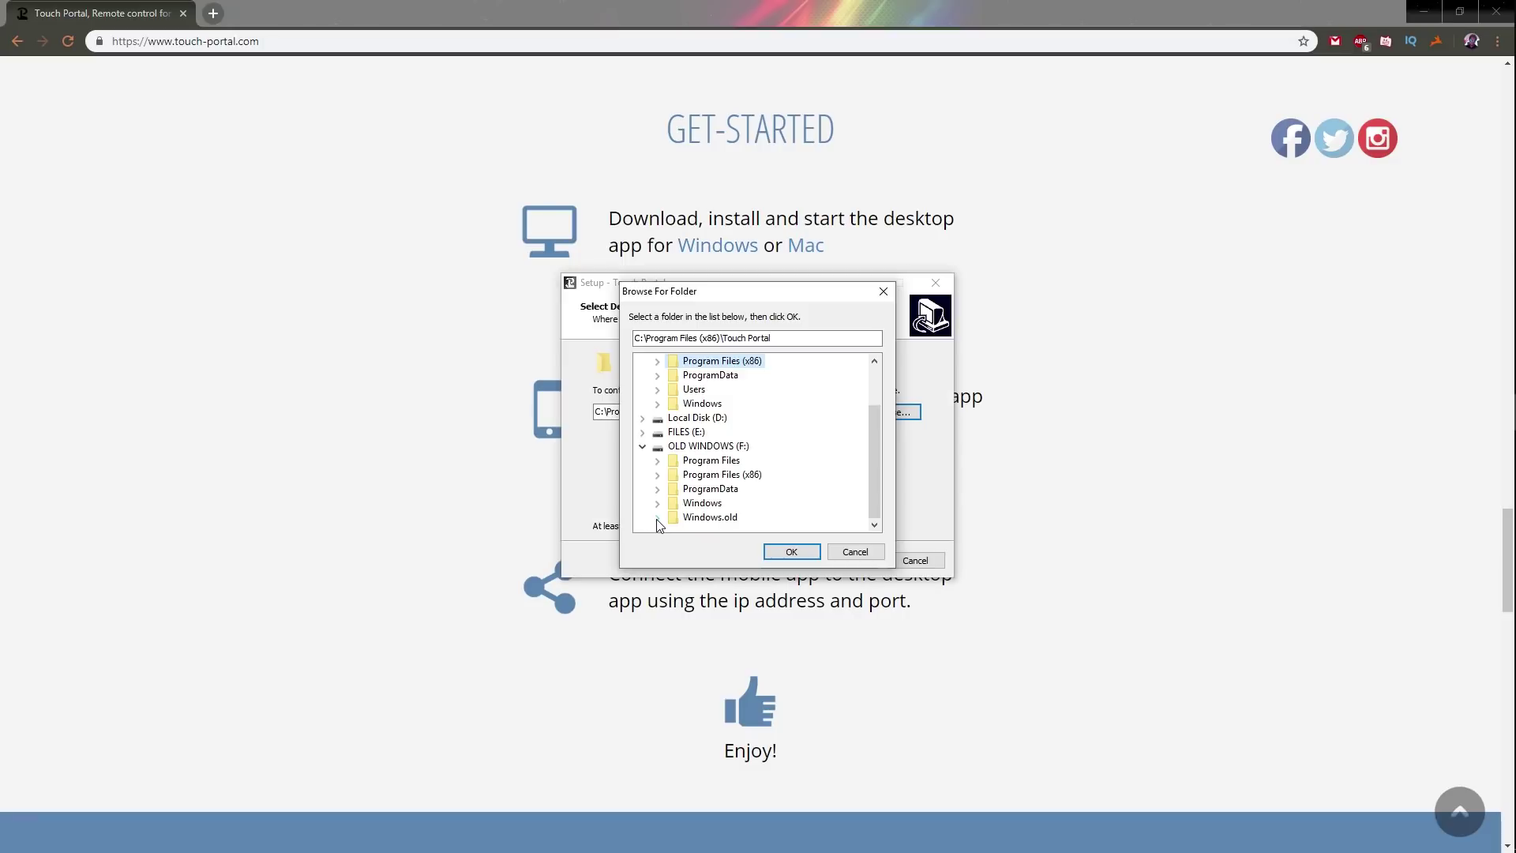
left_click(718, 471)
left_click(789, 548)
left_click(847, 560)
left_click(846, 561)
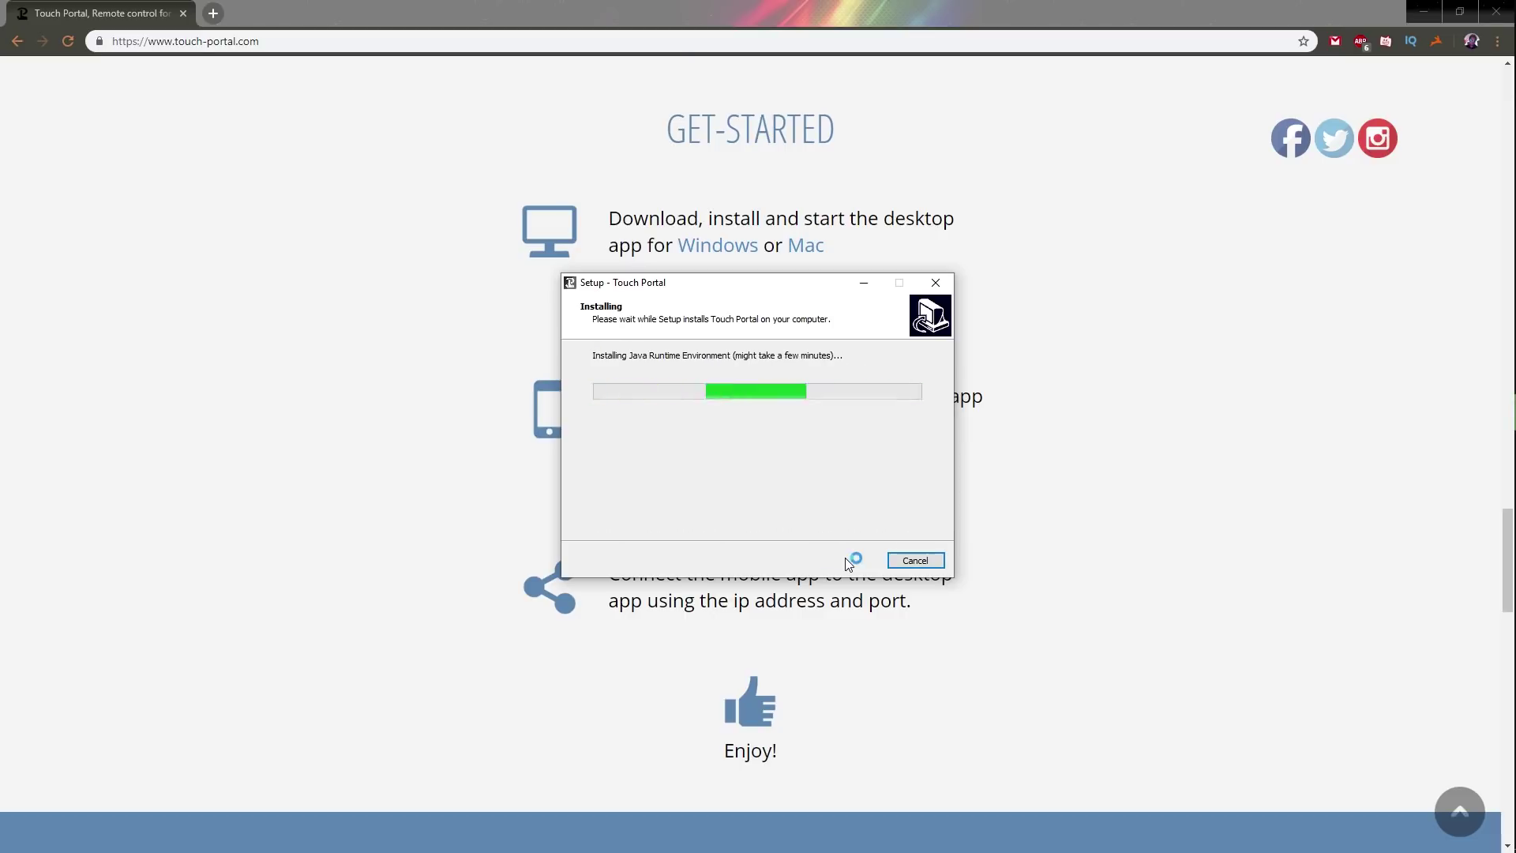
left_click(825, 559)
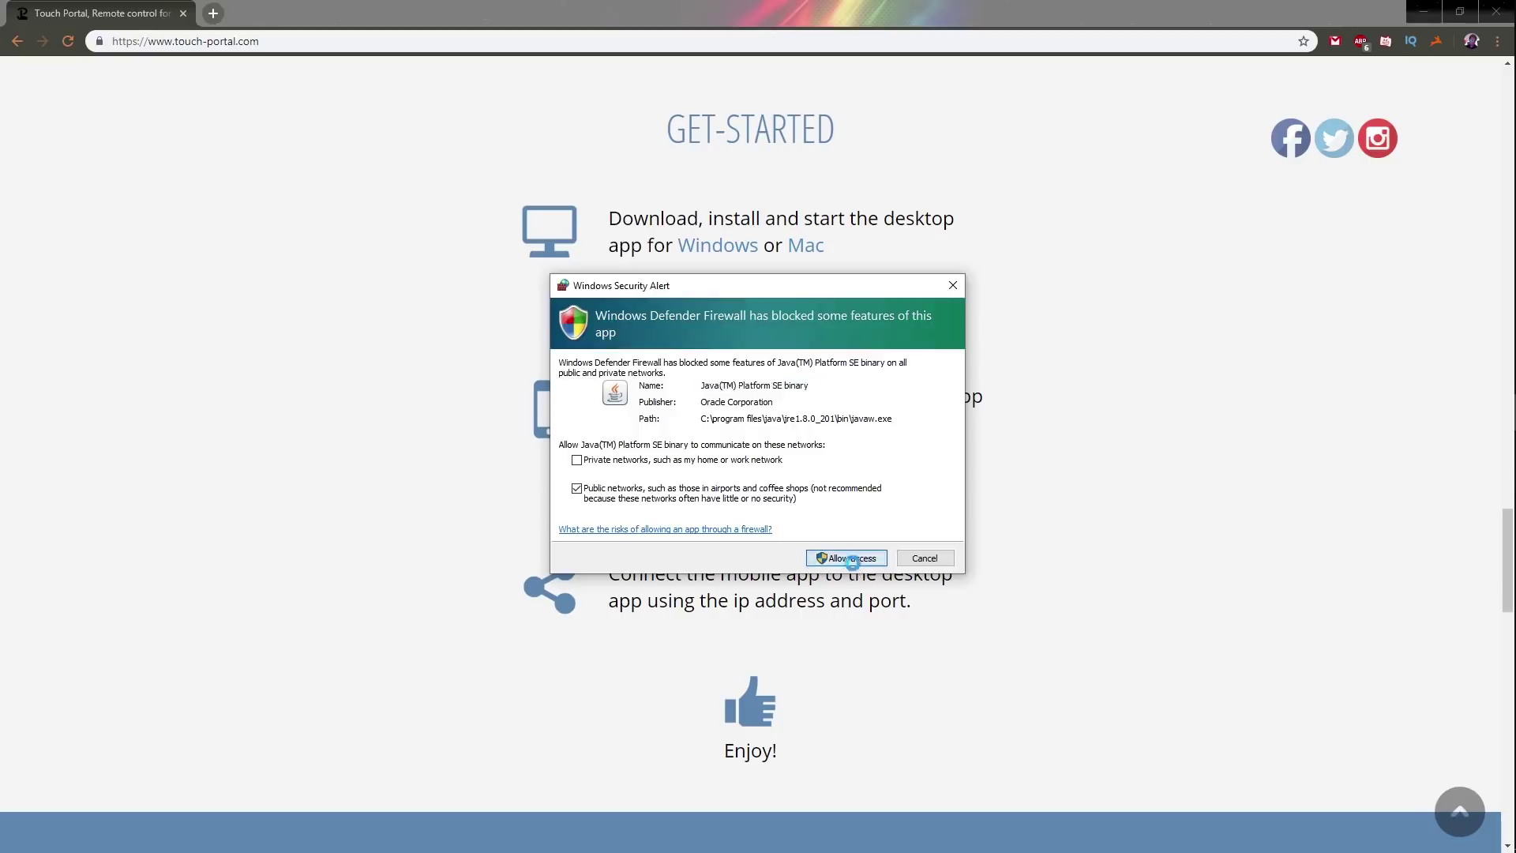
left_click(849, 557)
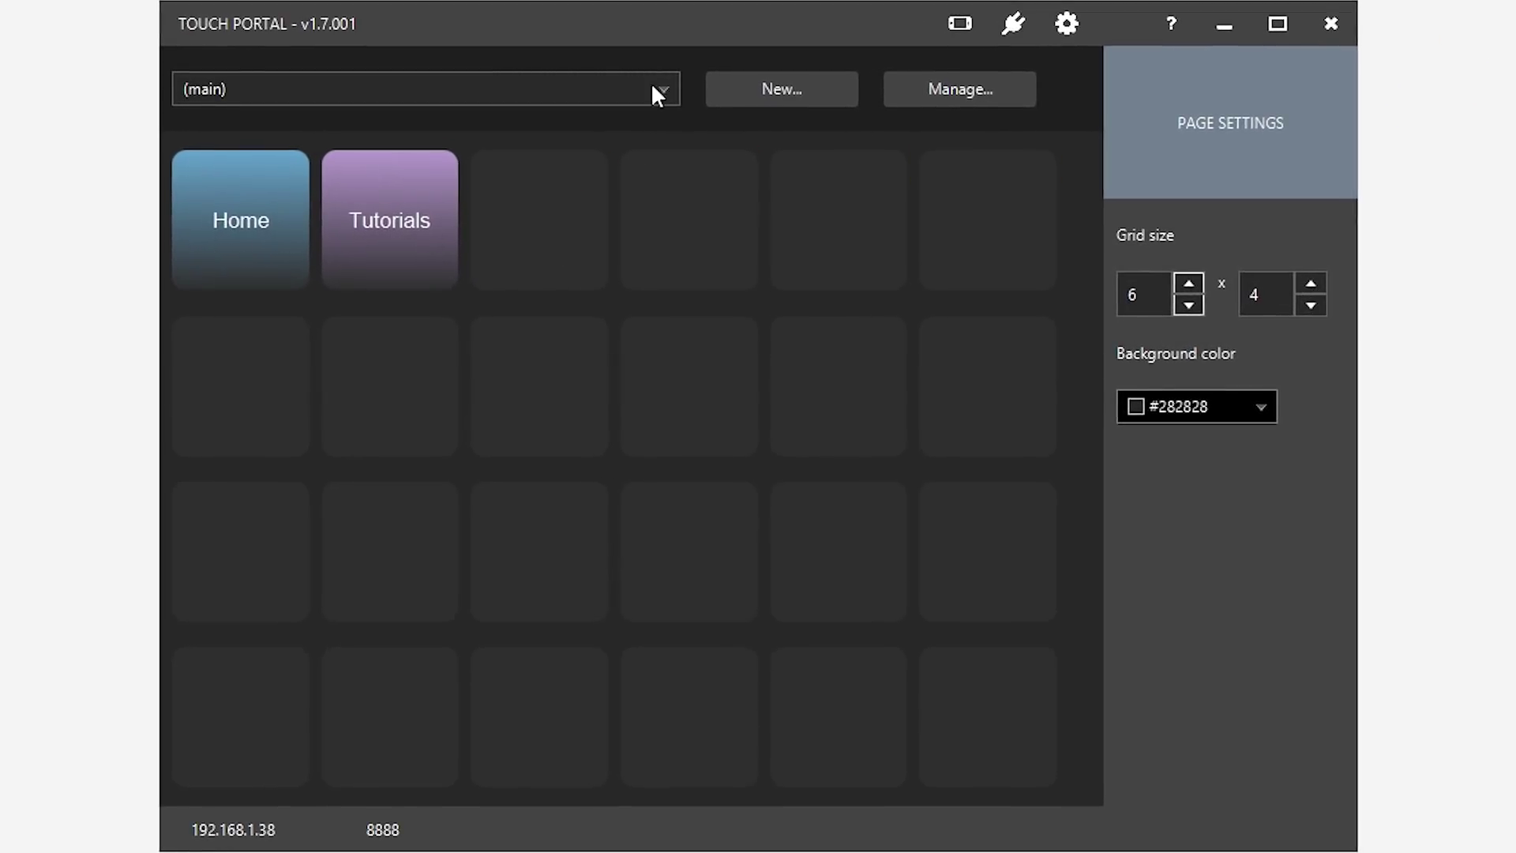
In the main page's settings, try light blue and then pink as the background colour
left_click(671, 92)
left_click(671, 95)
left_click(957, 87)
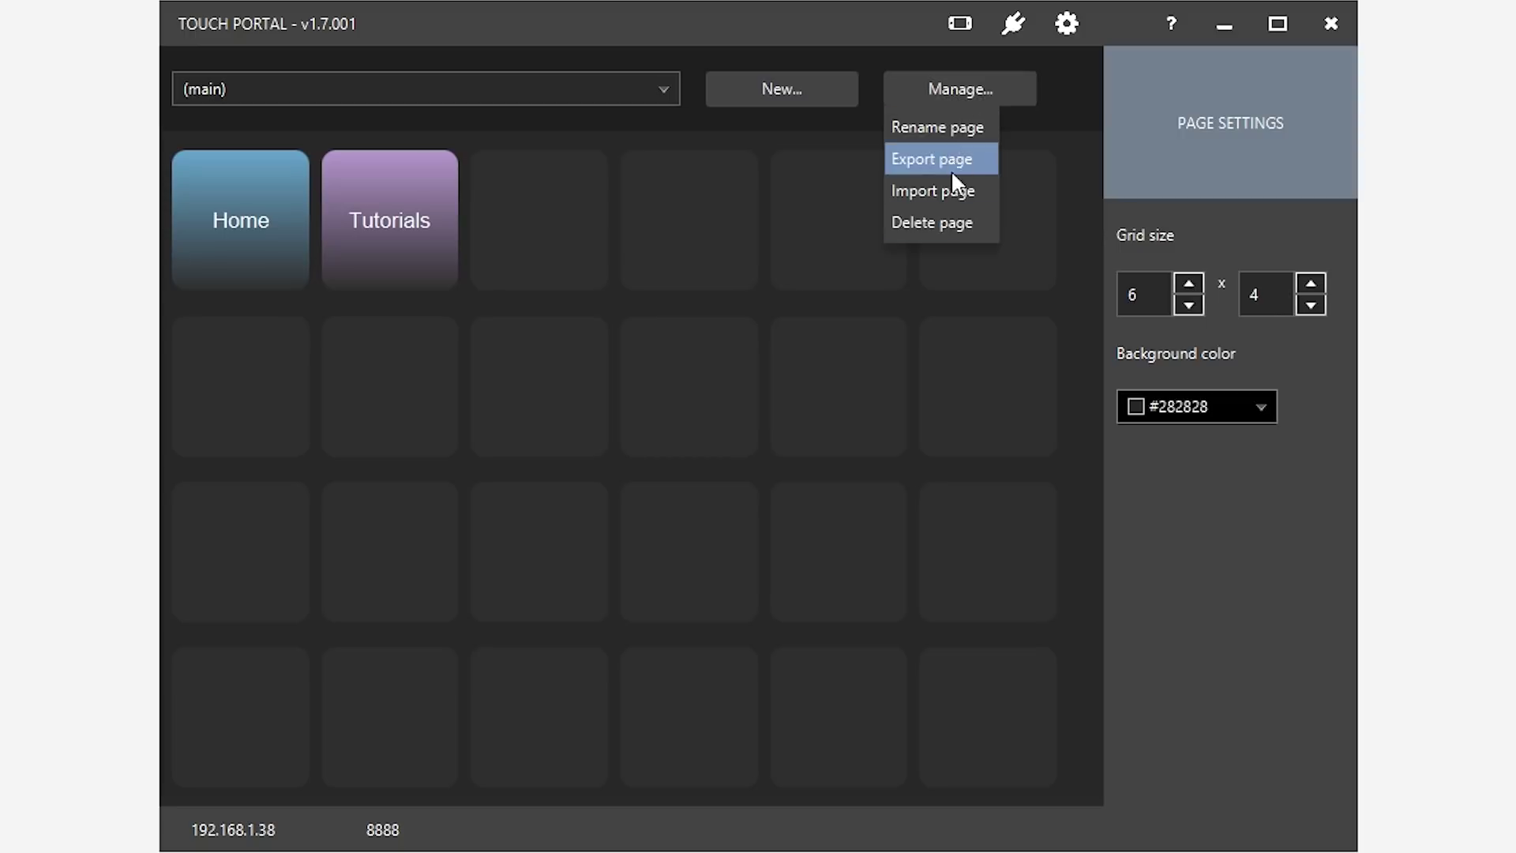
left_click(1266, 408)
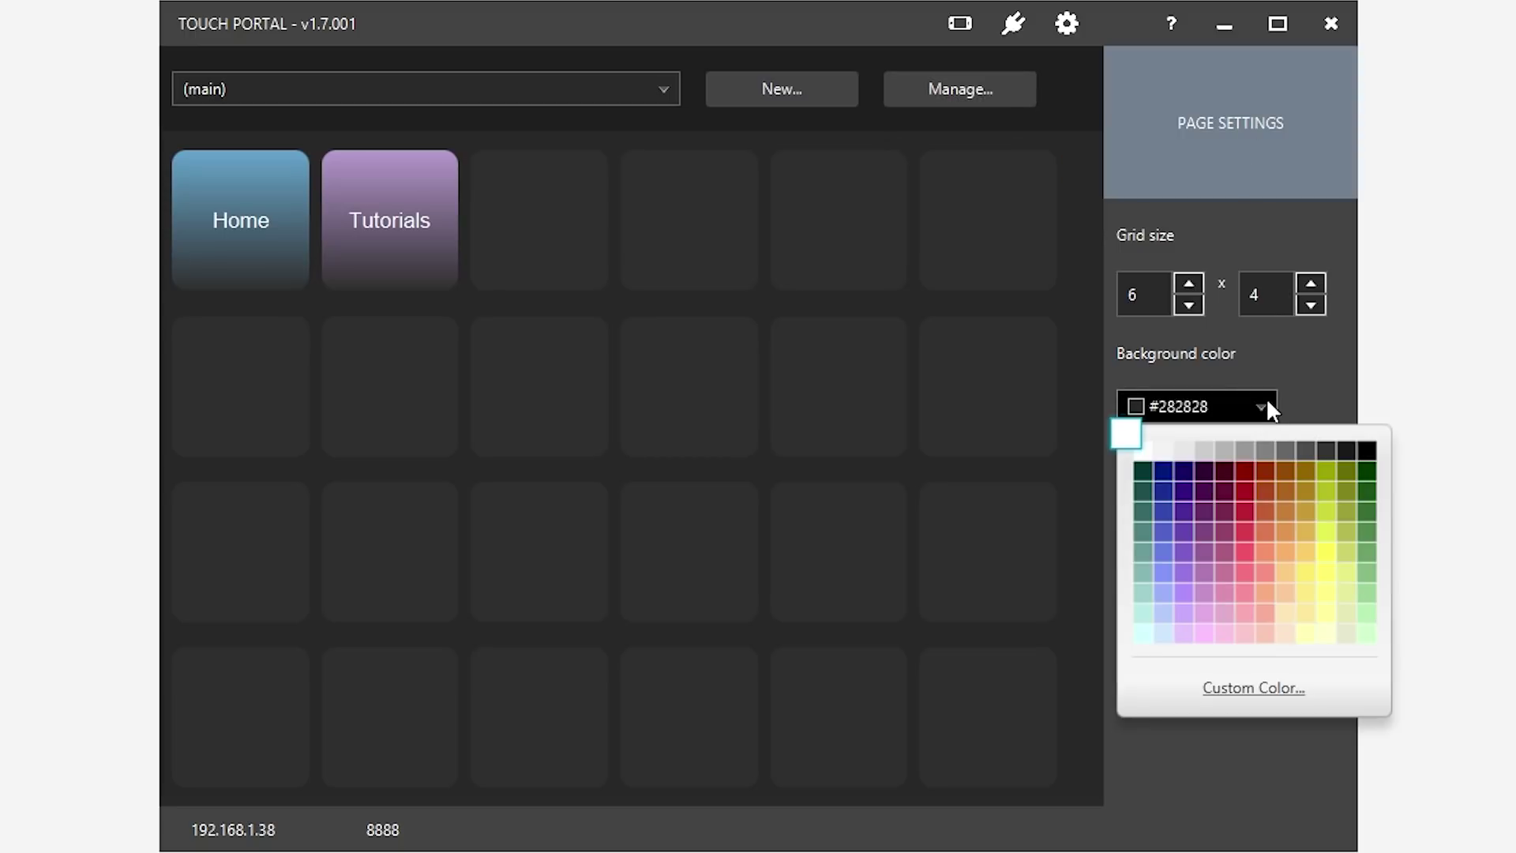
left_click(1204, 628)
left_click(1240, 401)
left_click(1205, 628)
Try light cyan and dark grey backgrounds, then settle on Gray
left_click(1261, 407)
left_click(1145, 629)
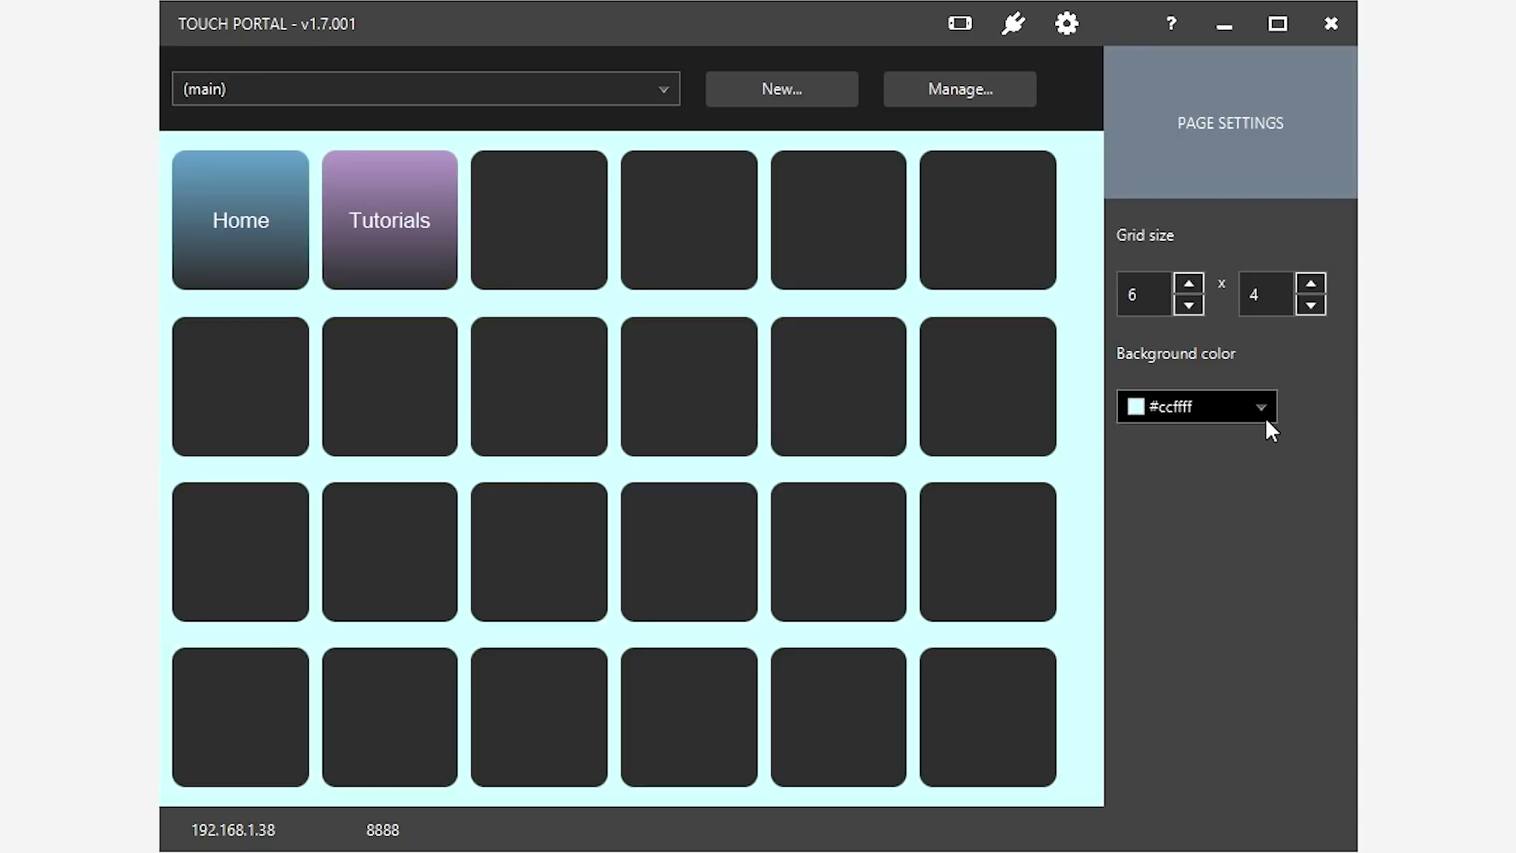
left_click(1265, 414)
left_click(1299, 447)
left_click(1261, 406)
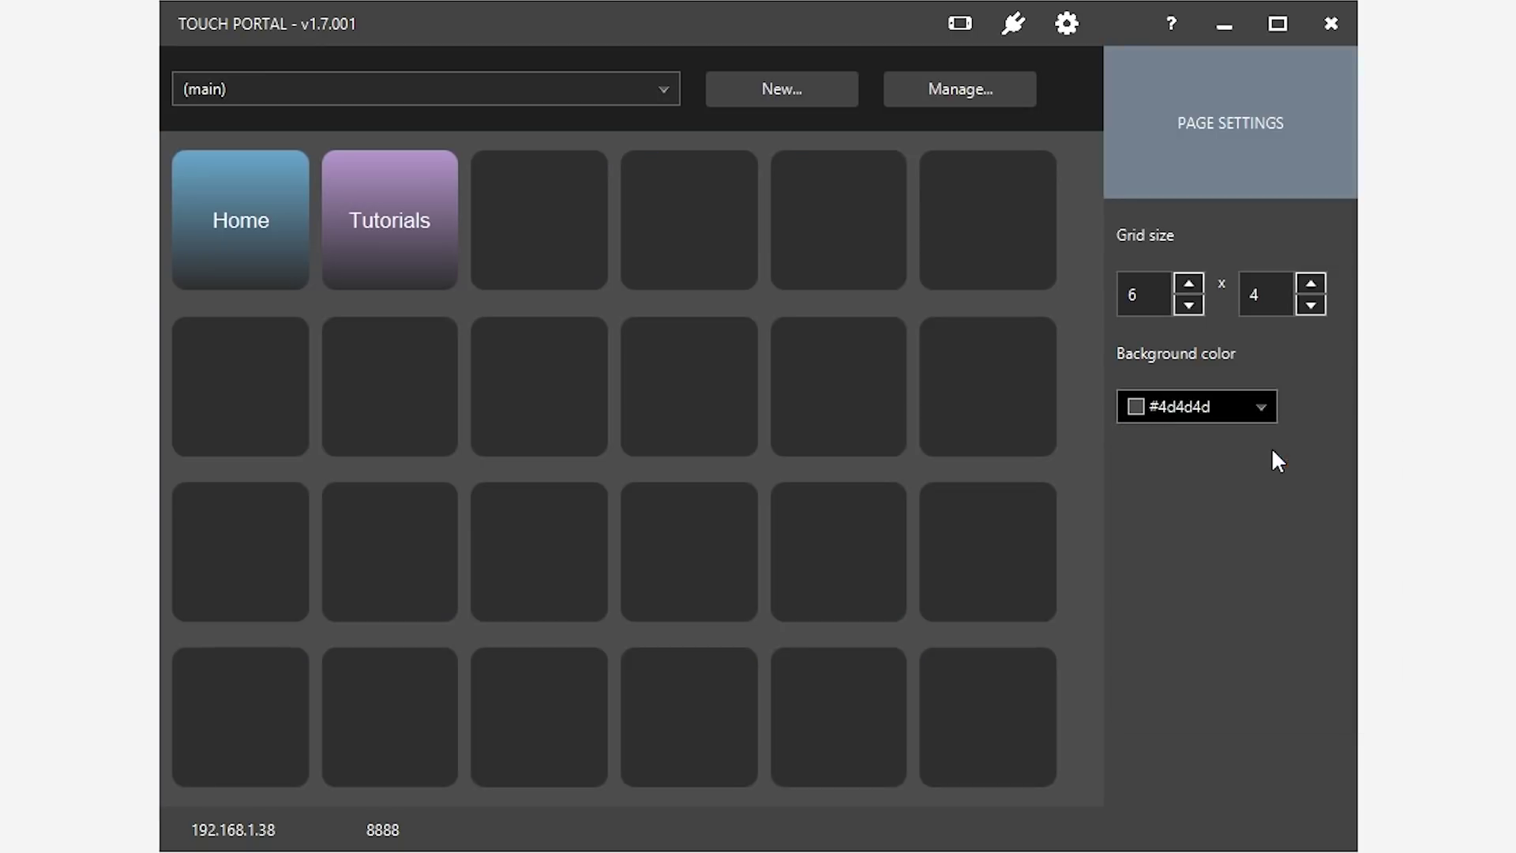
left_click(1271, 445)
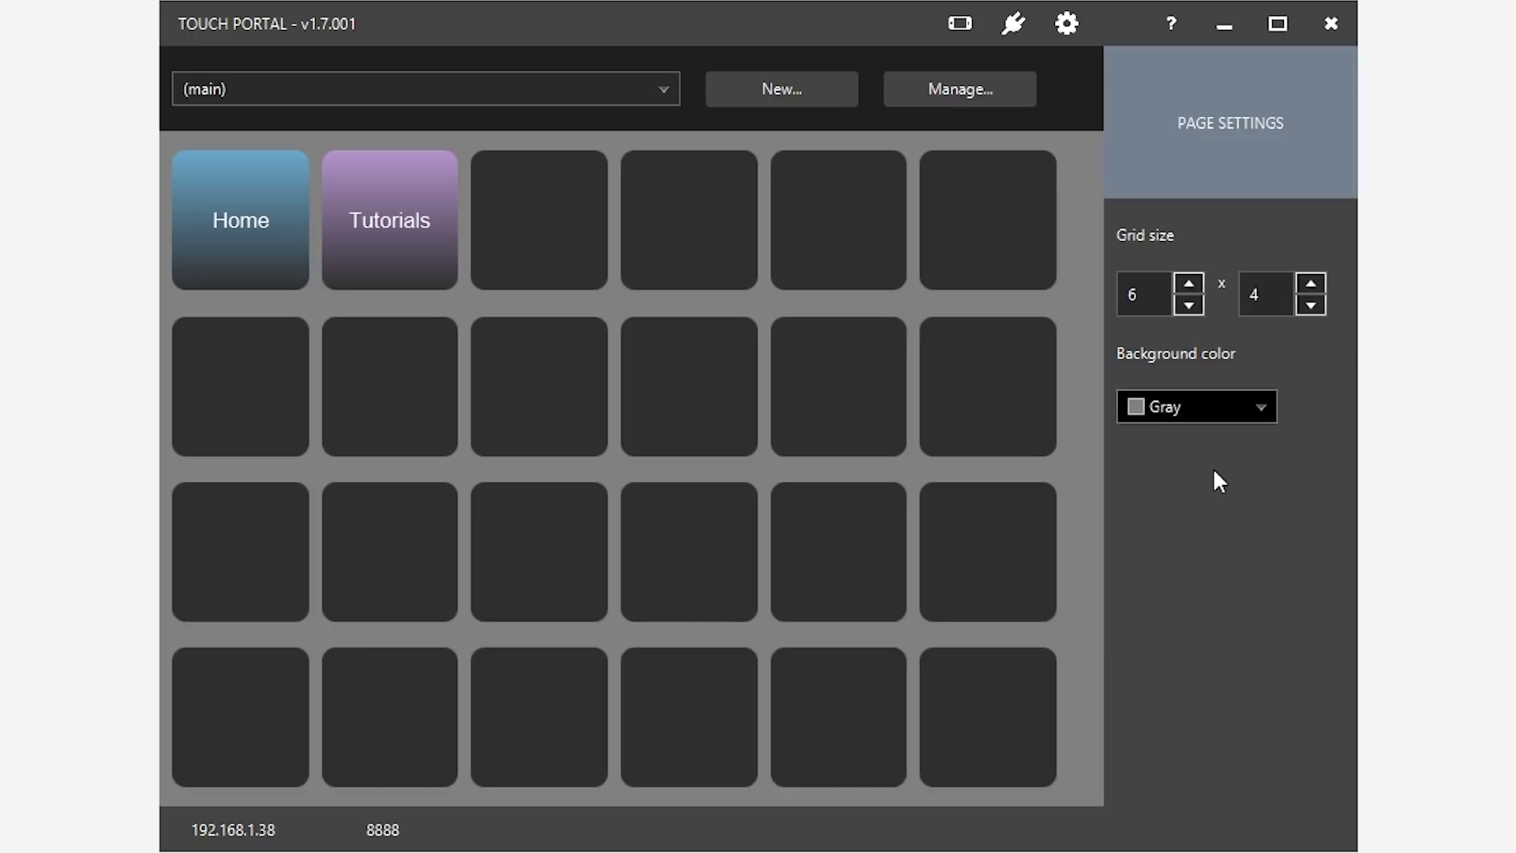
mouse_move(451, 217)
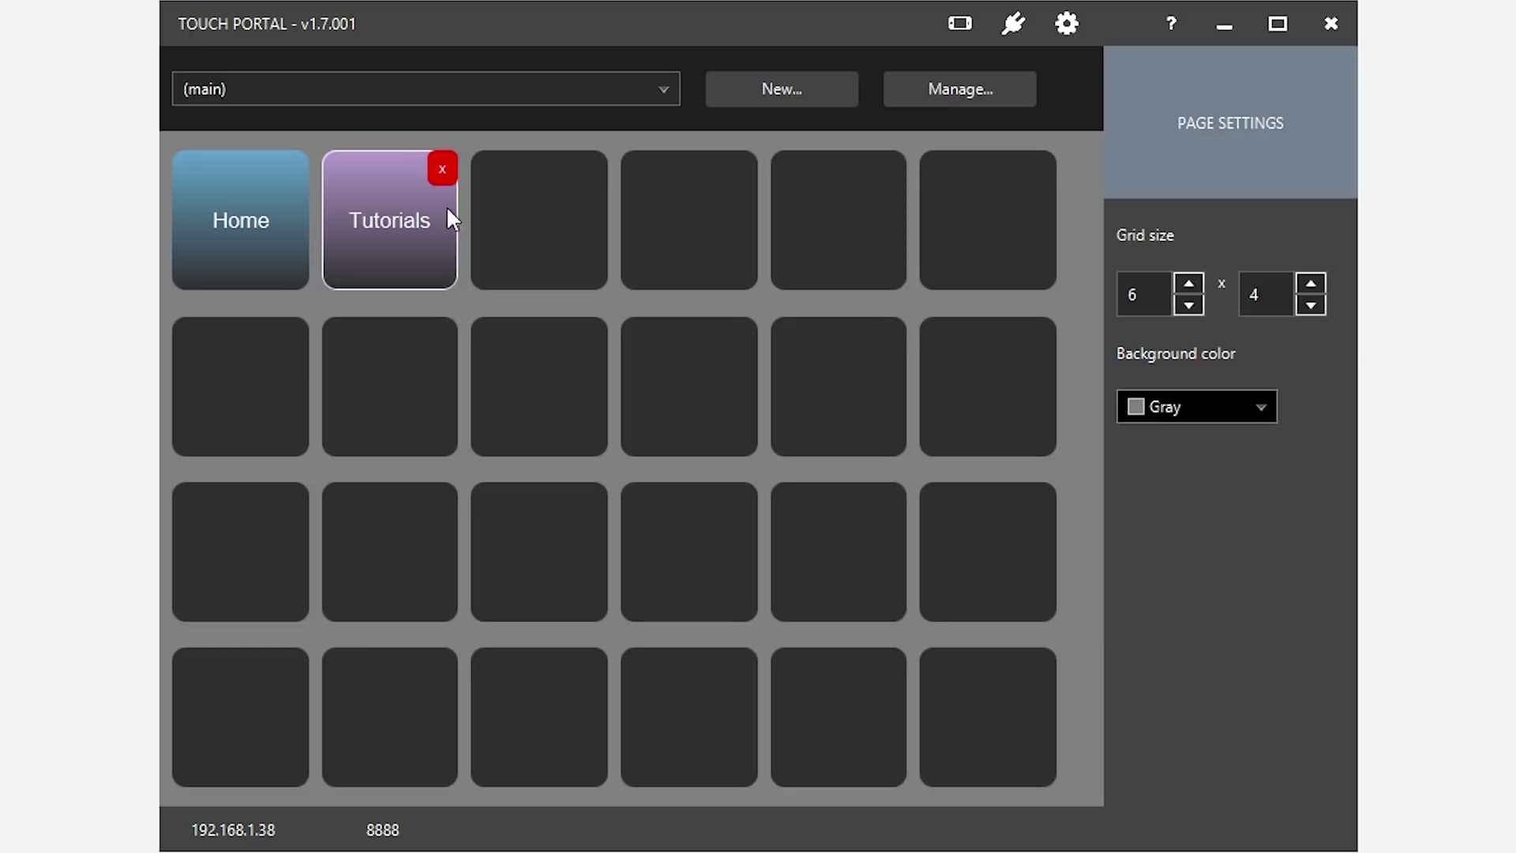
Review the Home button's Open webpage action for touch-portal.com and save it unchanged
left_click(210, 240)
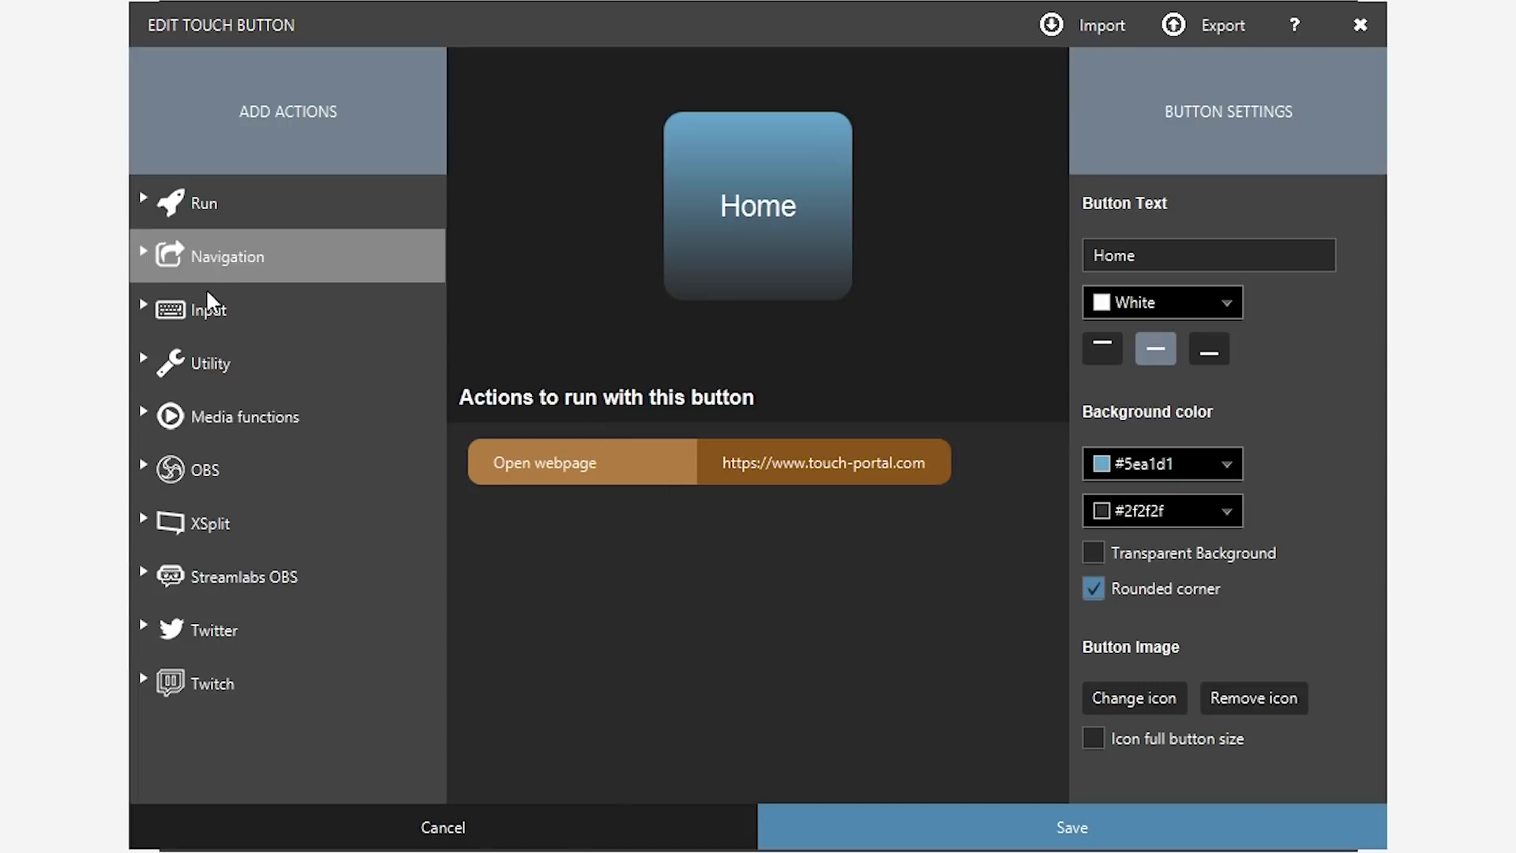
left_click(1063, 824)
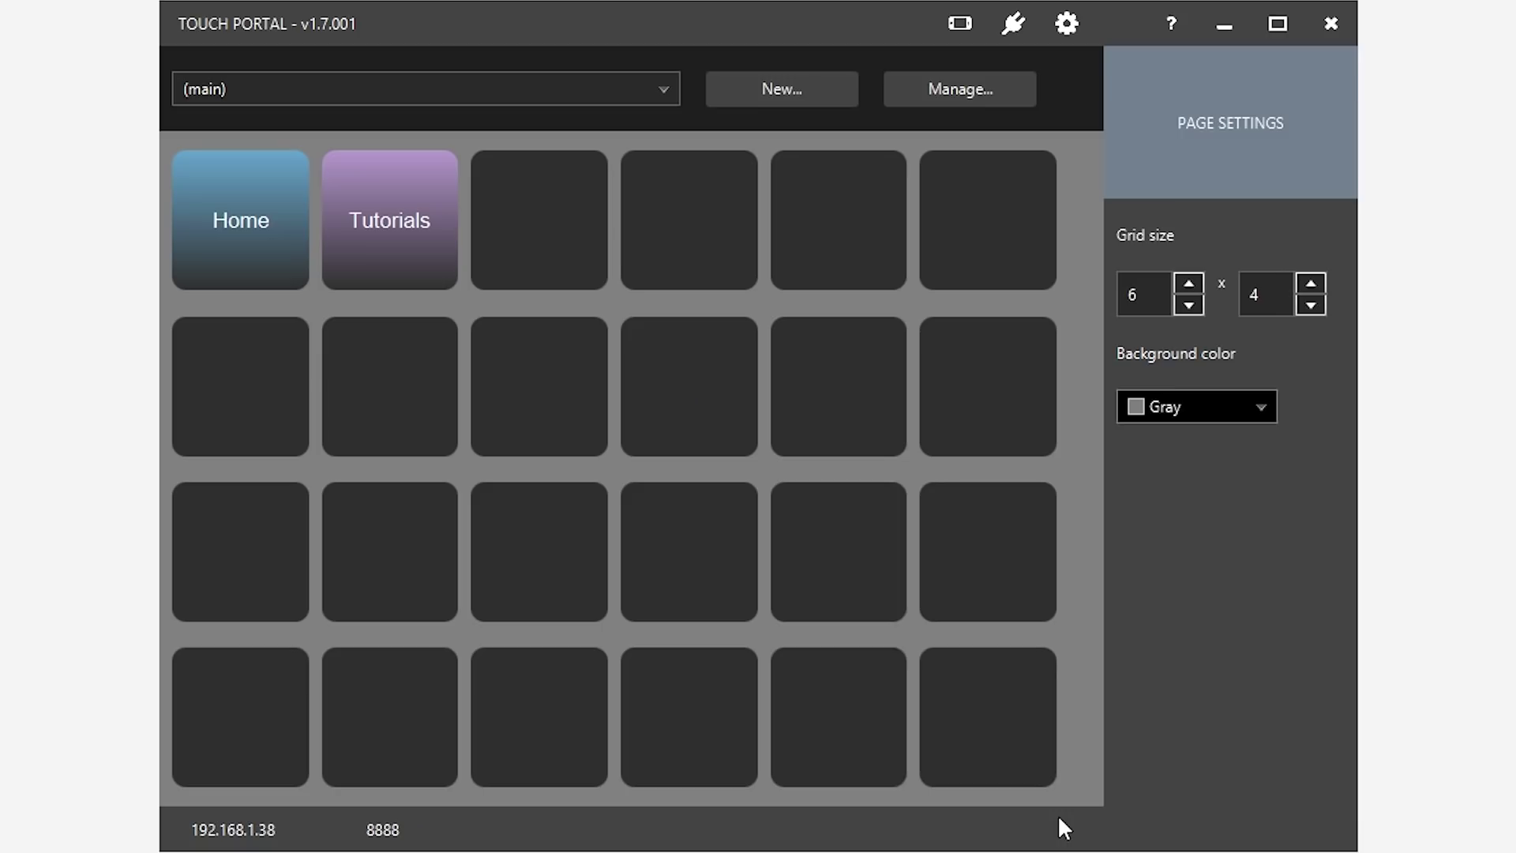
left_click(382, 210)
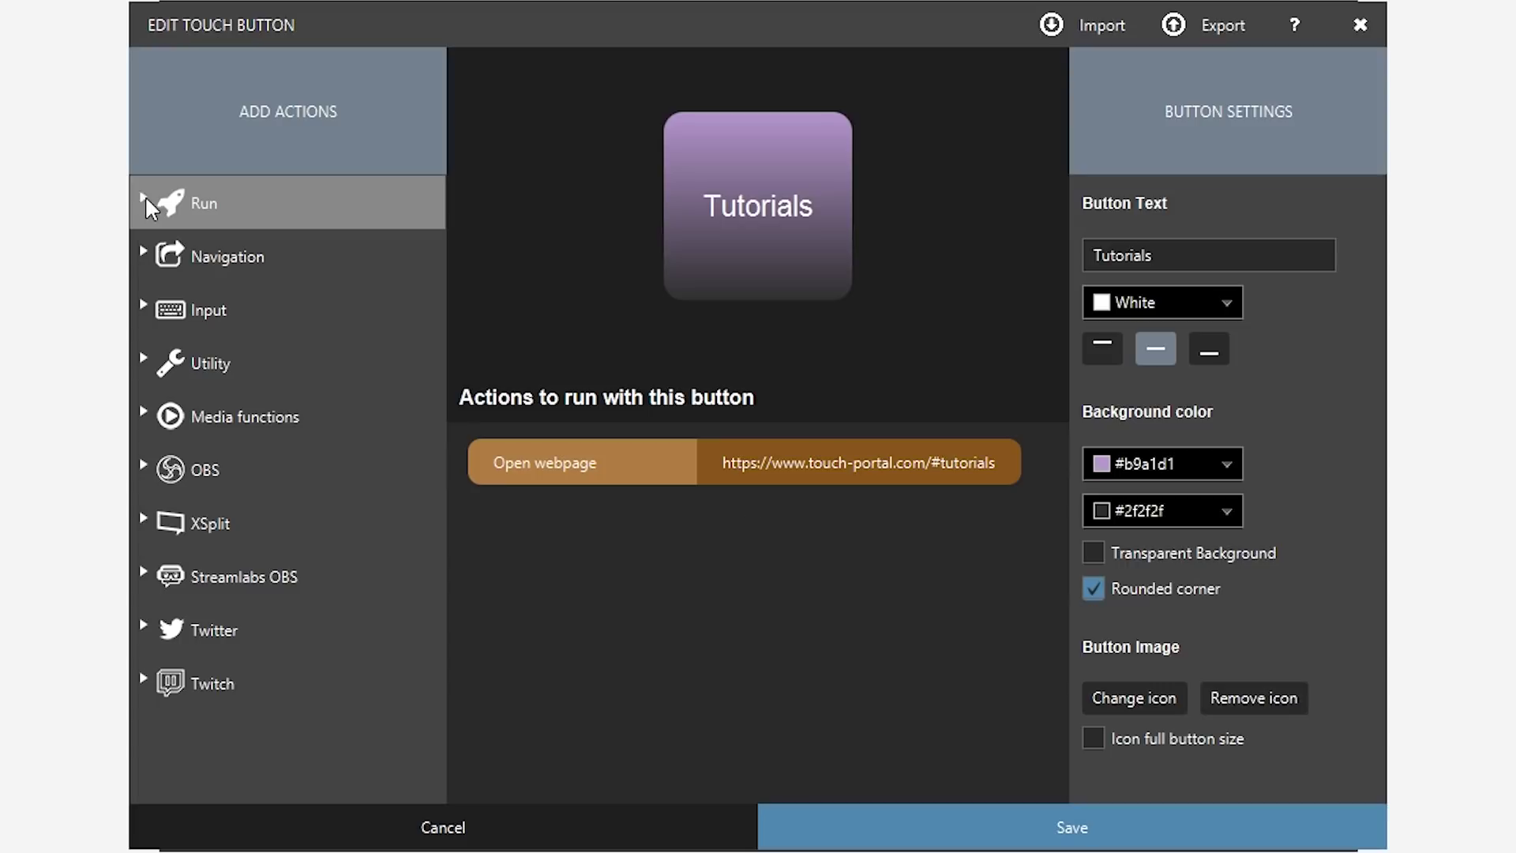
left_click(145, 203)
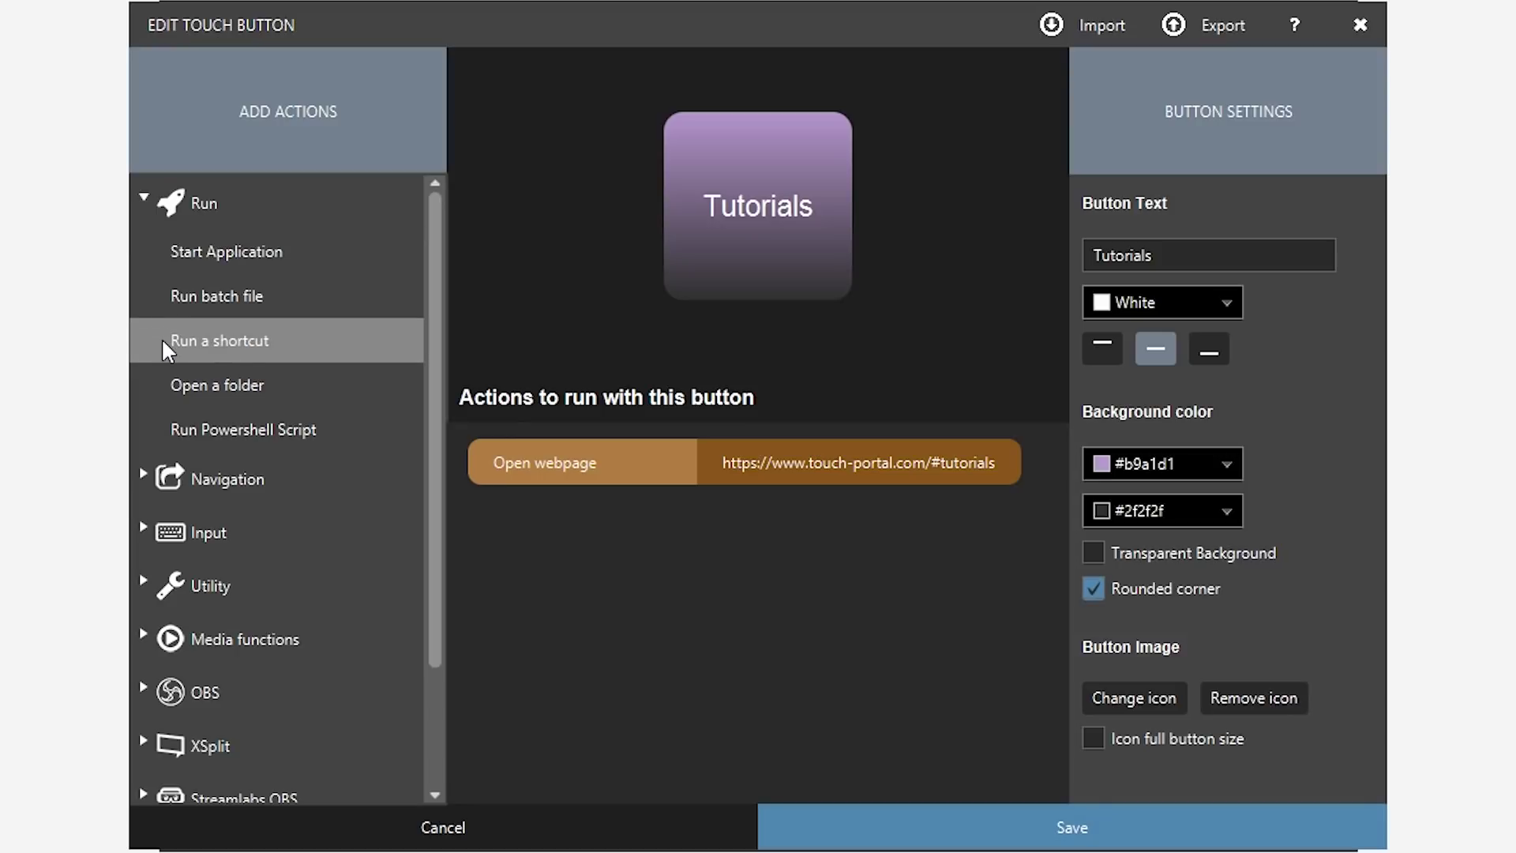
left_click(142, 195)
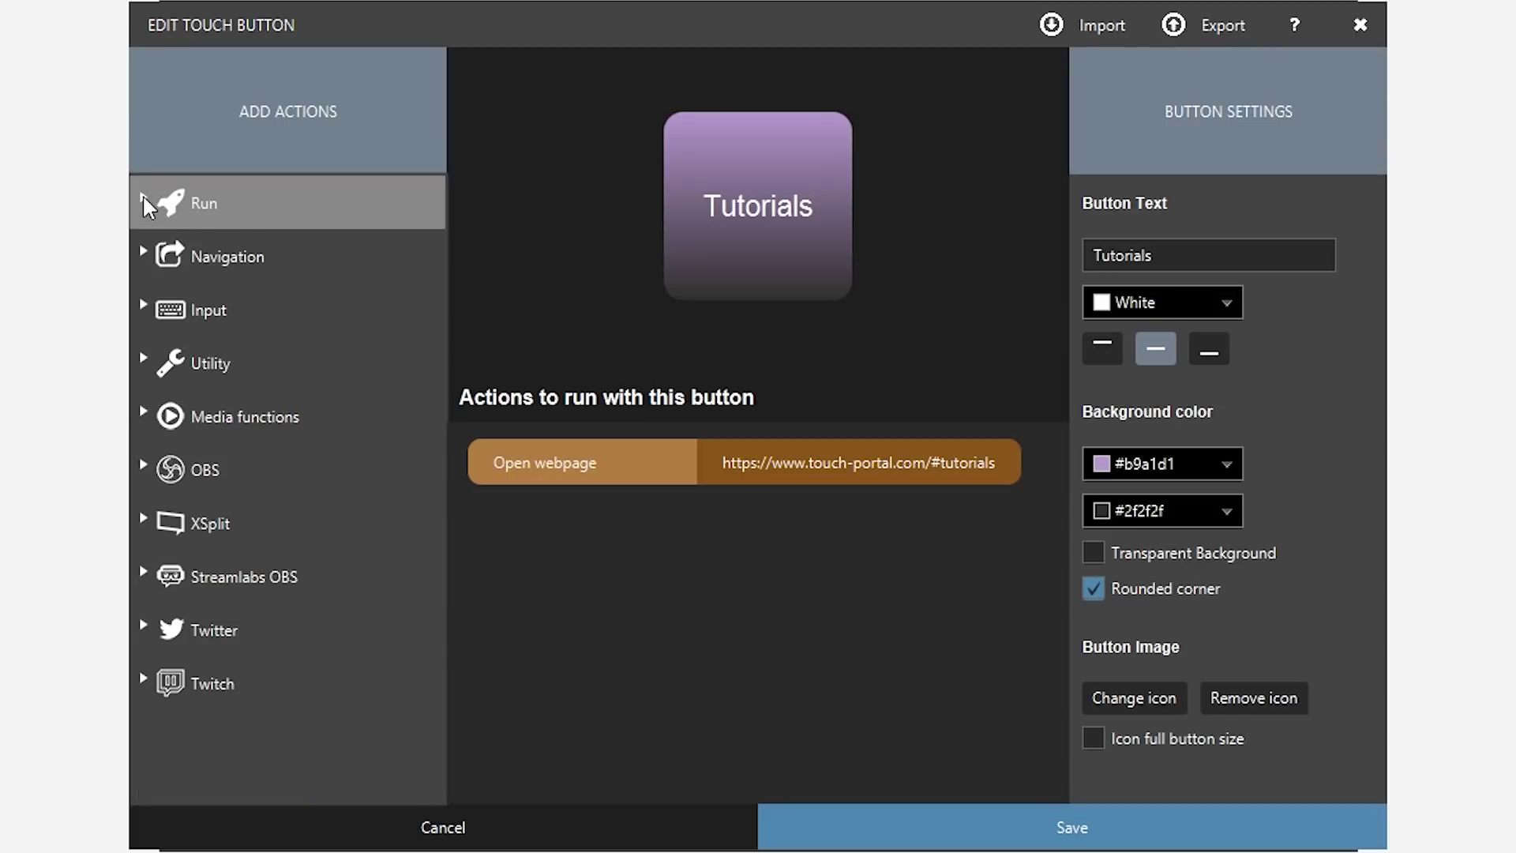
left_click(143, 260)
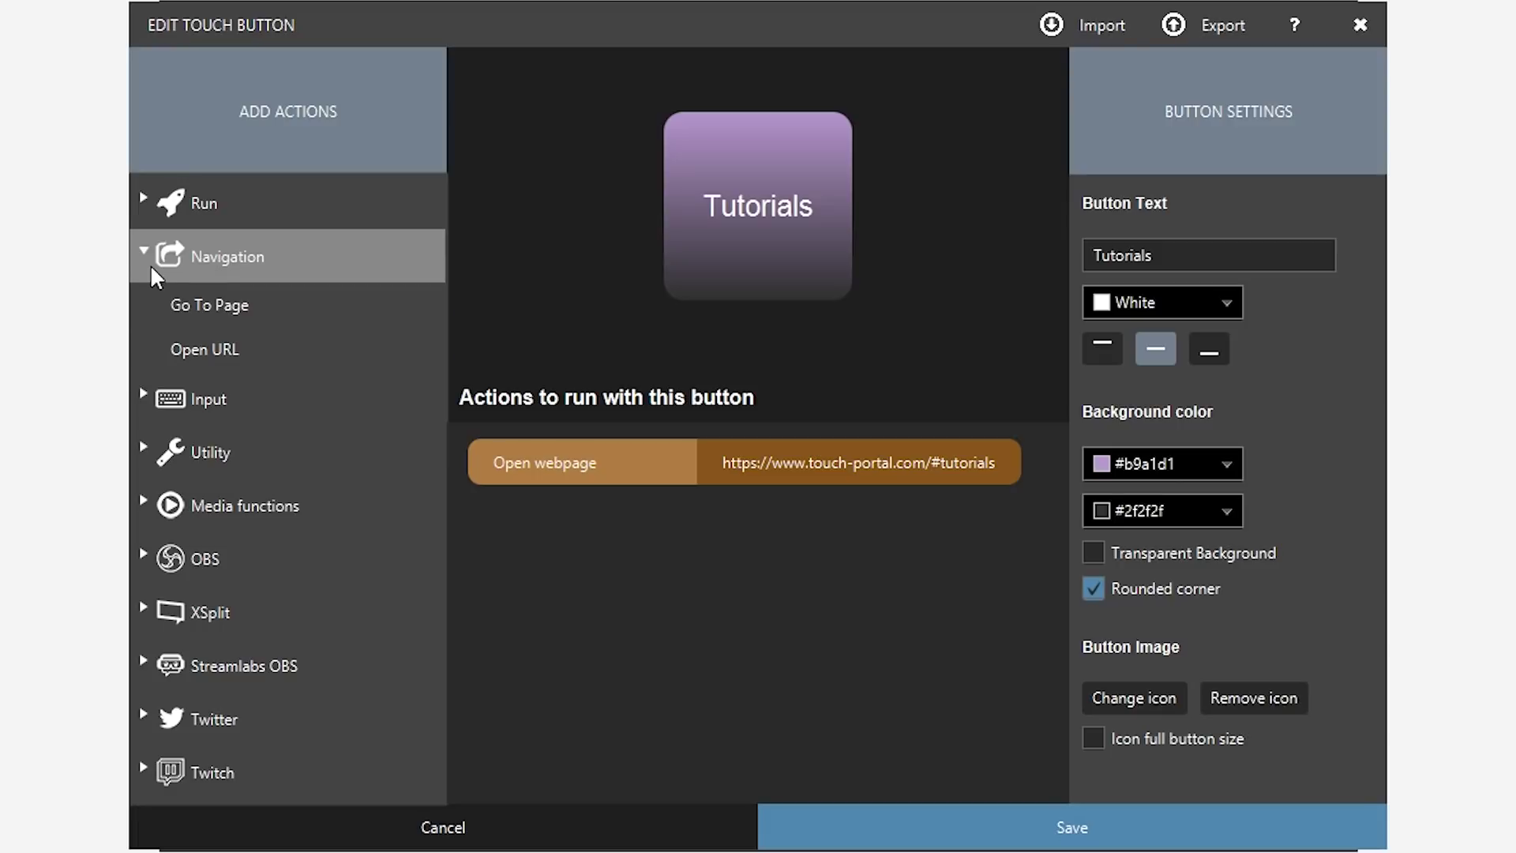
left_click(148, 250)
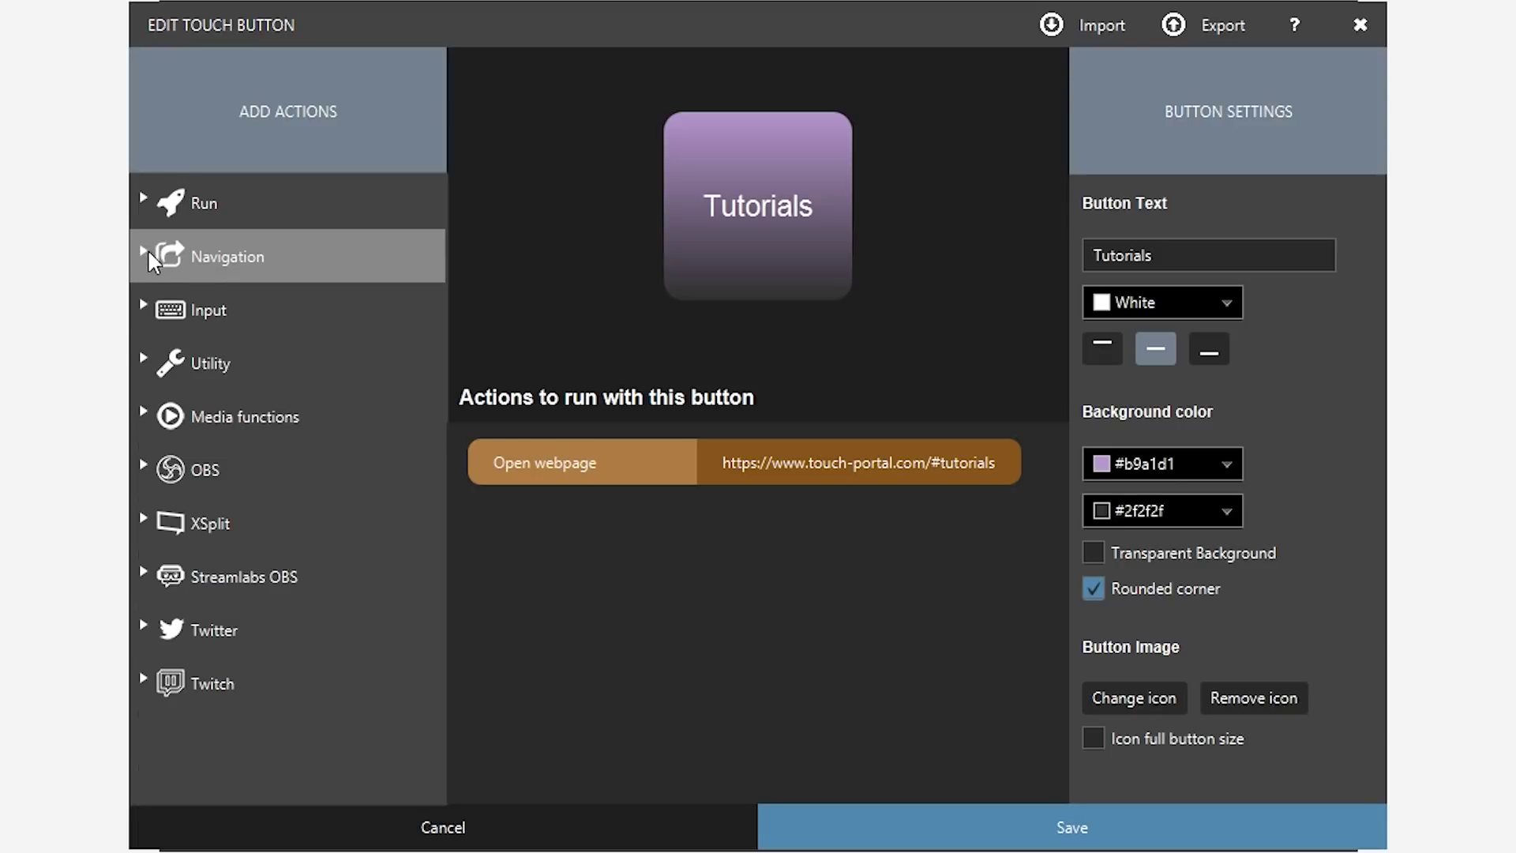
left_click(143, 303)
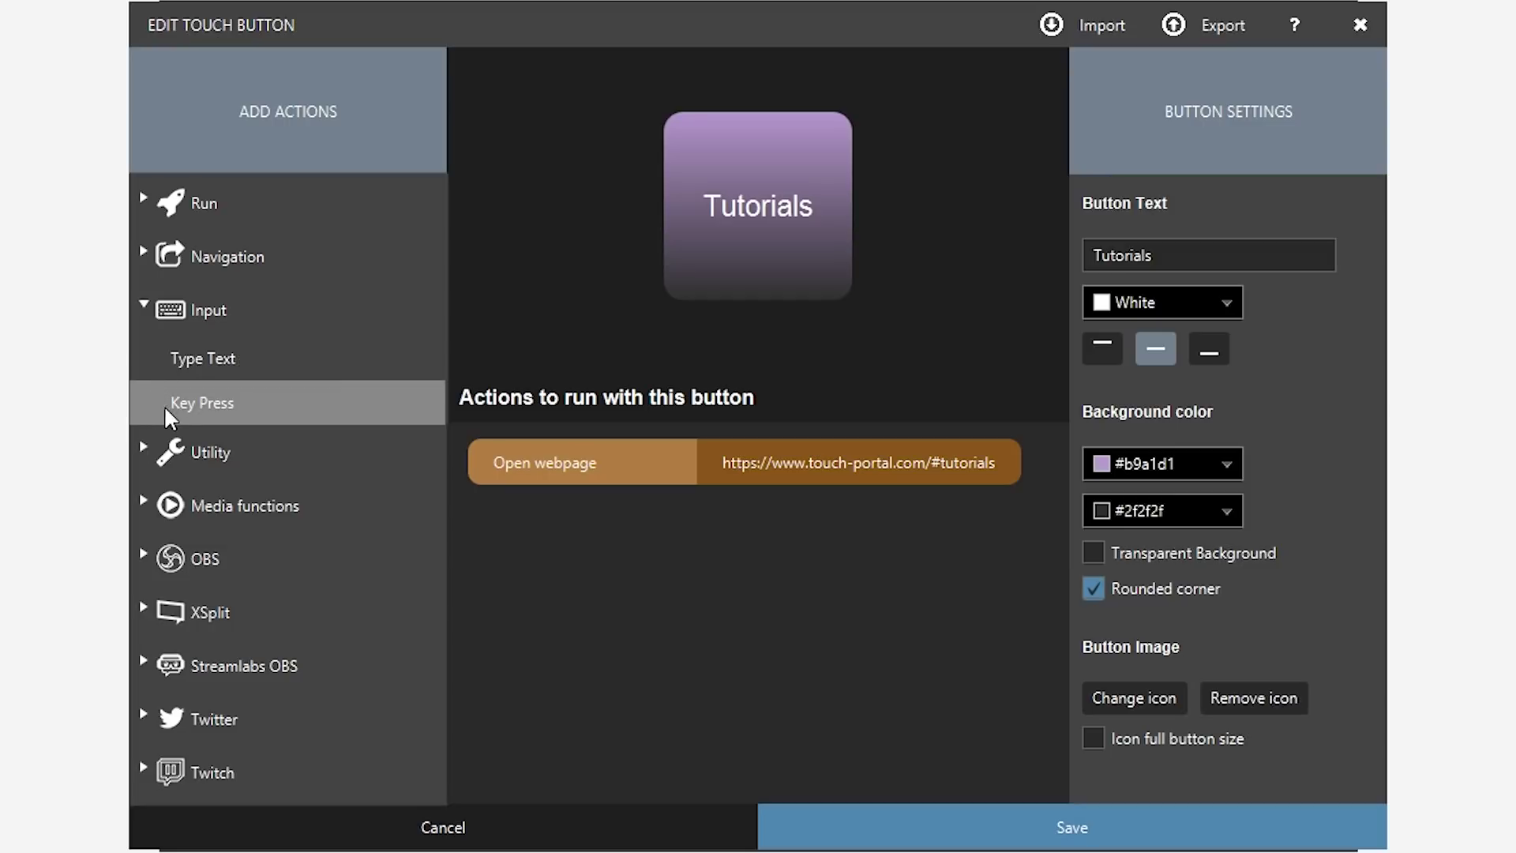
left_click(150, 260)
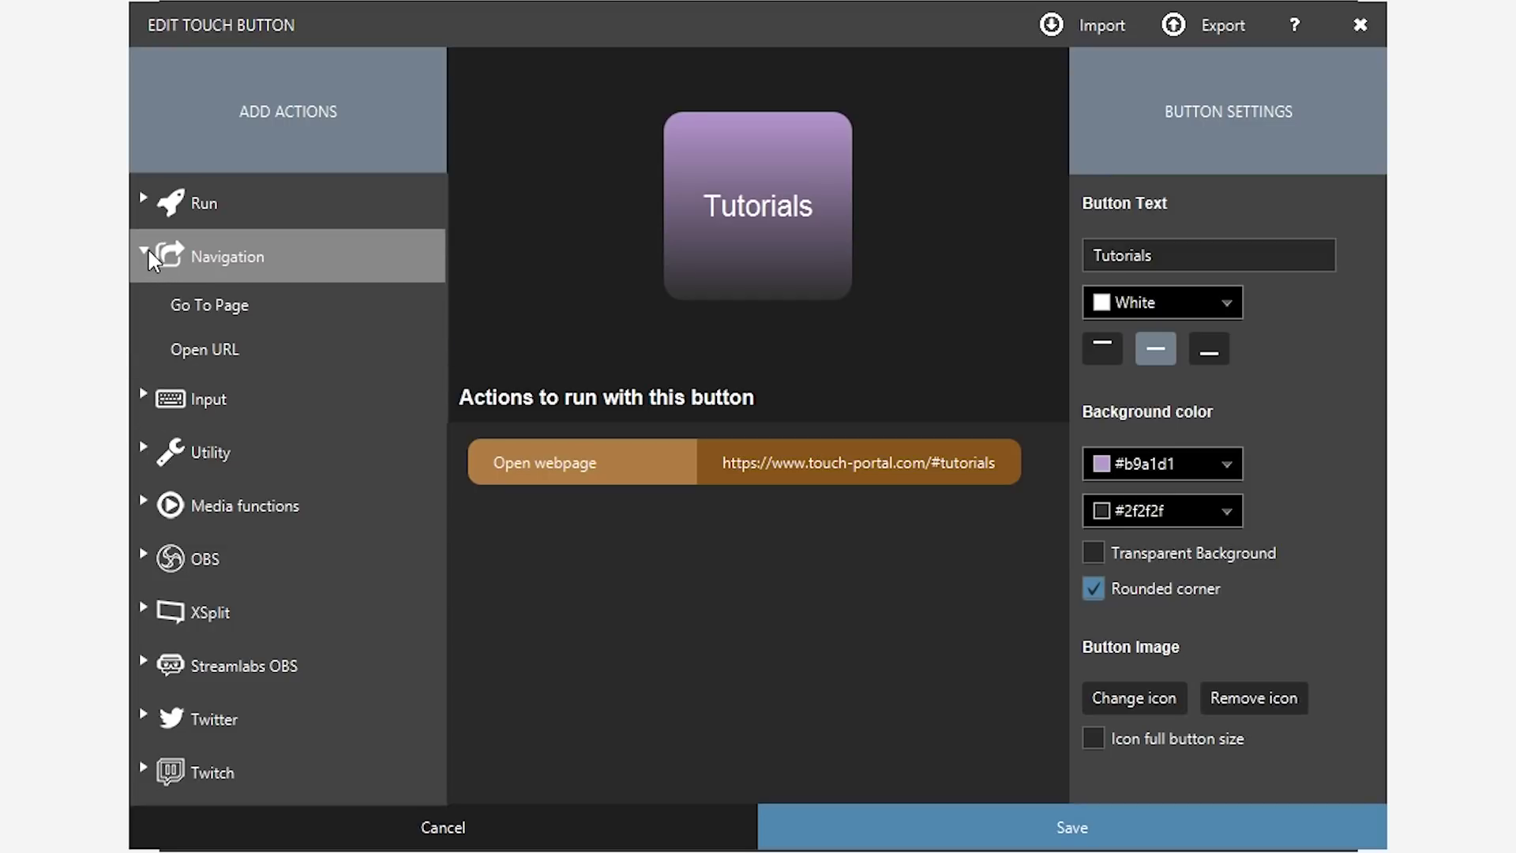
left_click(149, 248)
left_click(145, 307)
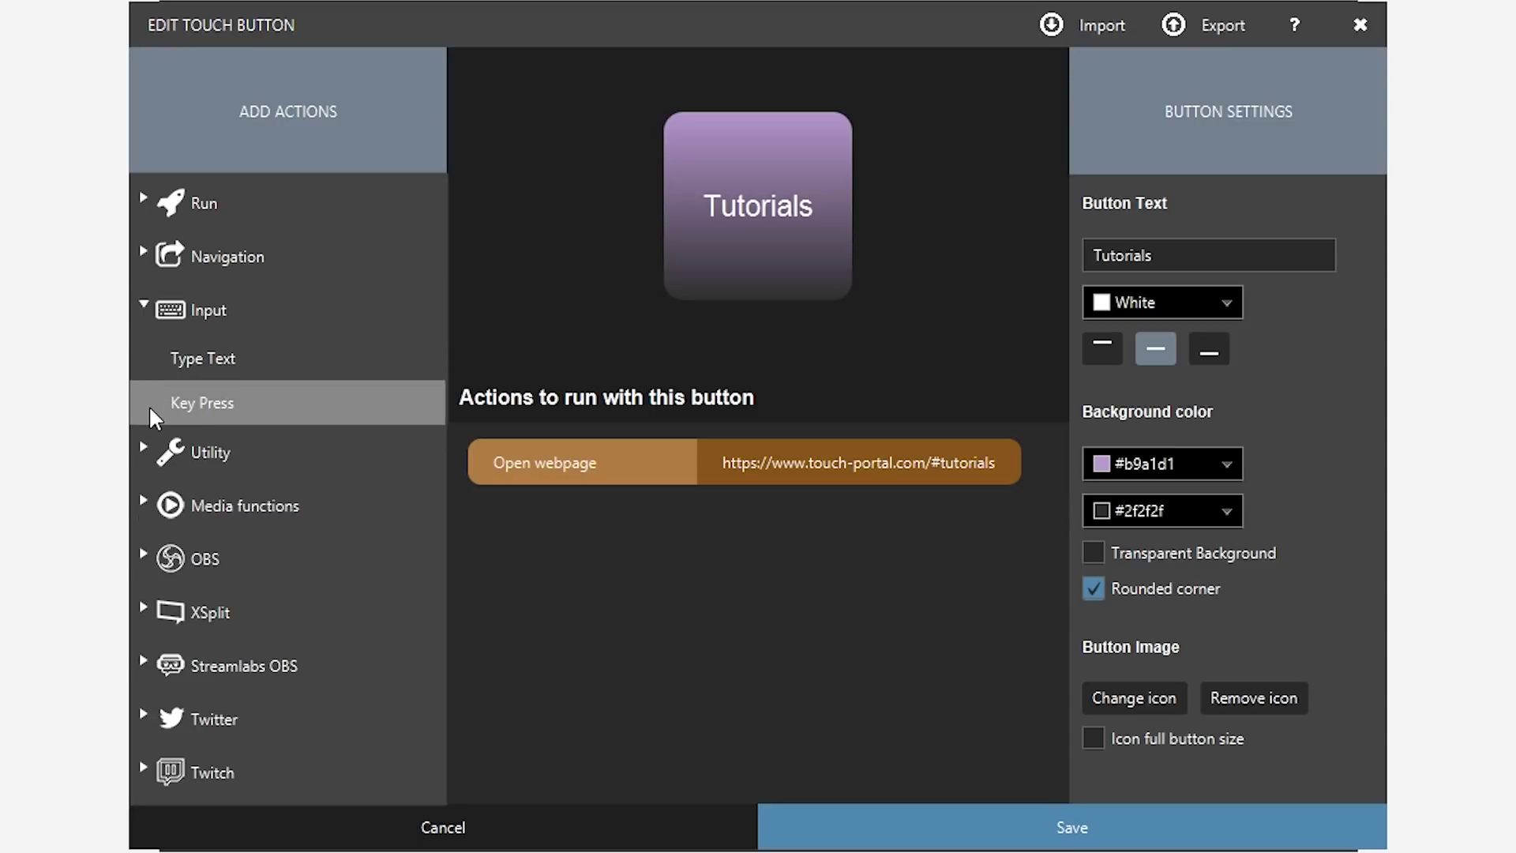
left_click(144, 309)
left_click(145, 356)
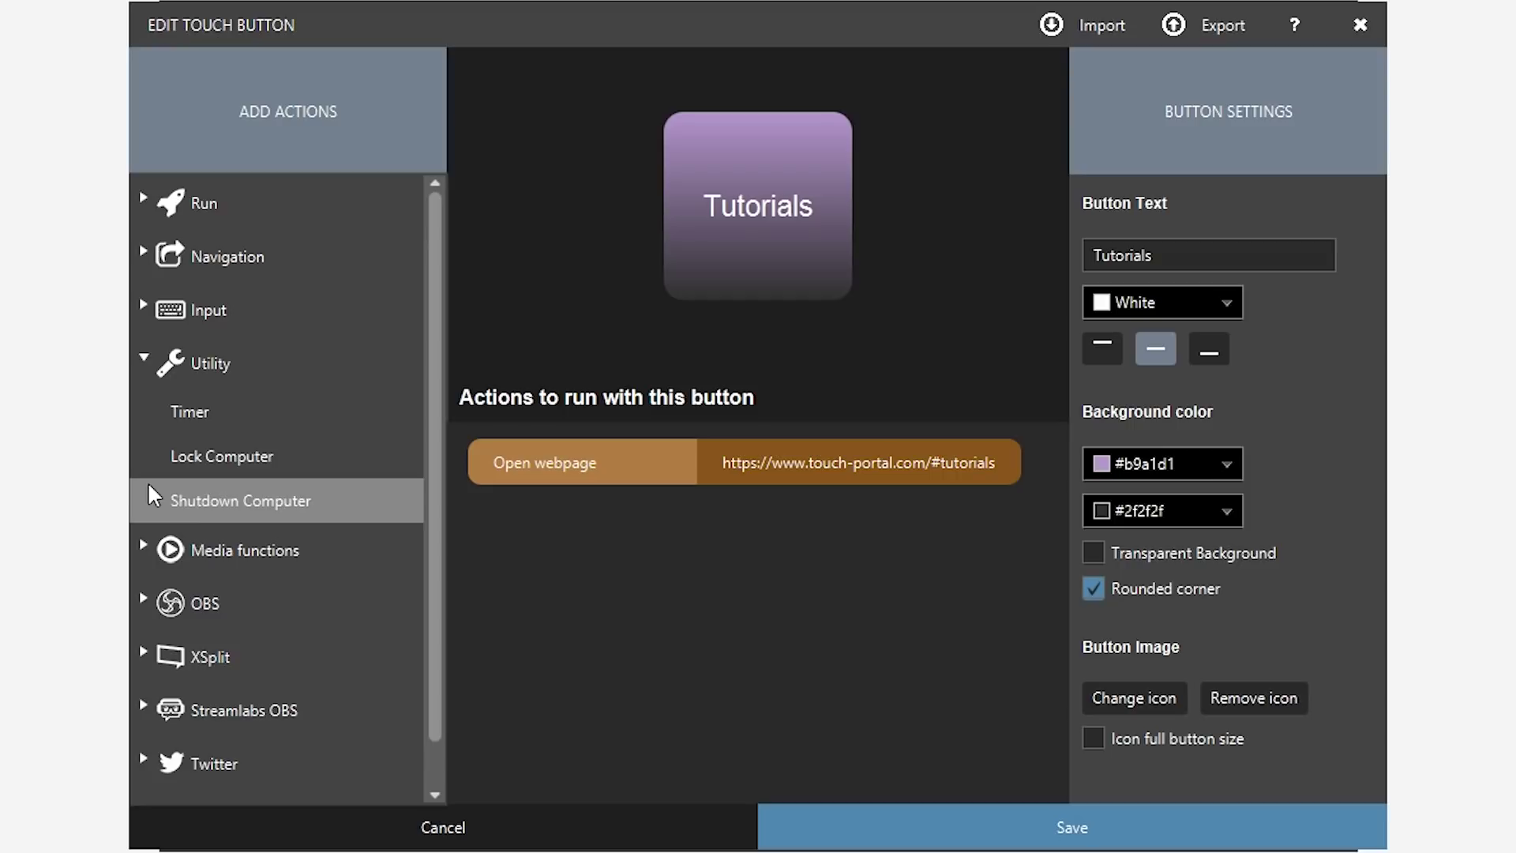
left_click(144, 363)
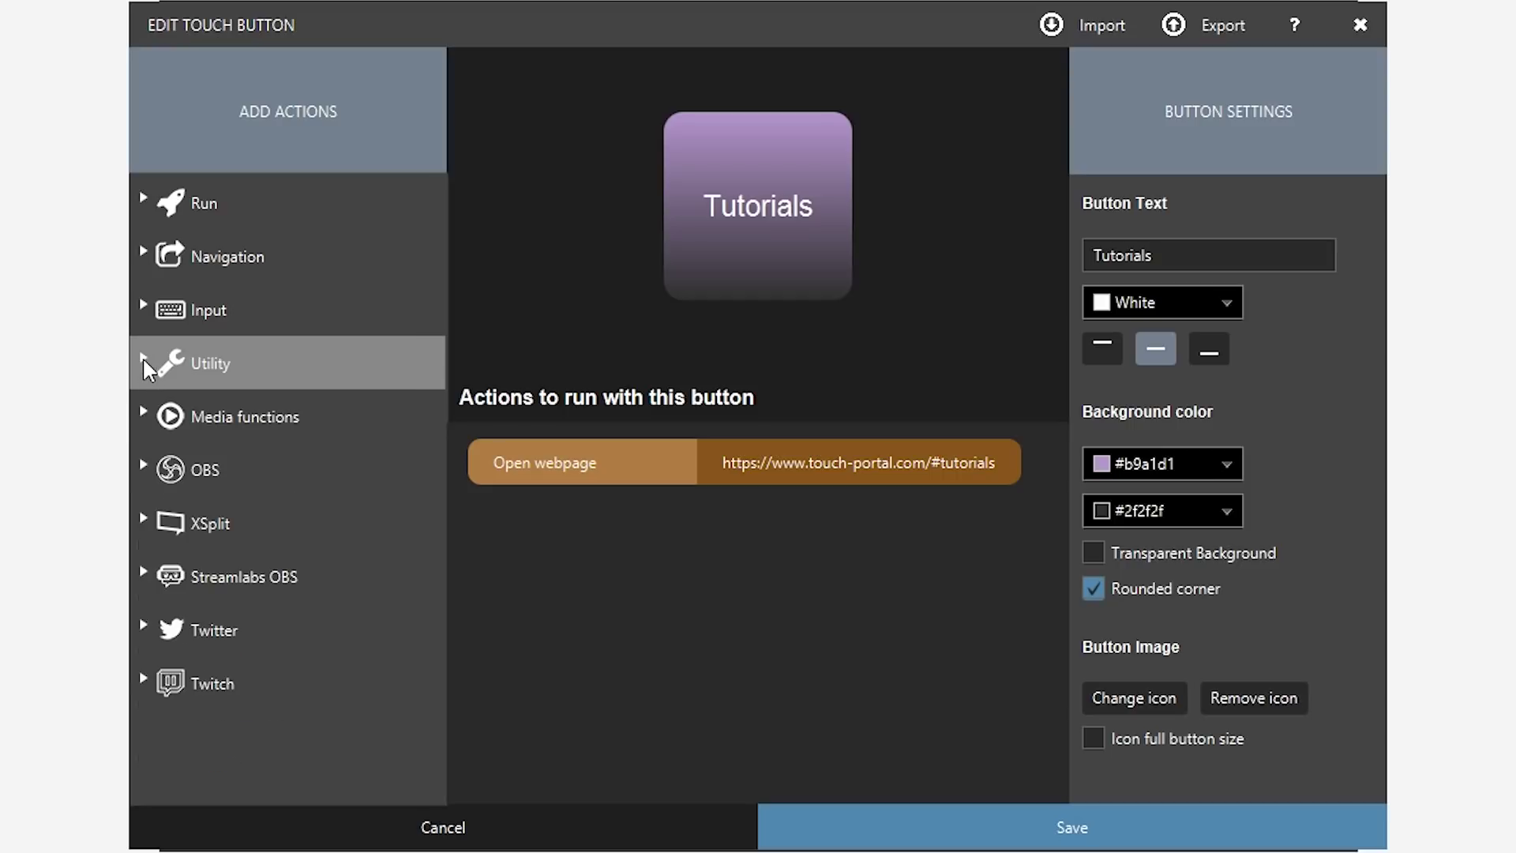
left_click(144, 411)
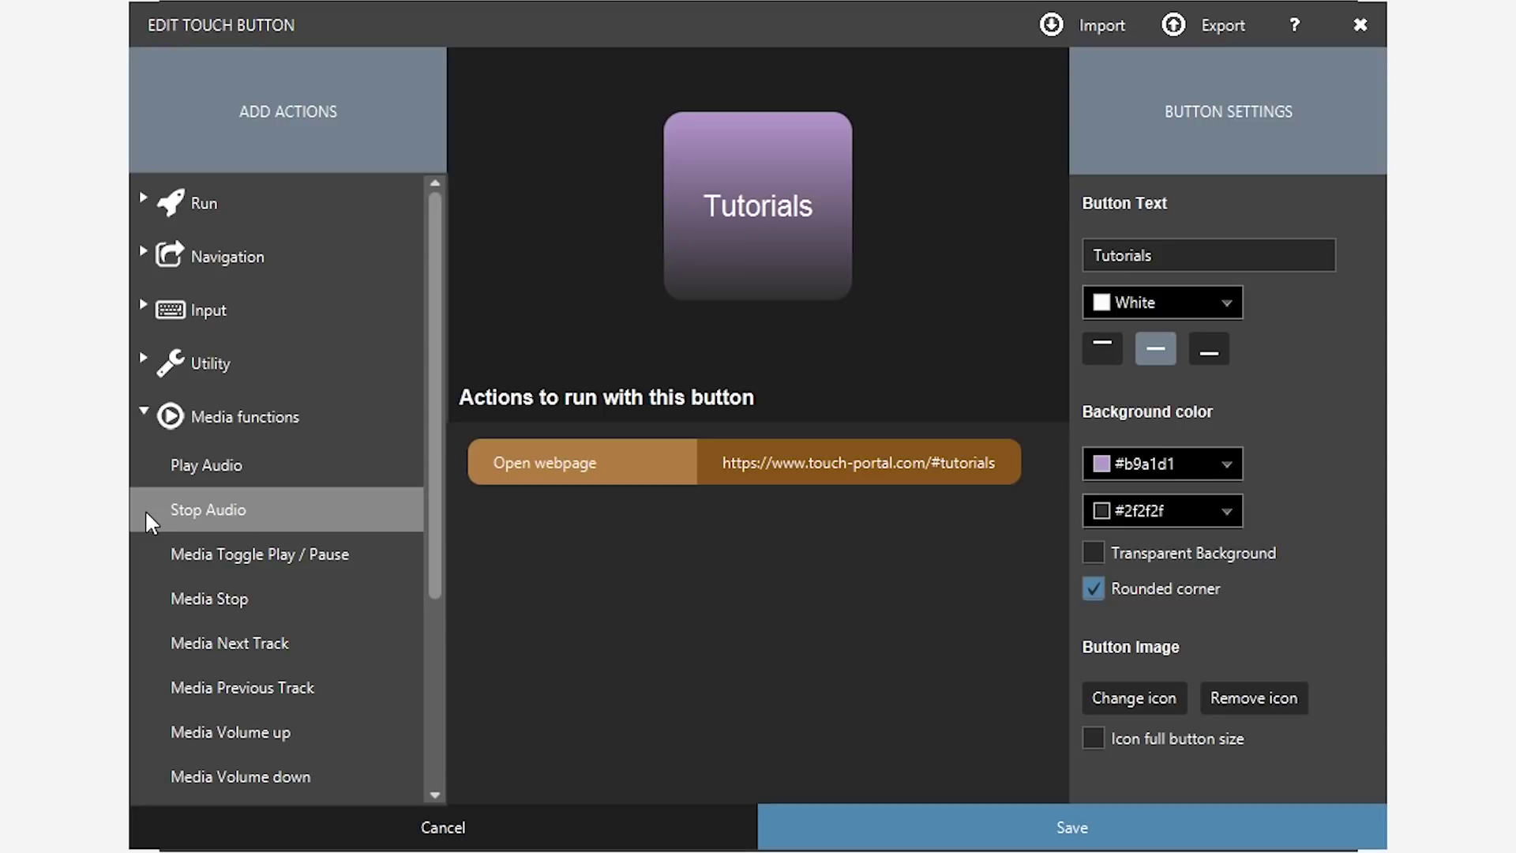
scroll(146, 511, "down", 3)
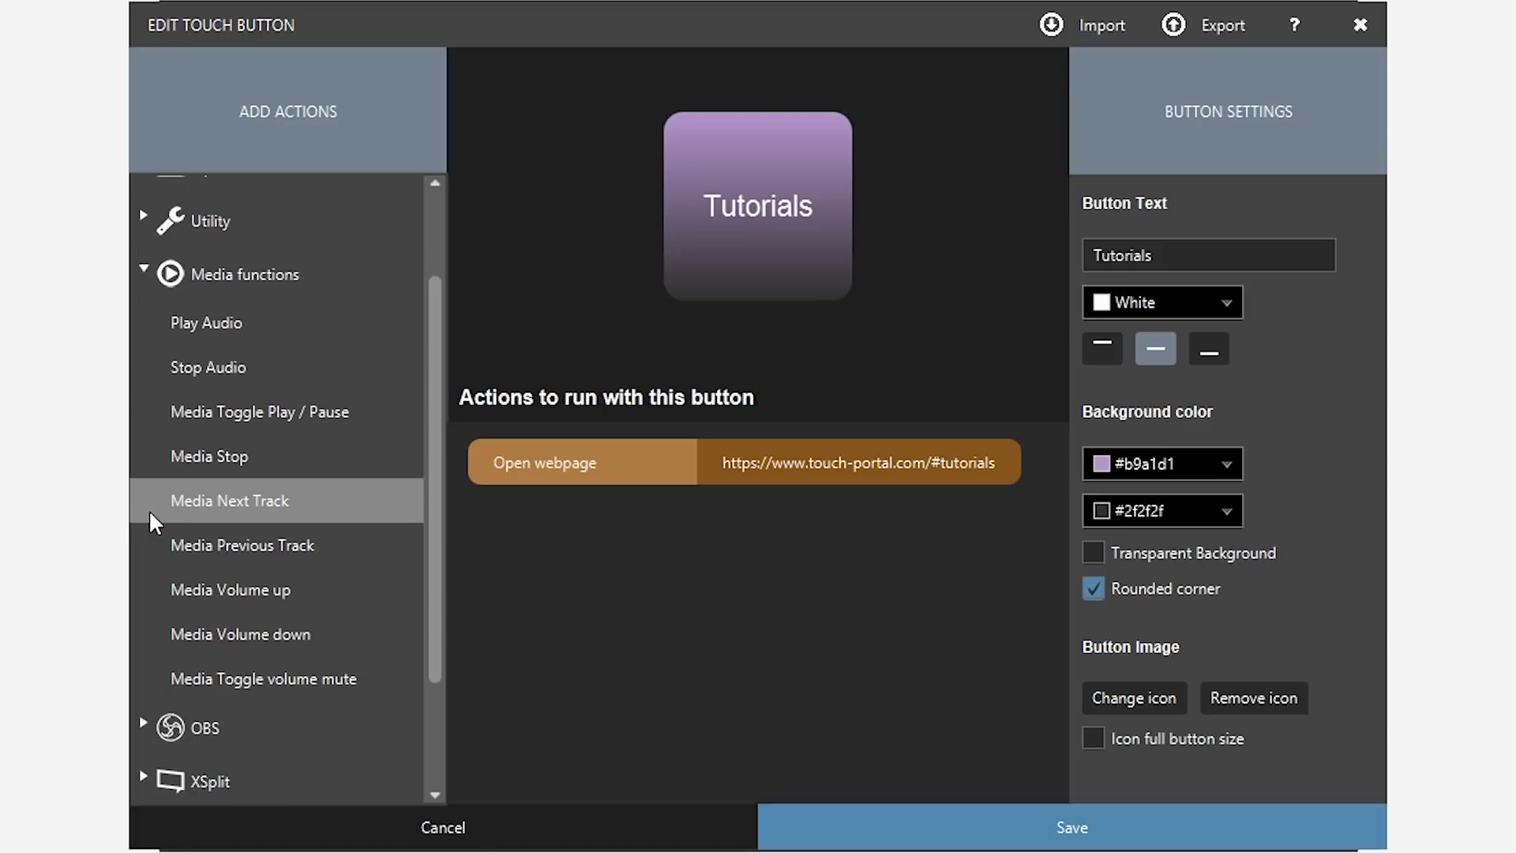
scroll(149, 505, "up", 3)
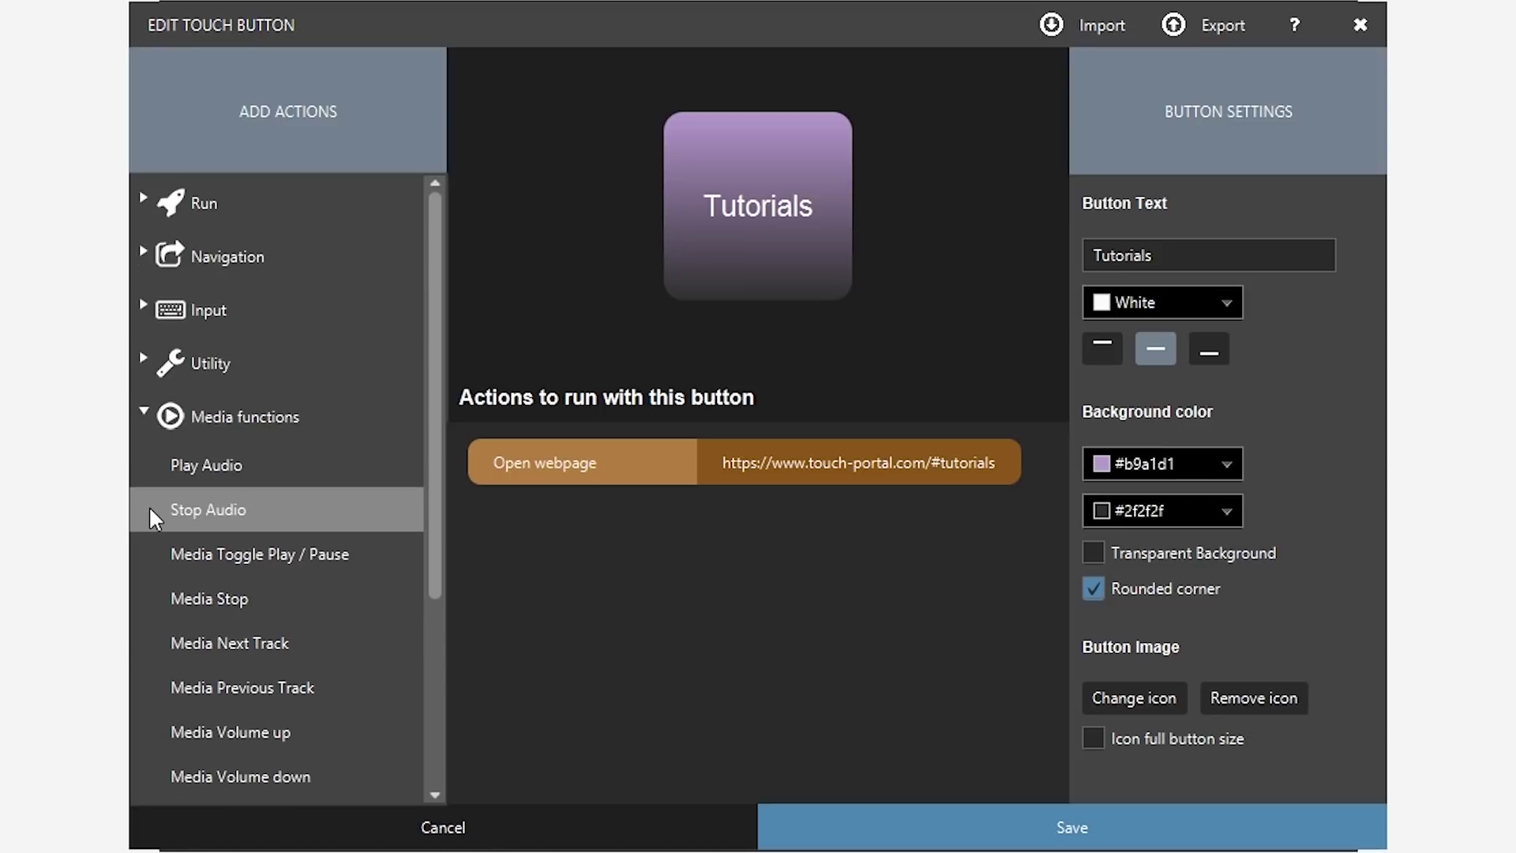
left_click(145, 411)
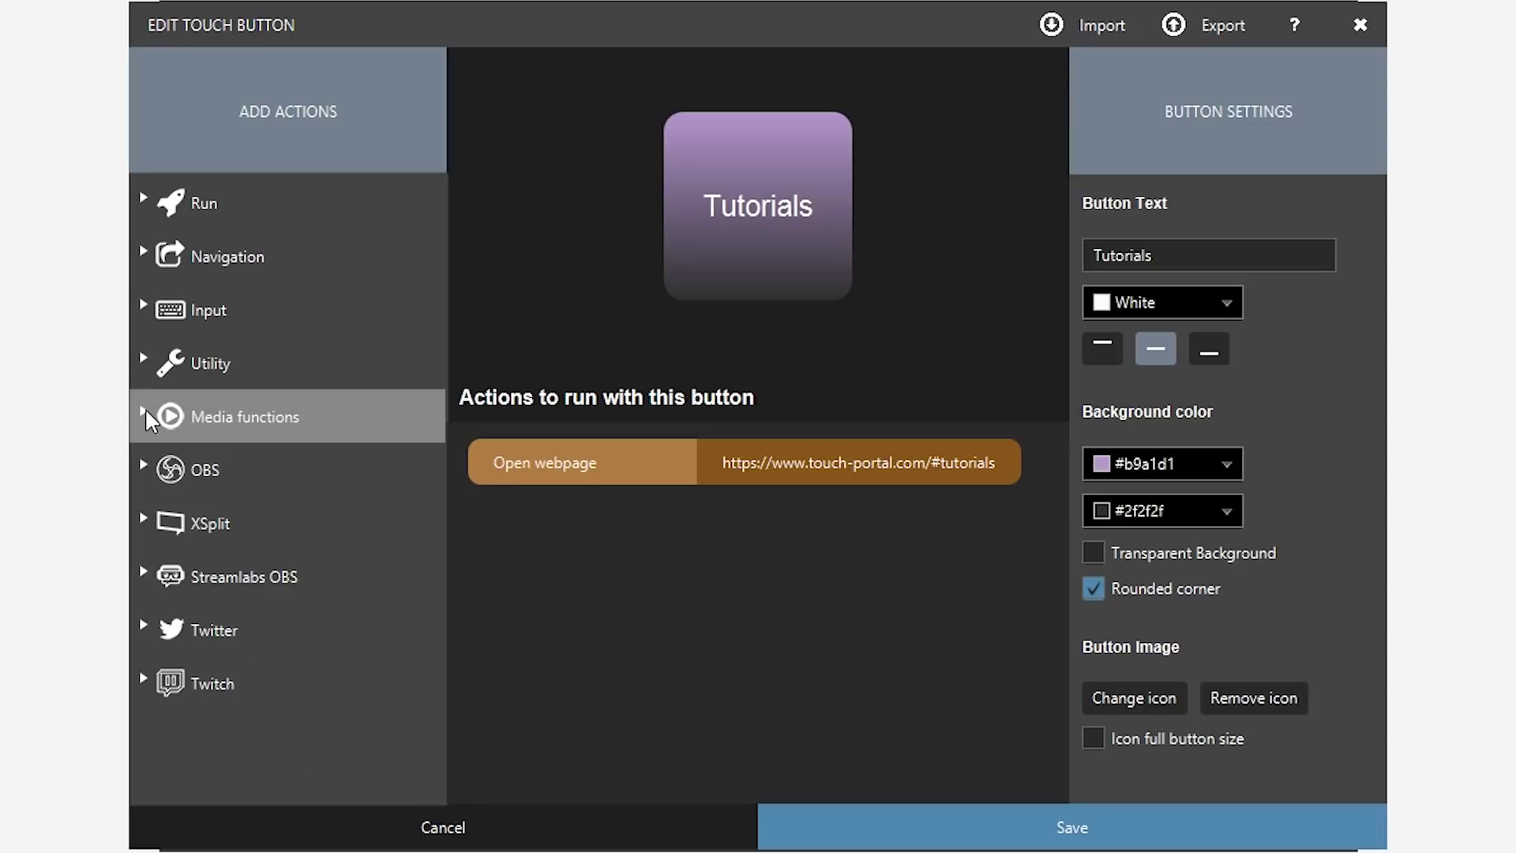
left_click(139, 469)
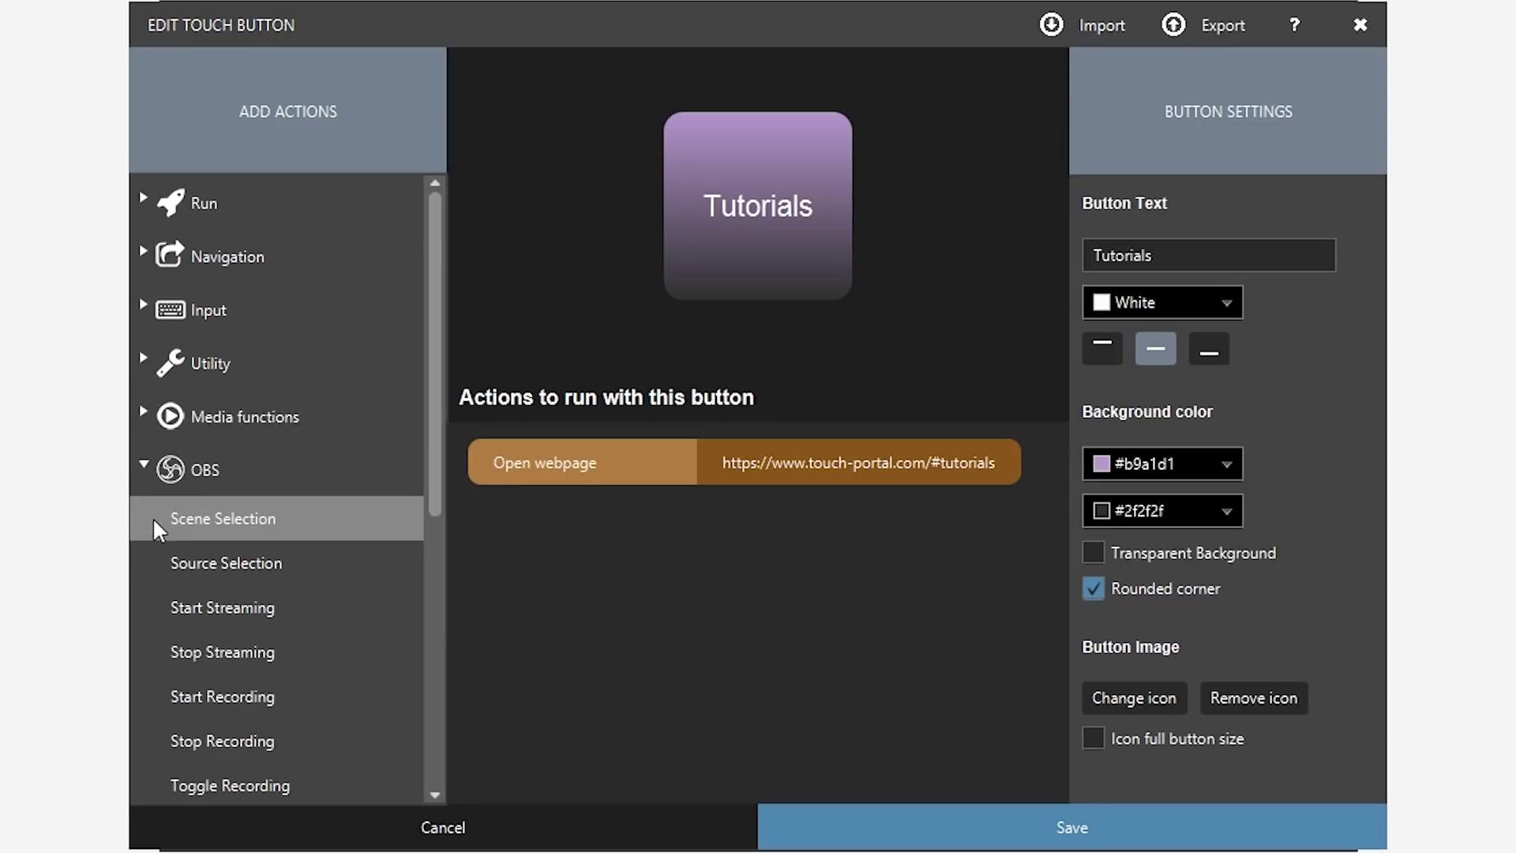
scroll(154, 517, "down", 3)
scroll(144, 471, "down", 6)
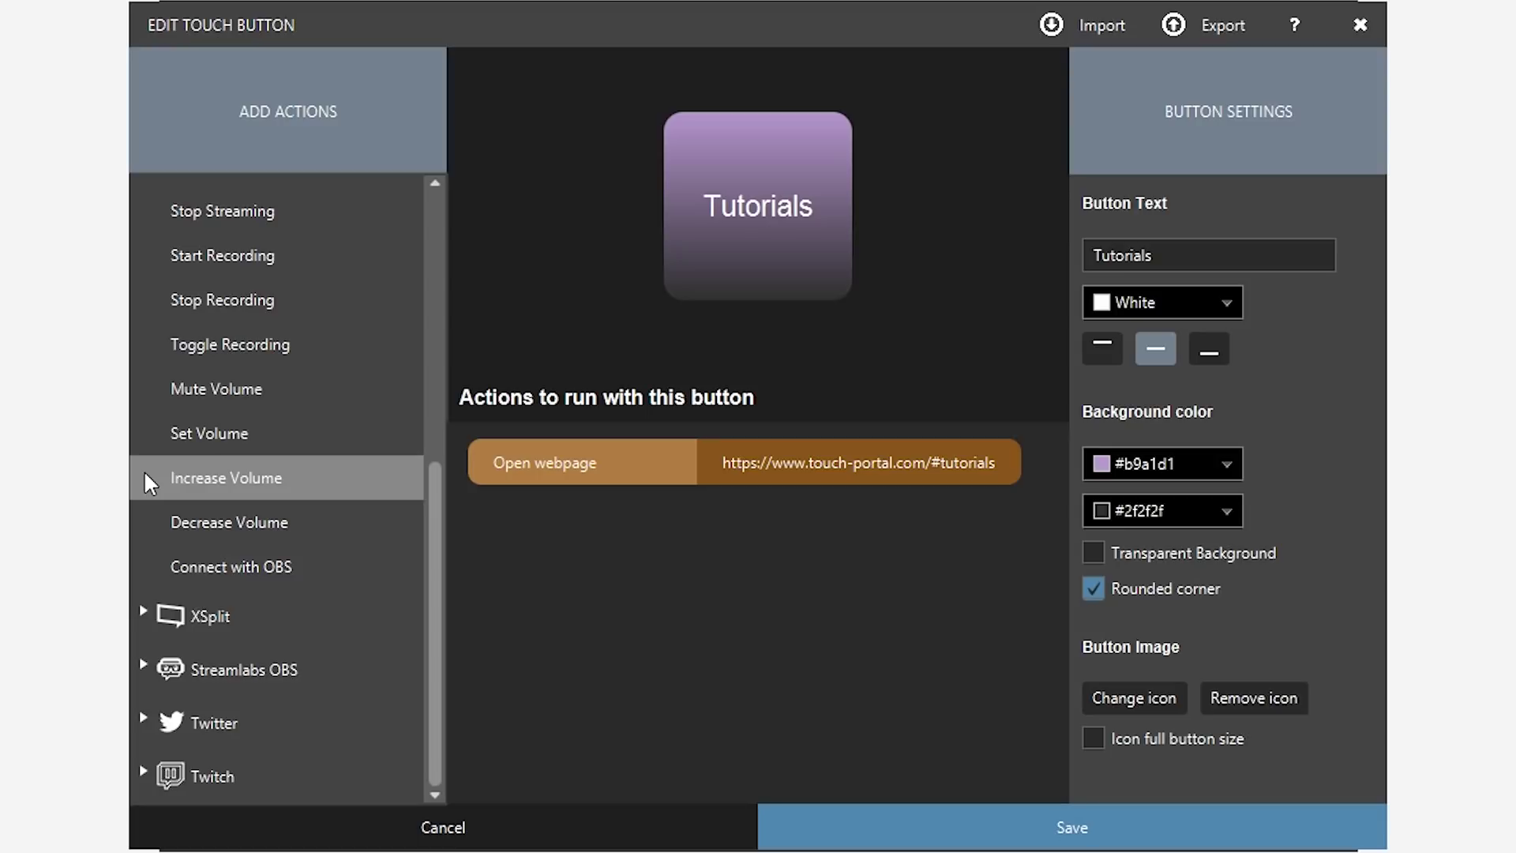
scroll(143, 470, "up", 3)
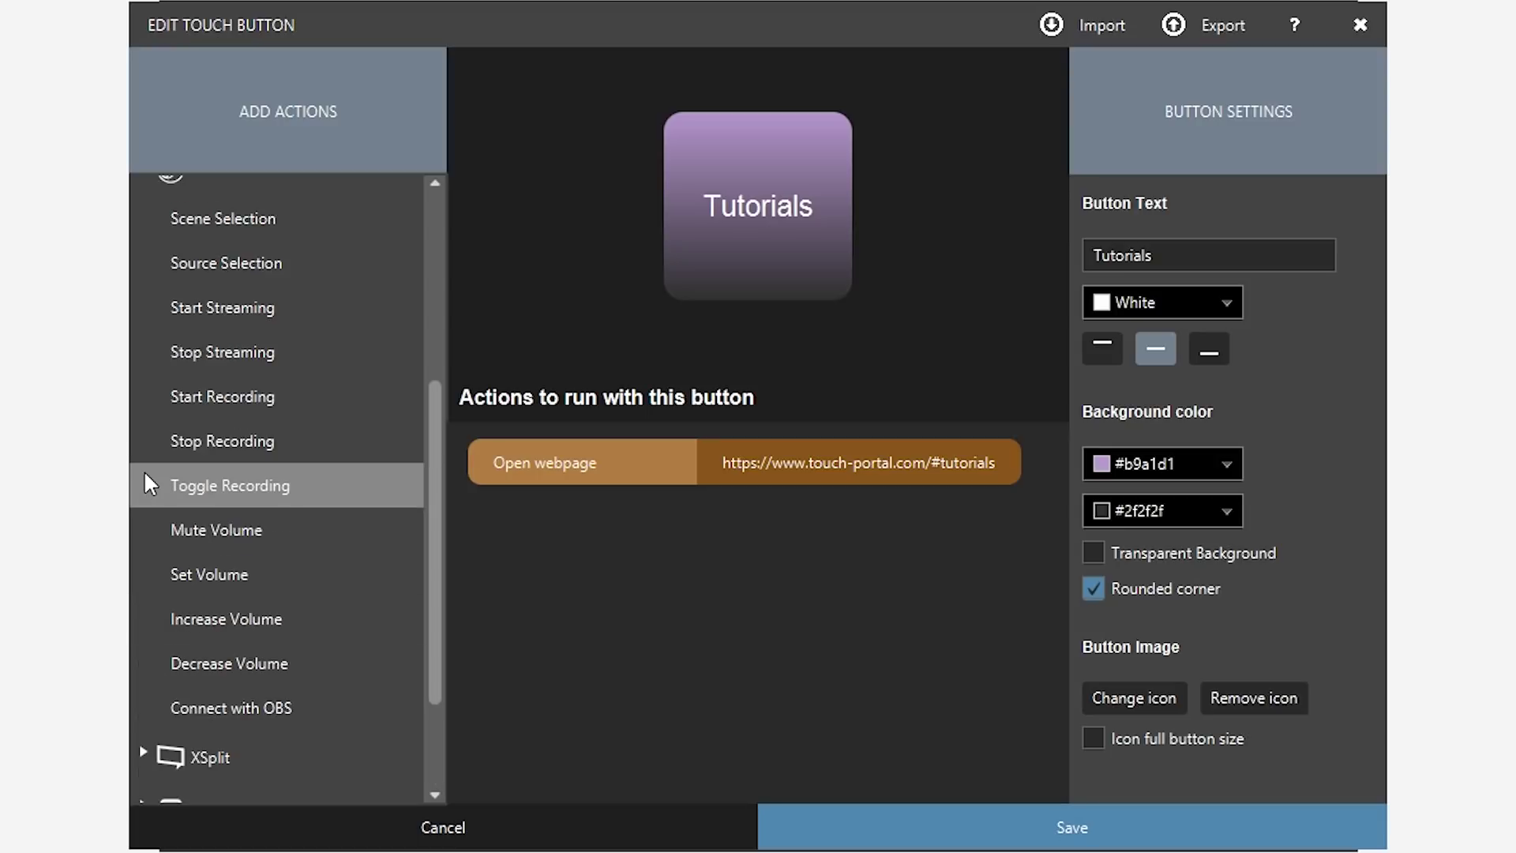
scroll(143, 471, "up", 3)
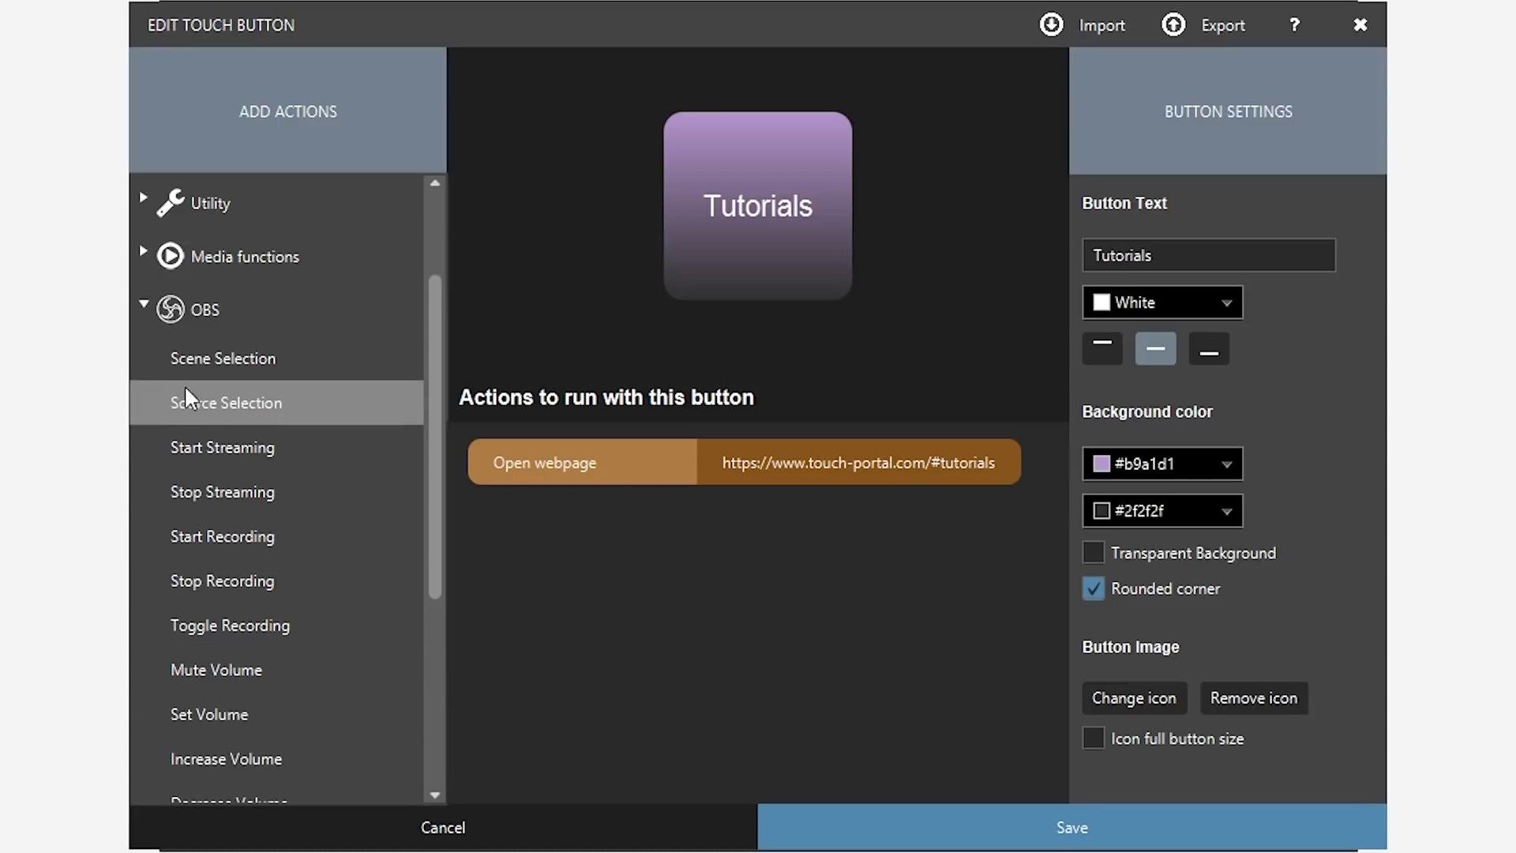
left_click(142, 306)
left_click(142, 521)
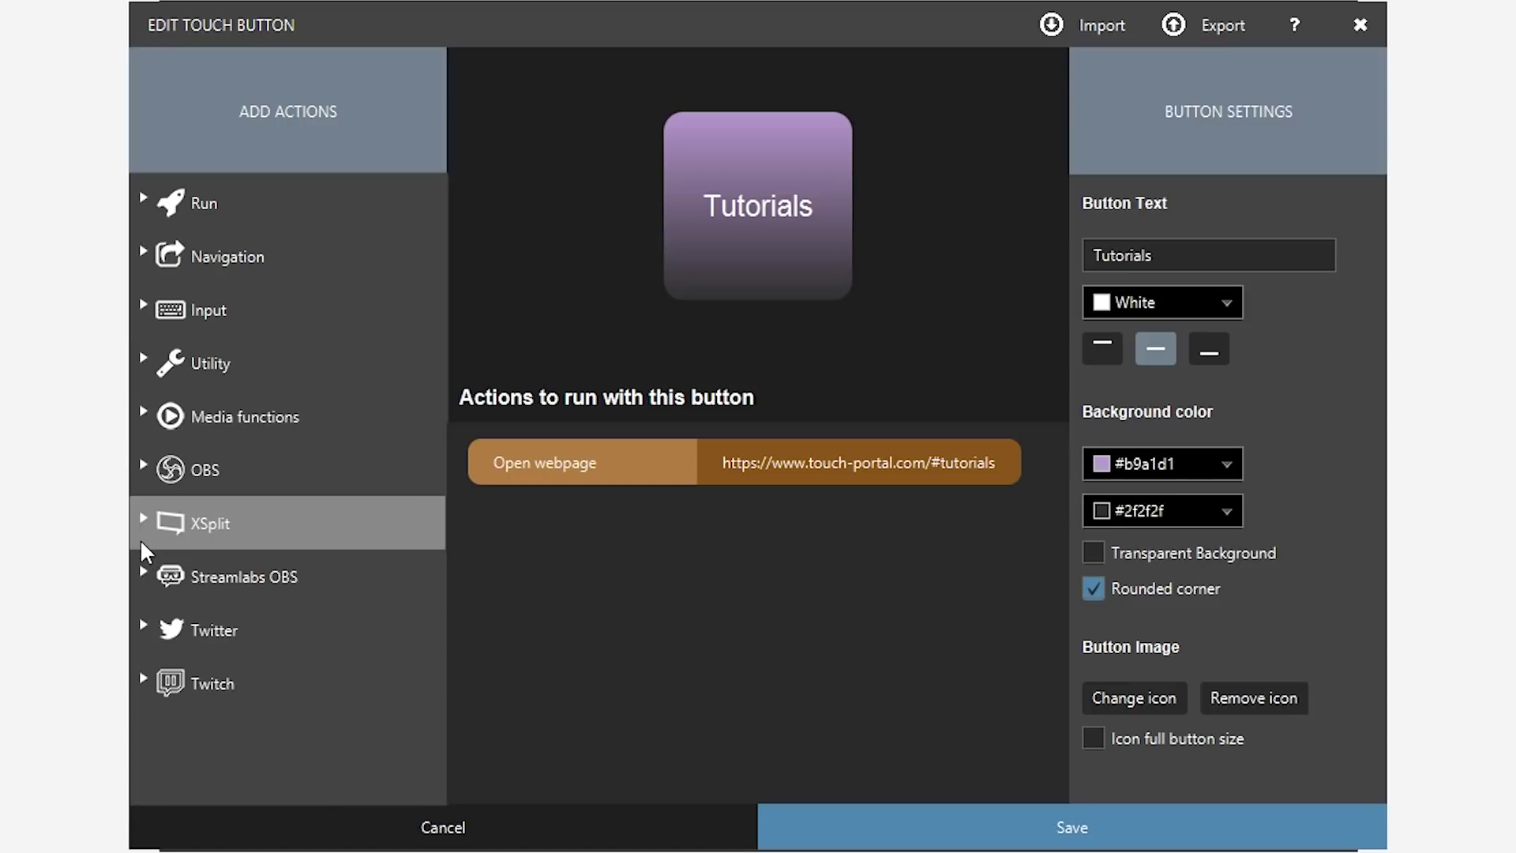
left_click(142, 575)
scroll(142, 576, "down", 5)
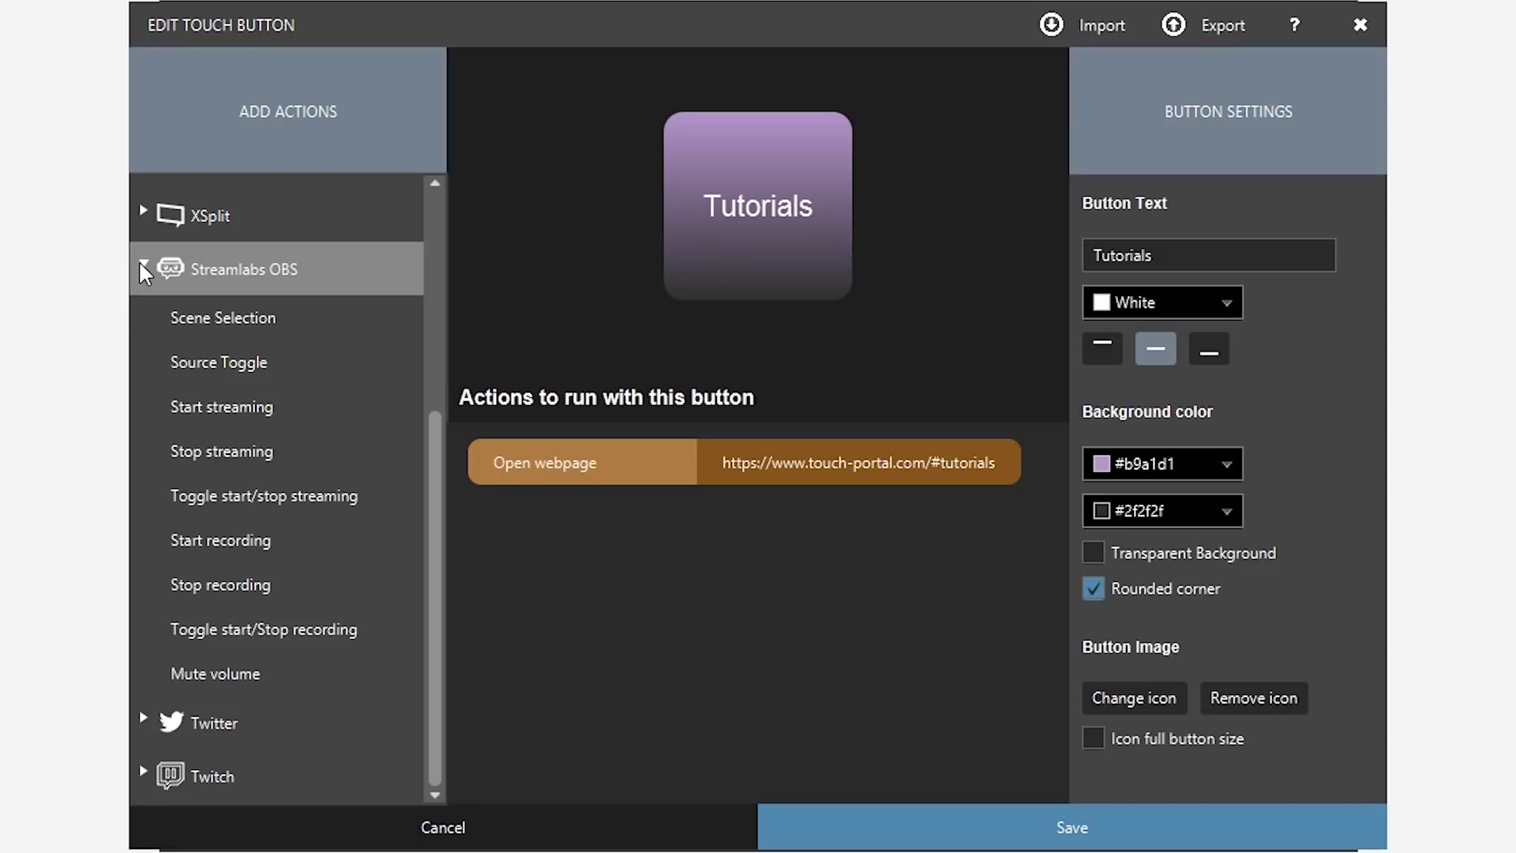
left_click(158, 268)
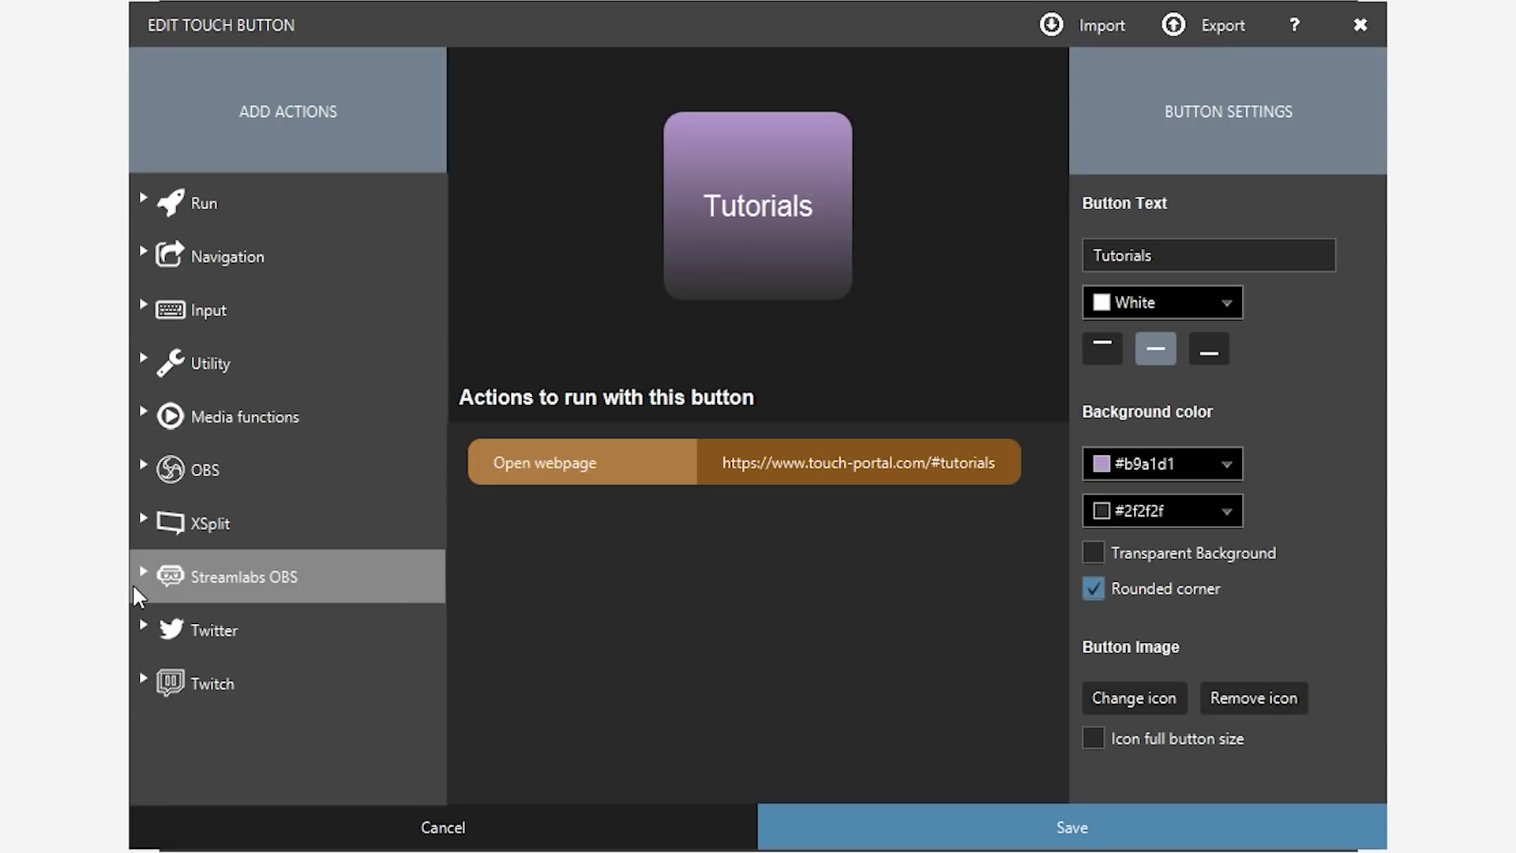
left_click(133, 404)
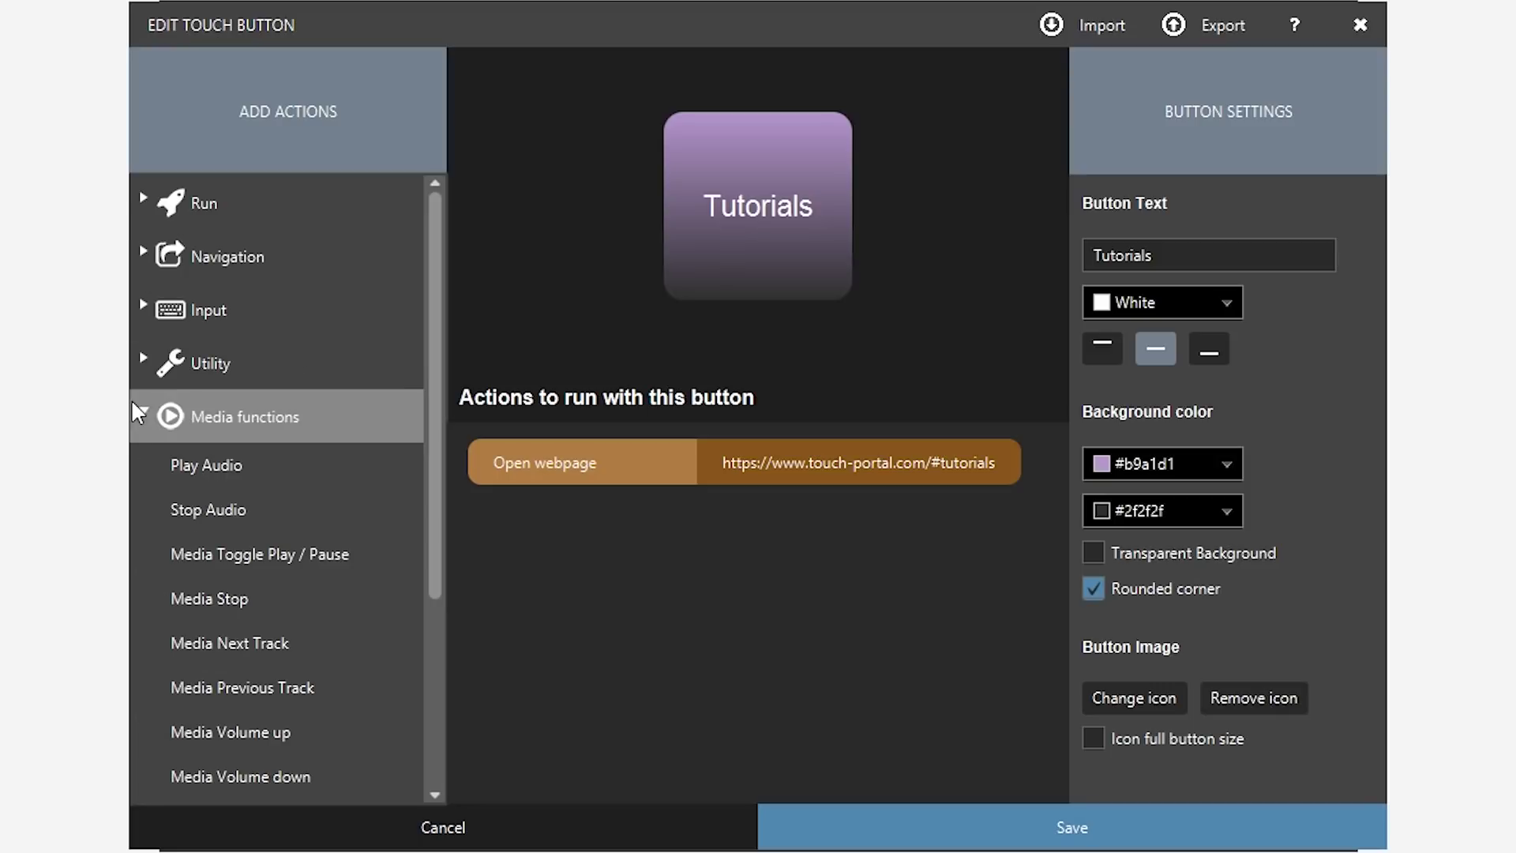
left_click(133, 405)
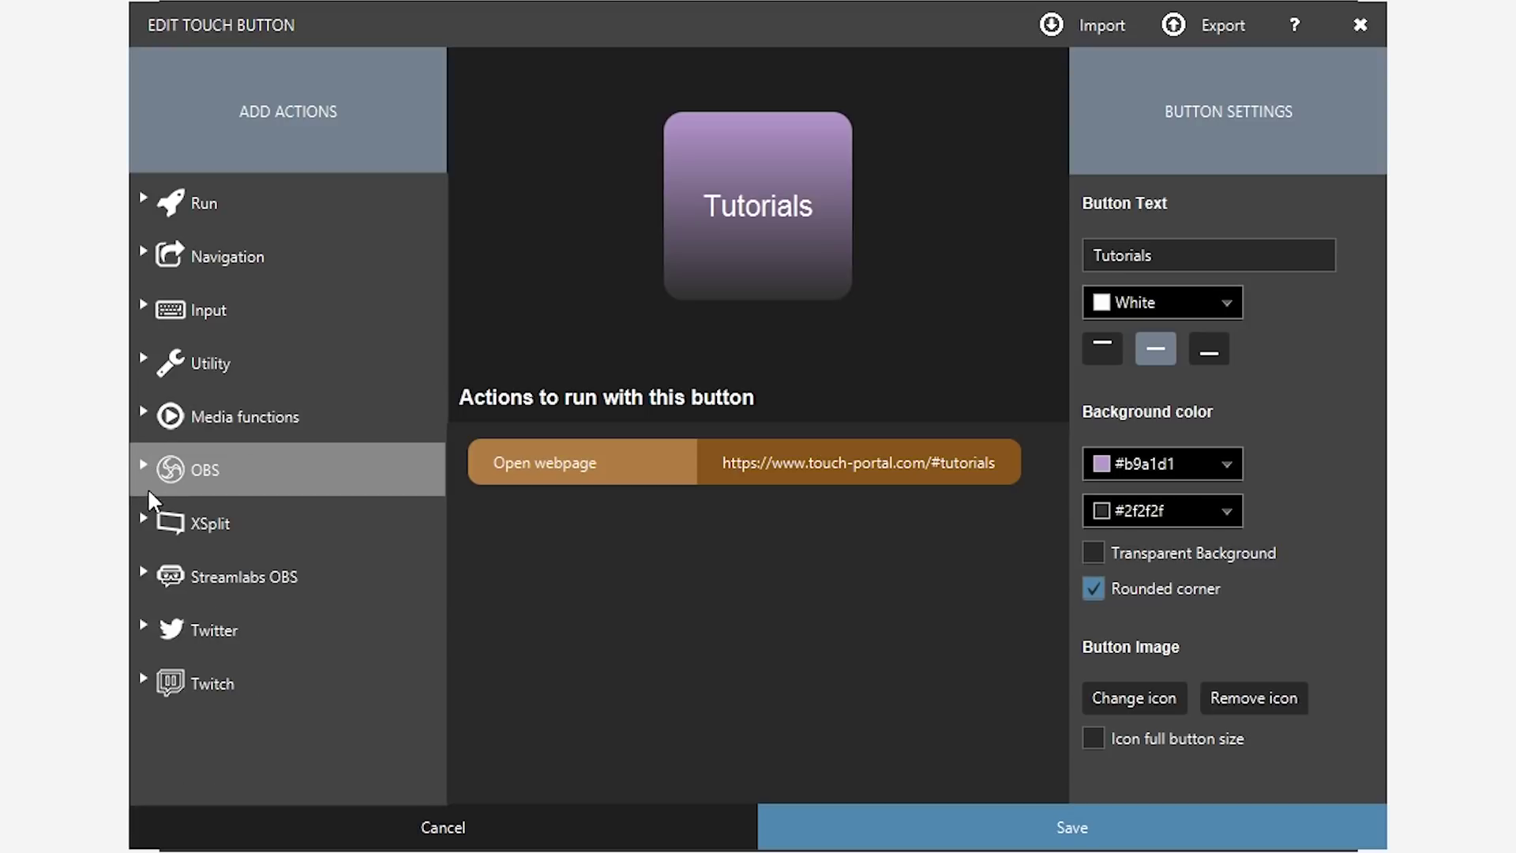
left_click(143, 529)
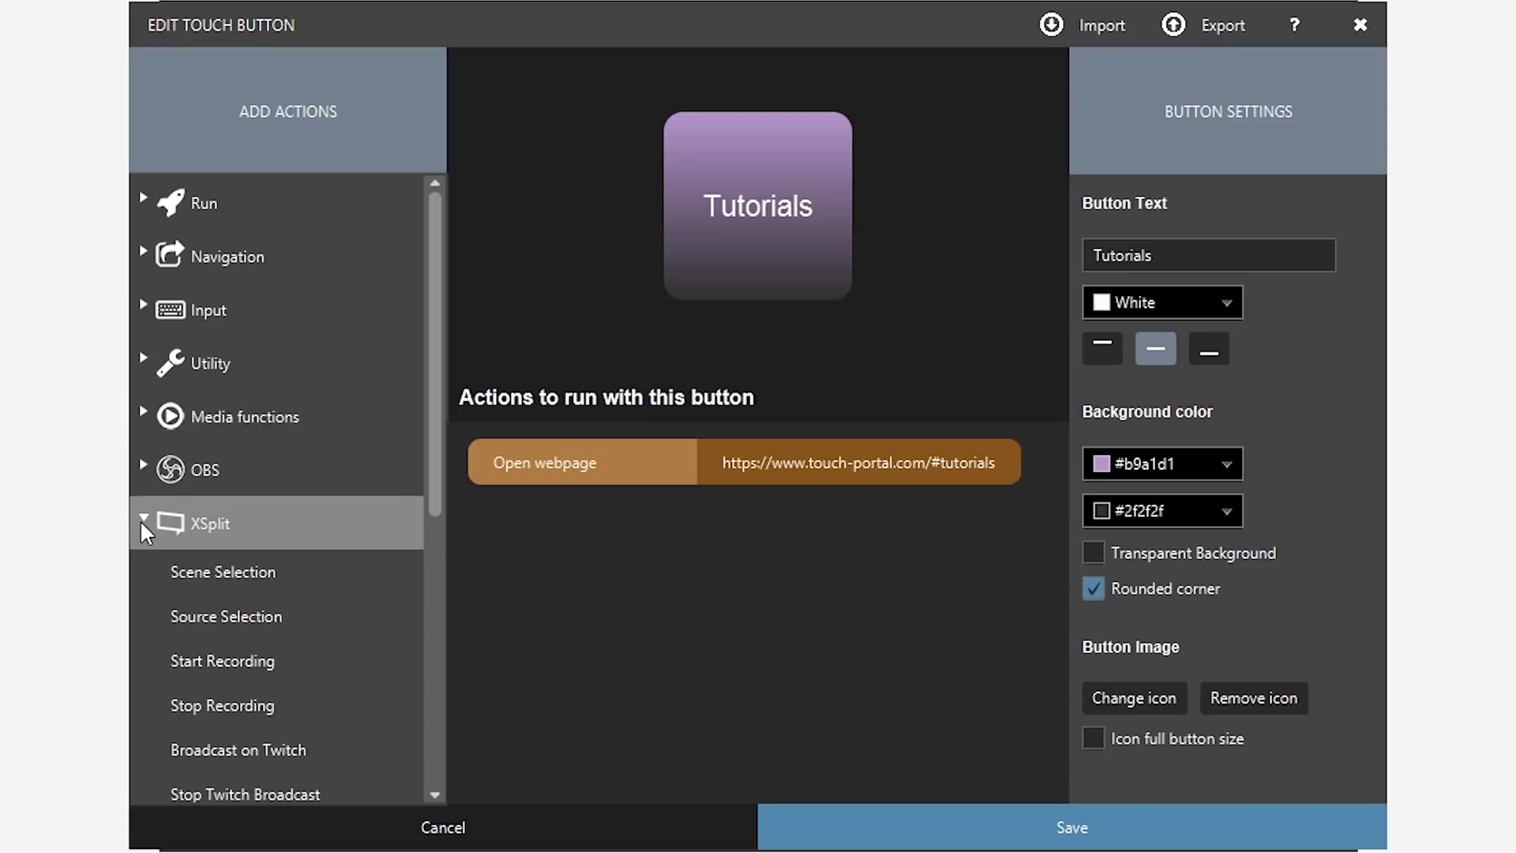
left_click(142, 527)
left_click(142, 579)
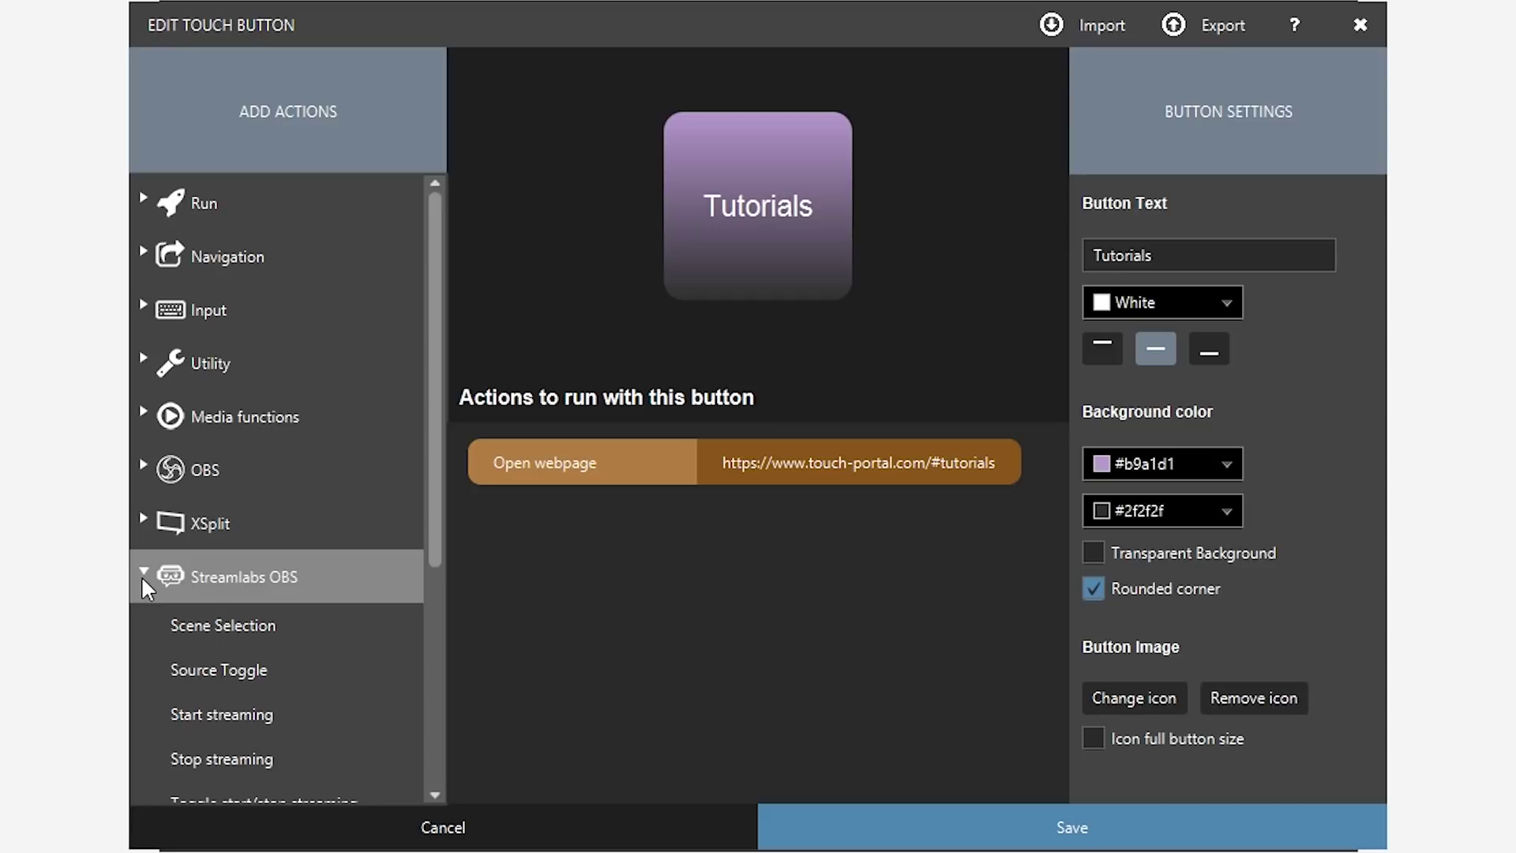
scroll(142, 576, "down", 4)
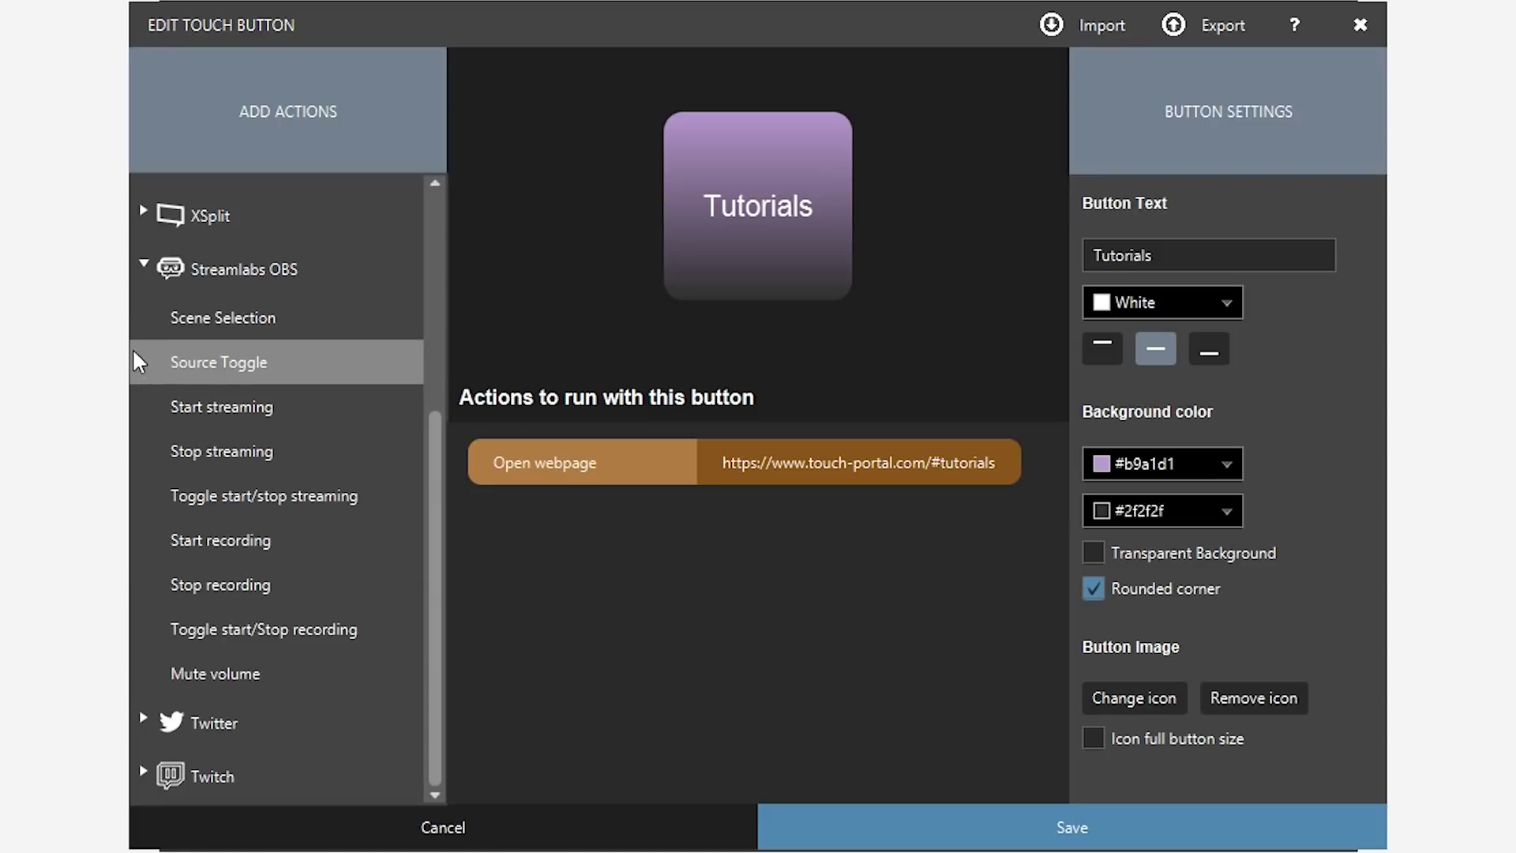
left_click(142, 267)
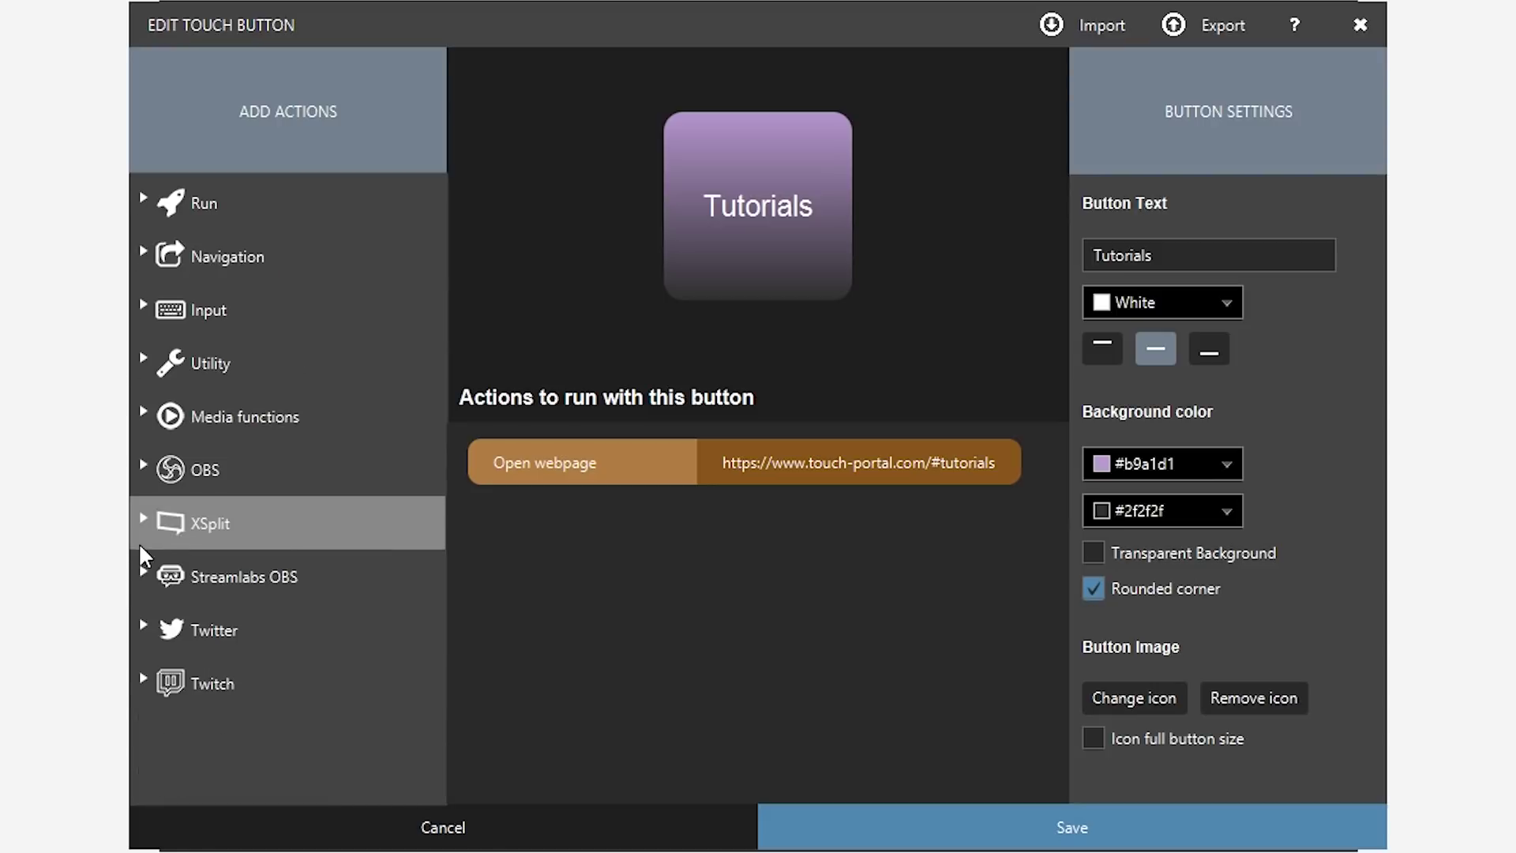
Expand and collapse the Twitter action category twice to look over its actions
left_click(144, 623)
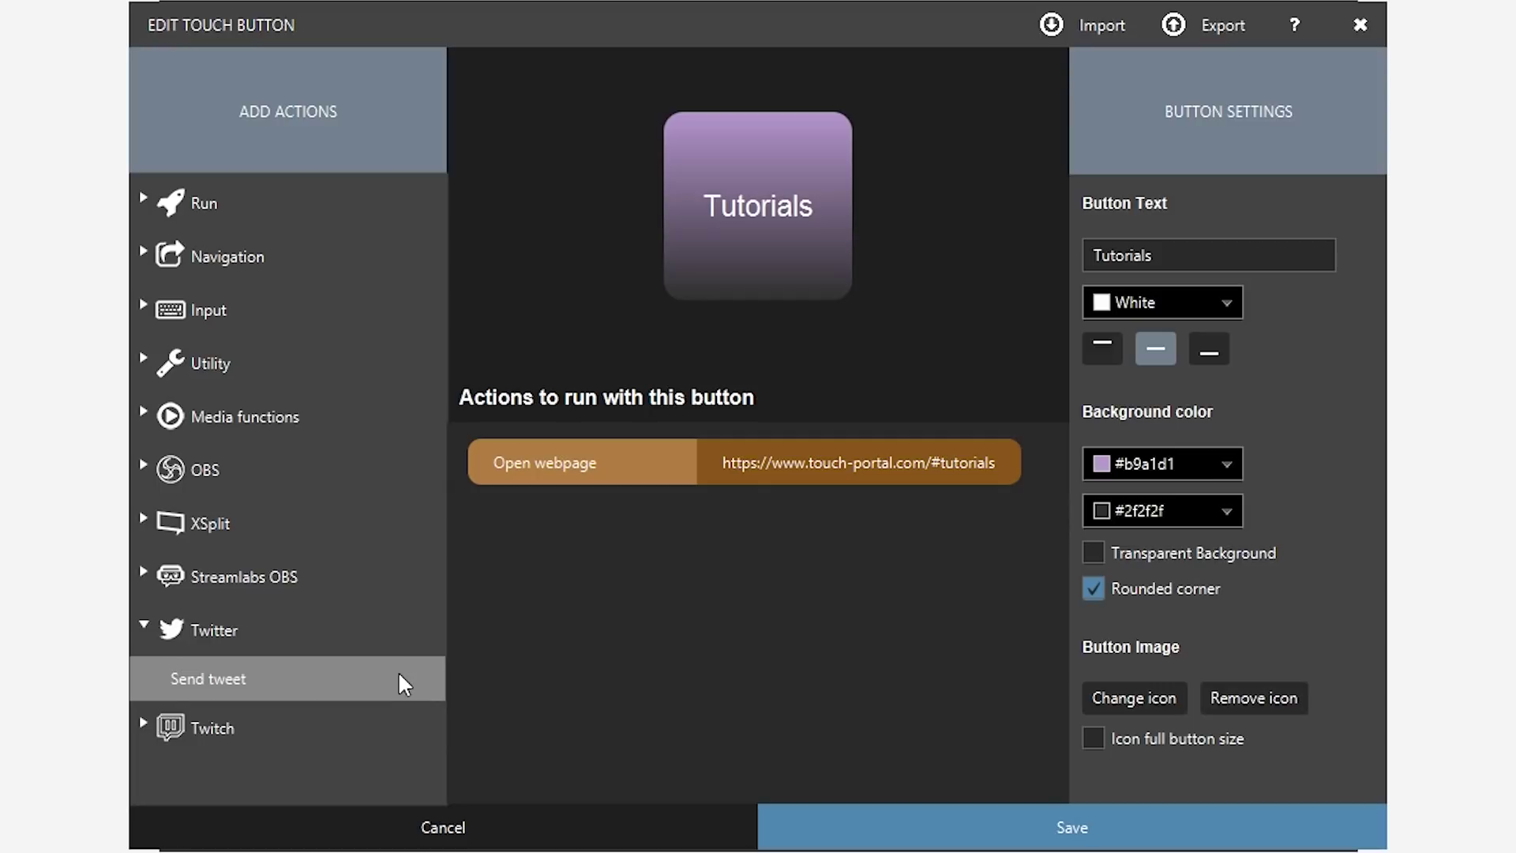
left_click(137, 614)
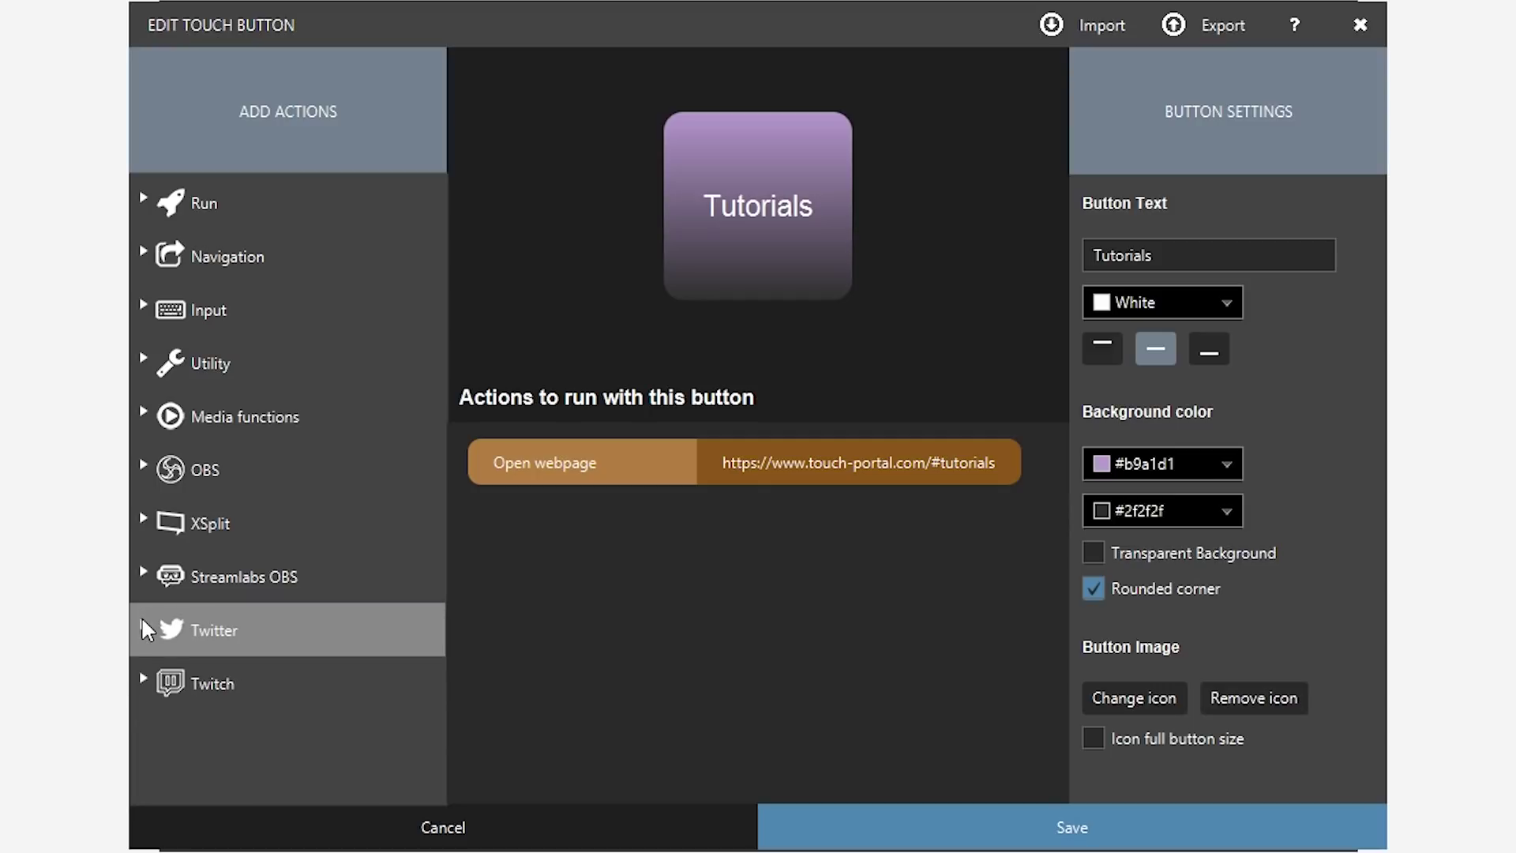
left_click(142, 626)
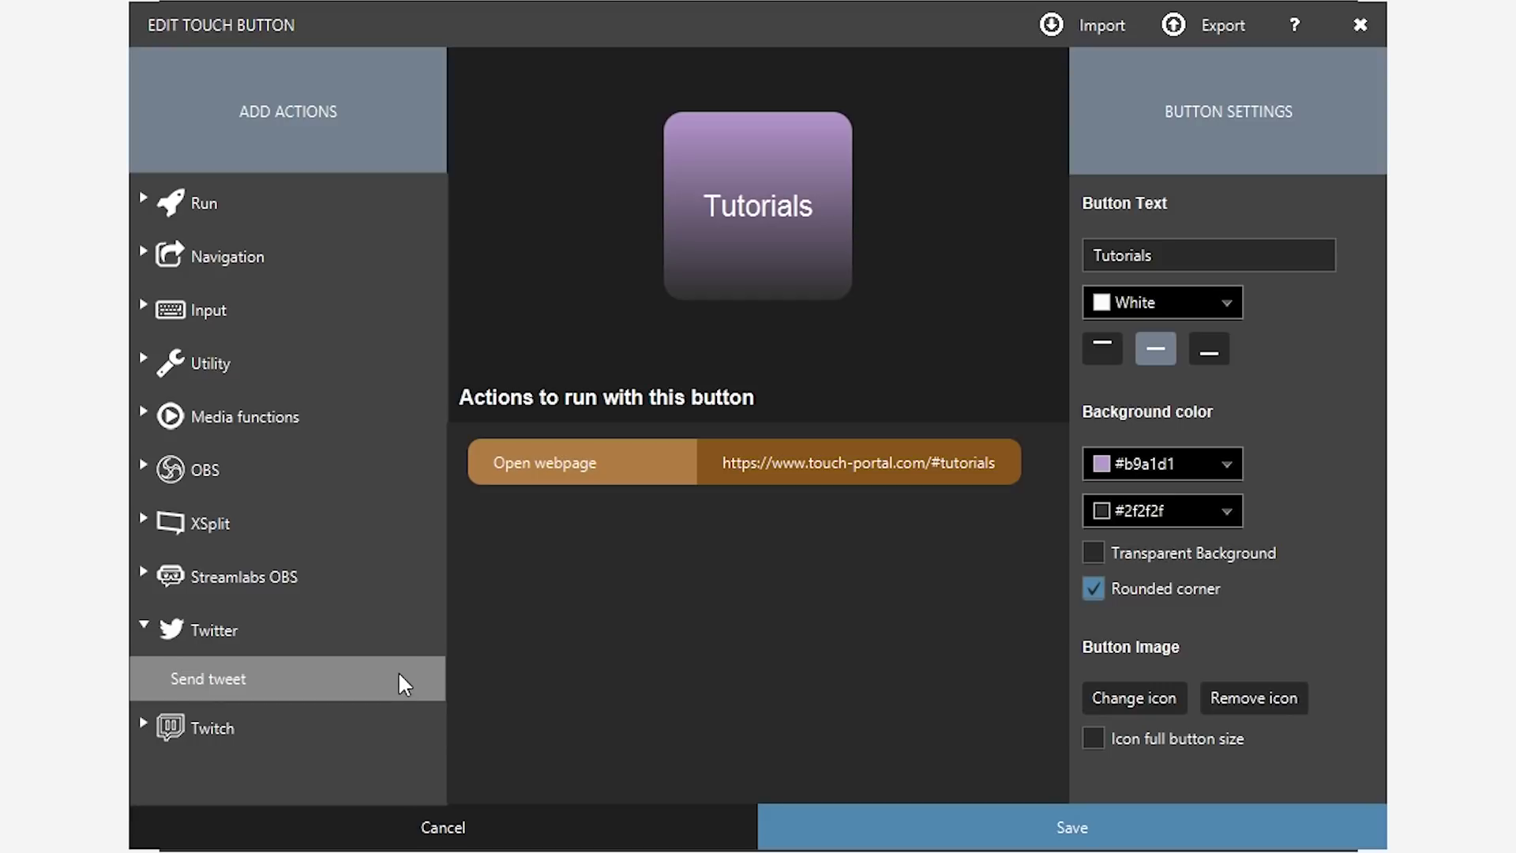
left_click(137, 636)
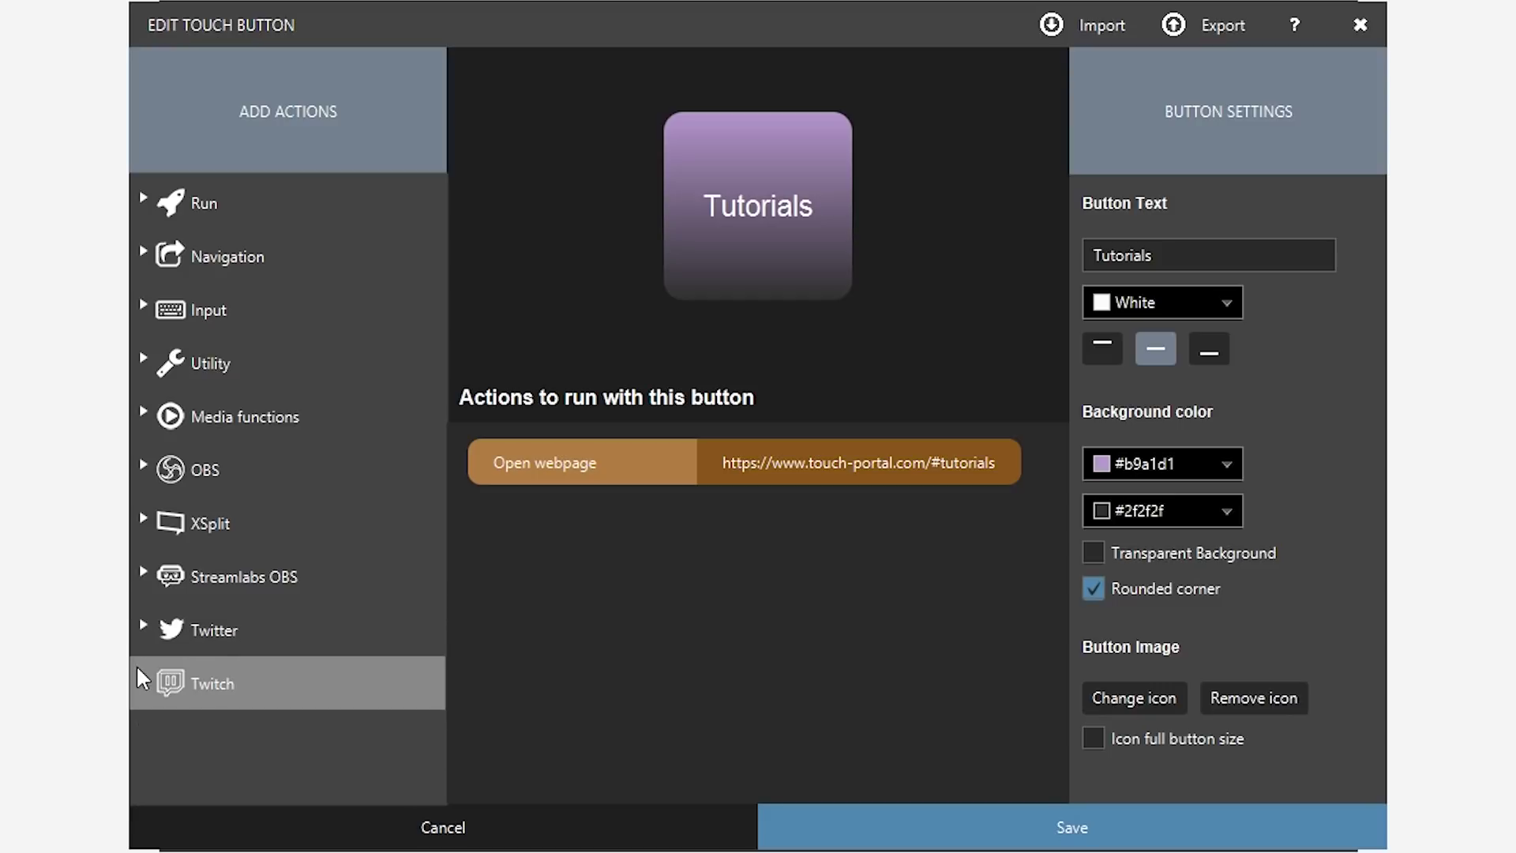
Expand the Twitch category and scroll through actions like Send chat message and Create Clip
left_click(135, 679)
scroll(135, 671, "down", 10)
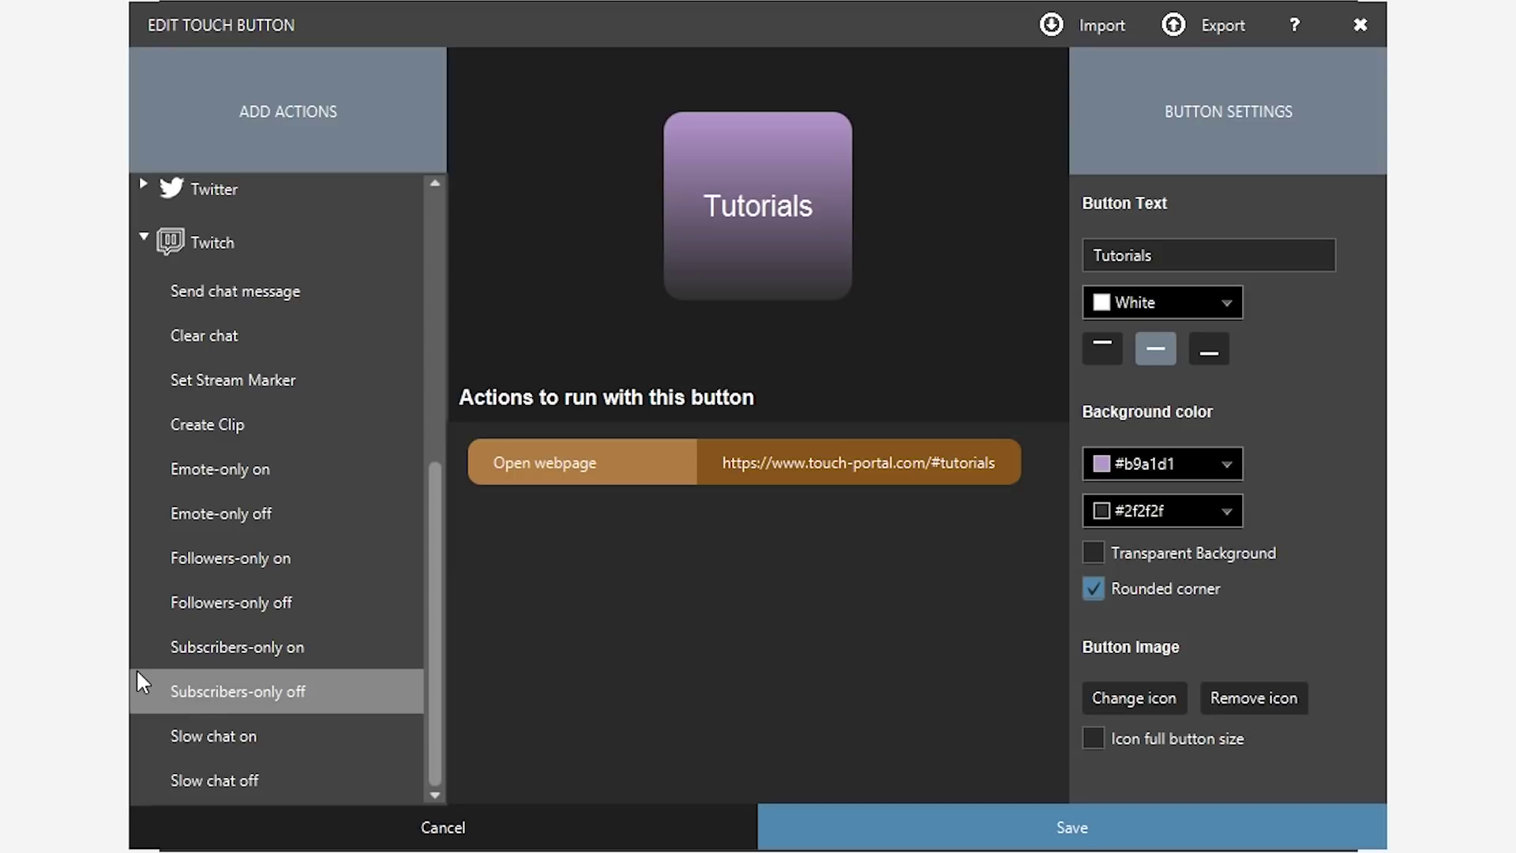
scroll(136, 668, "up", 3)
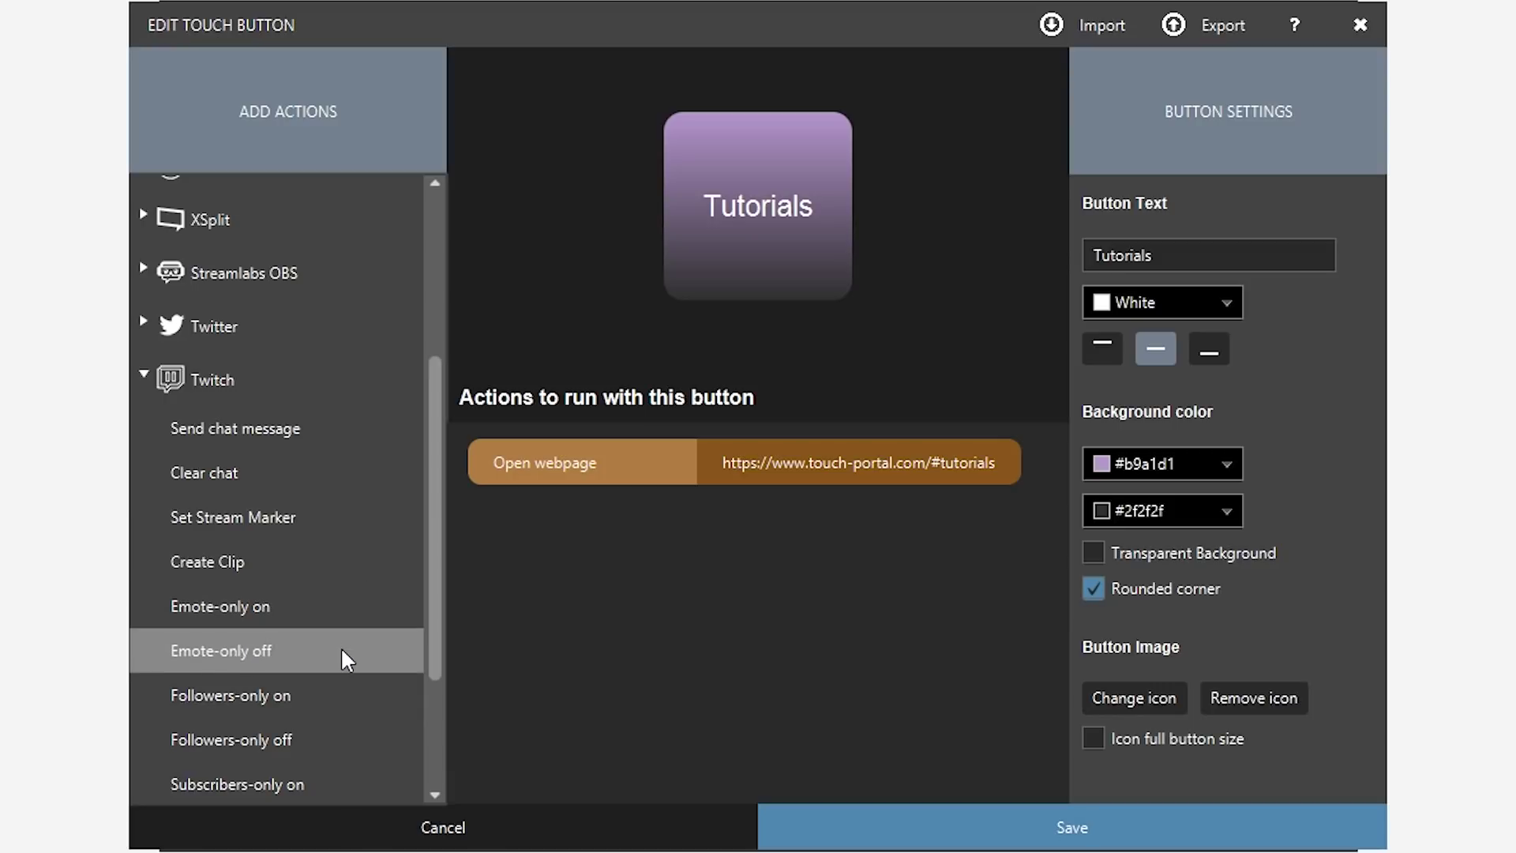
scroll(348, 640, "down", 2)
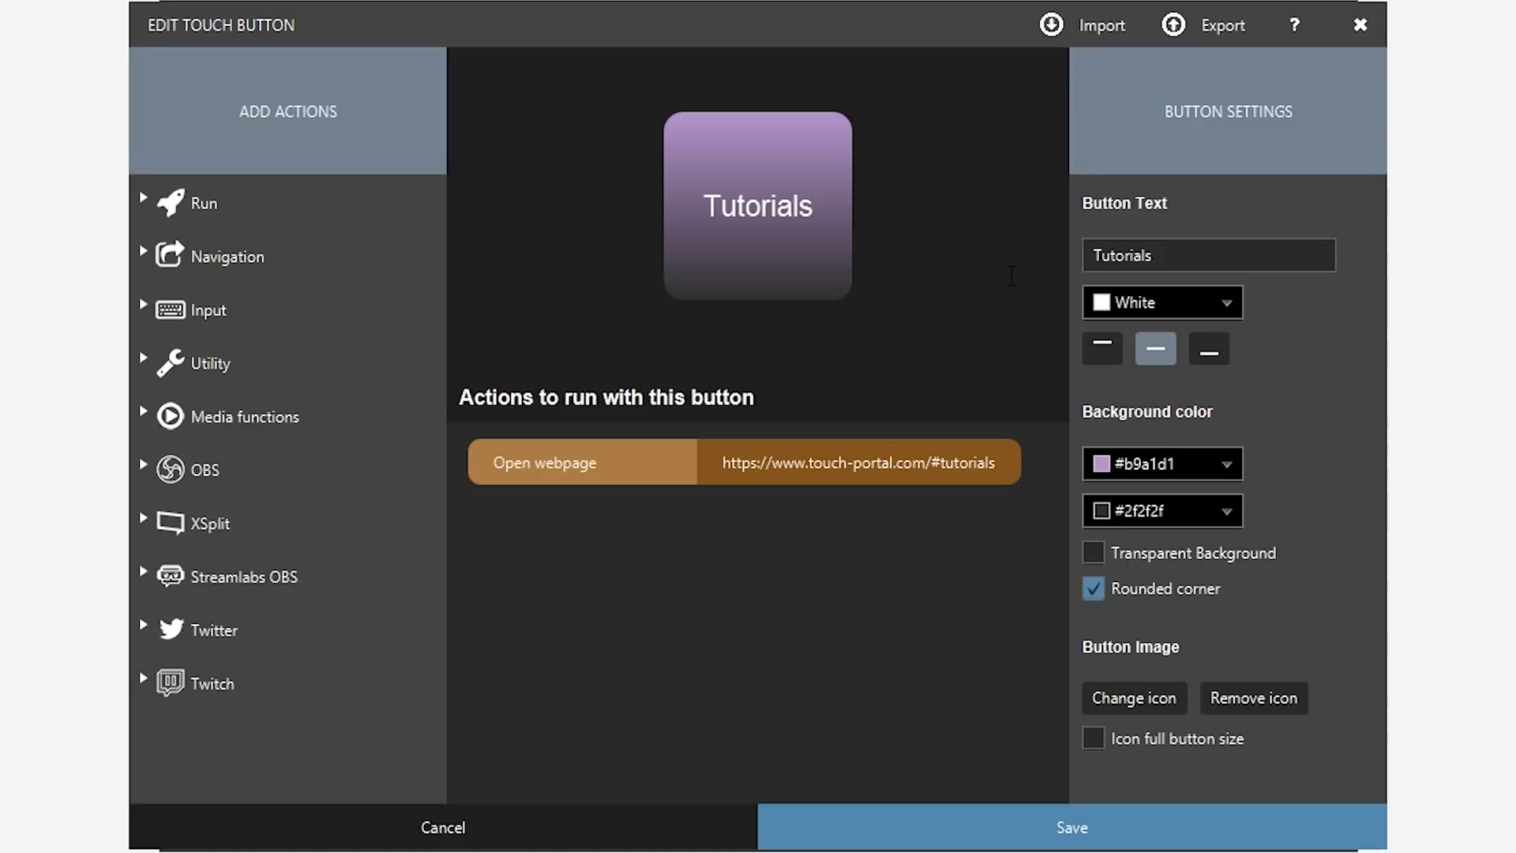
key("Tab")
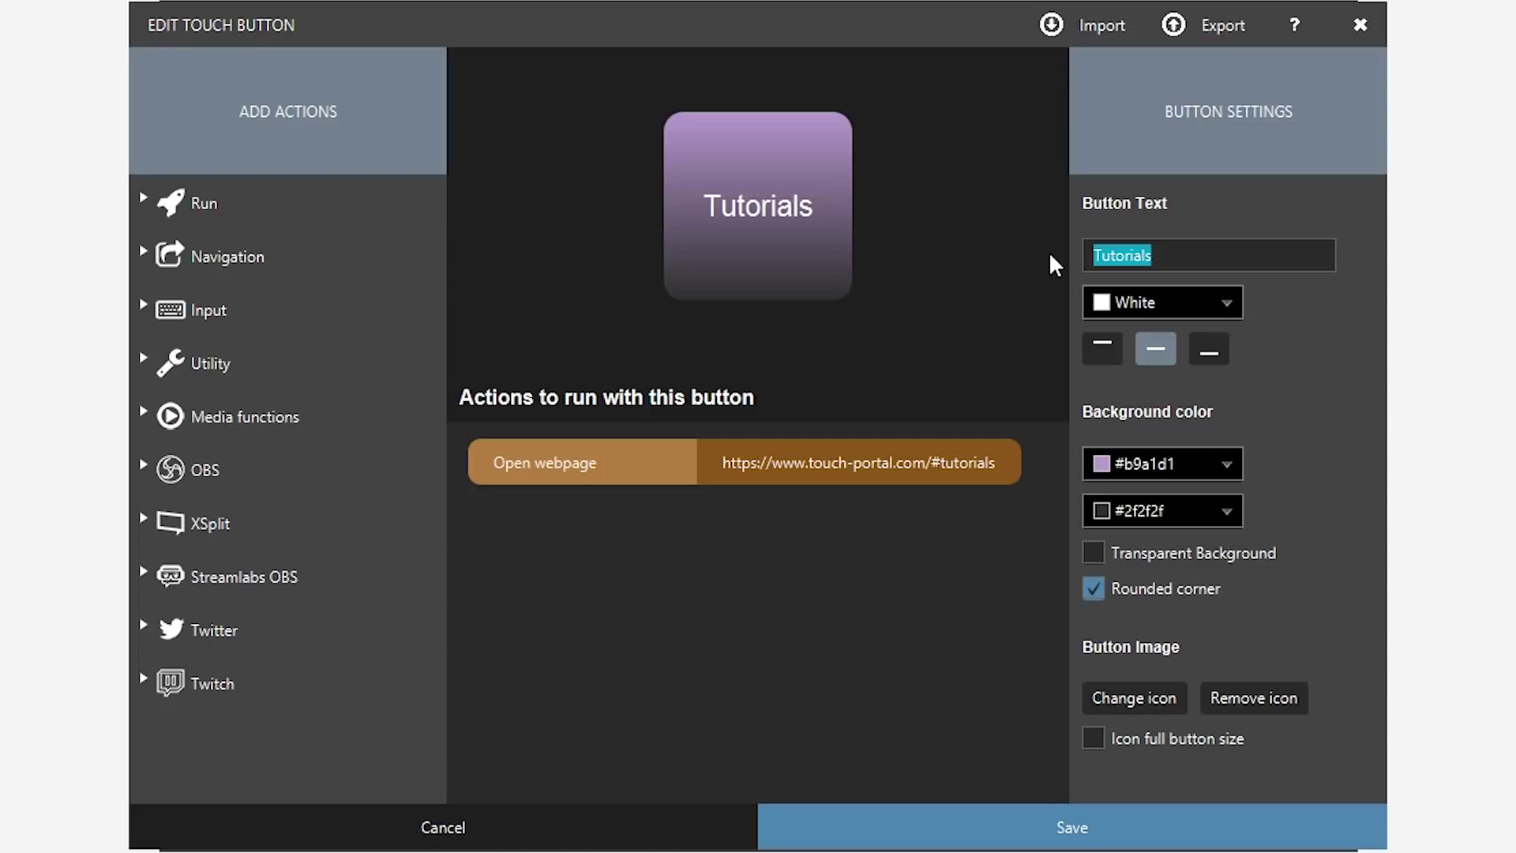
type("Second")
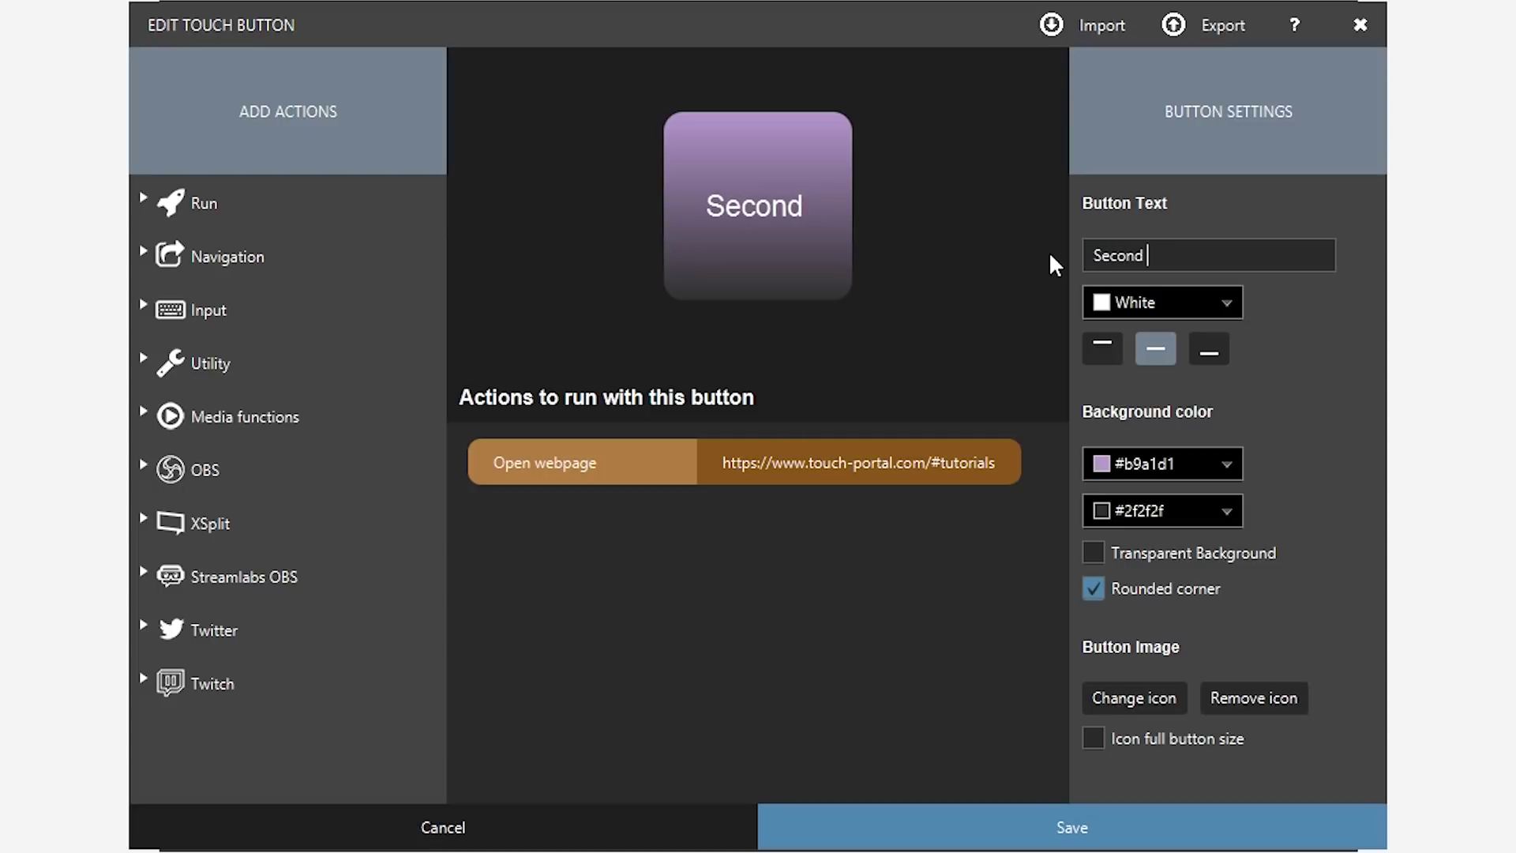
type(" button")
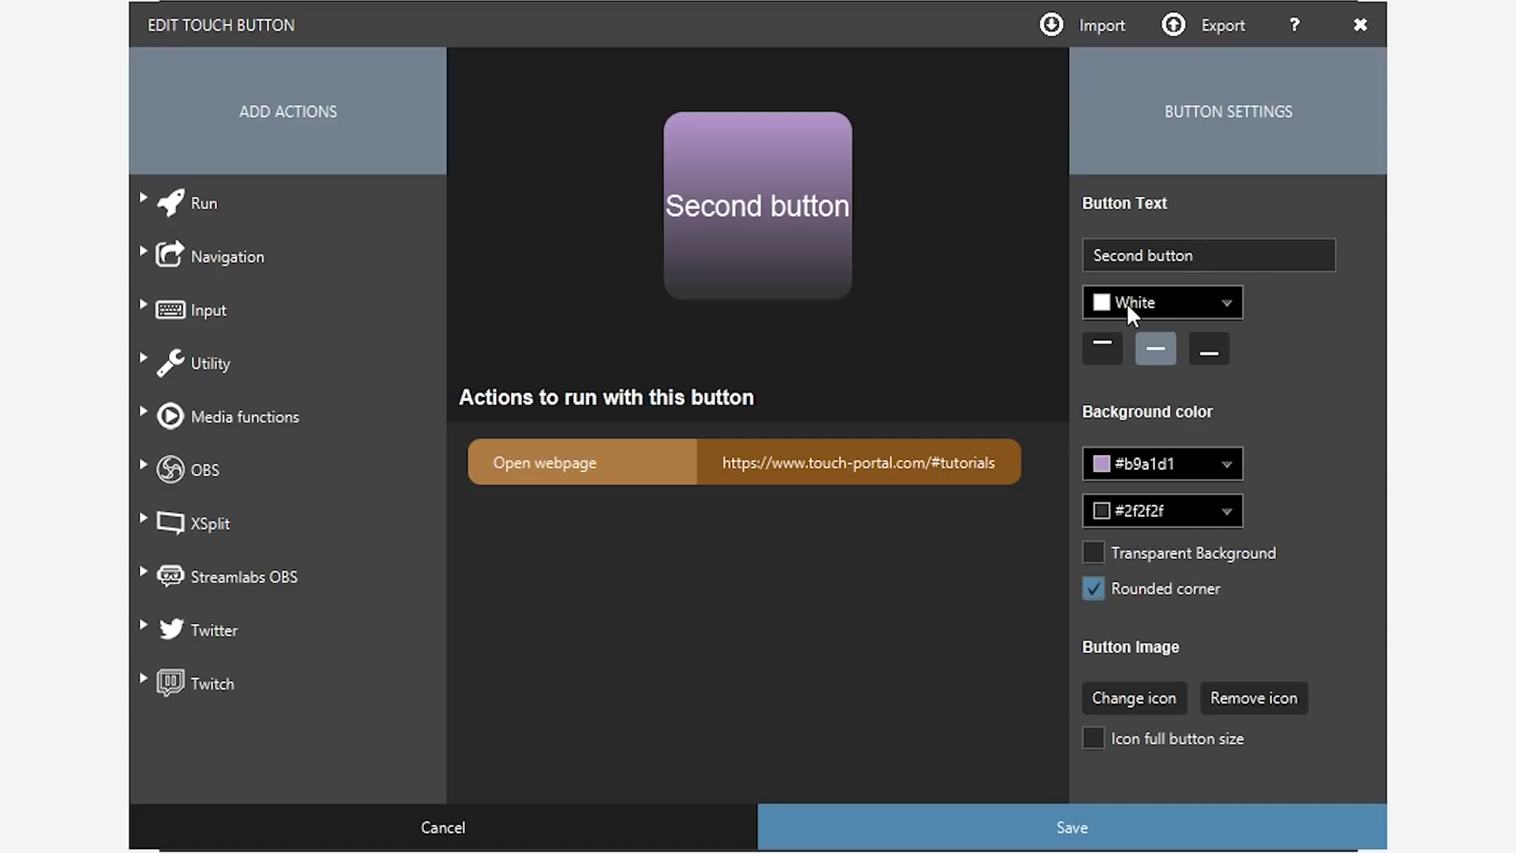
left_click(1107, 347)
left_click(1208, 349)
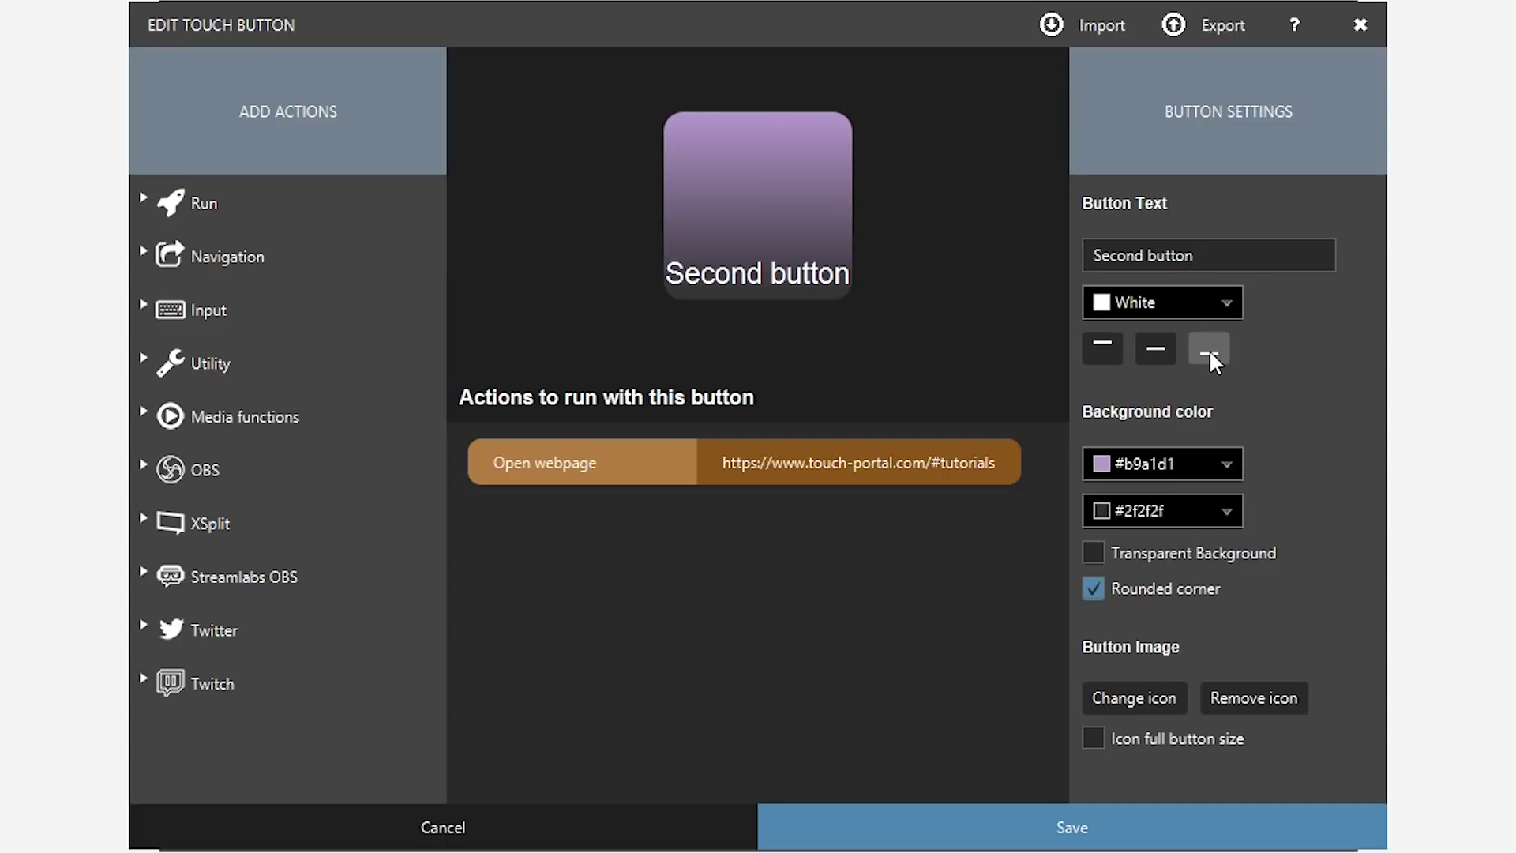
left_click(1154, 351)
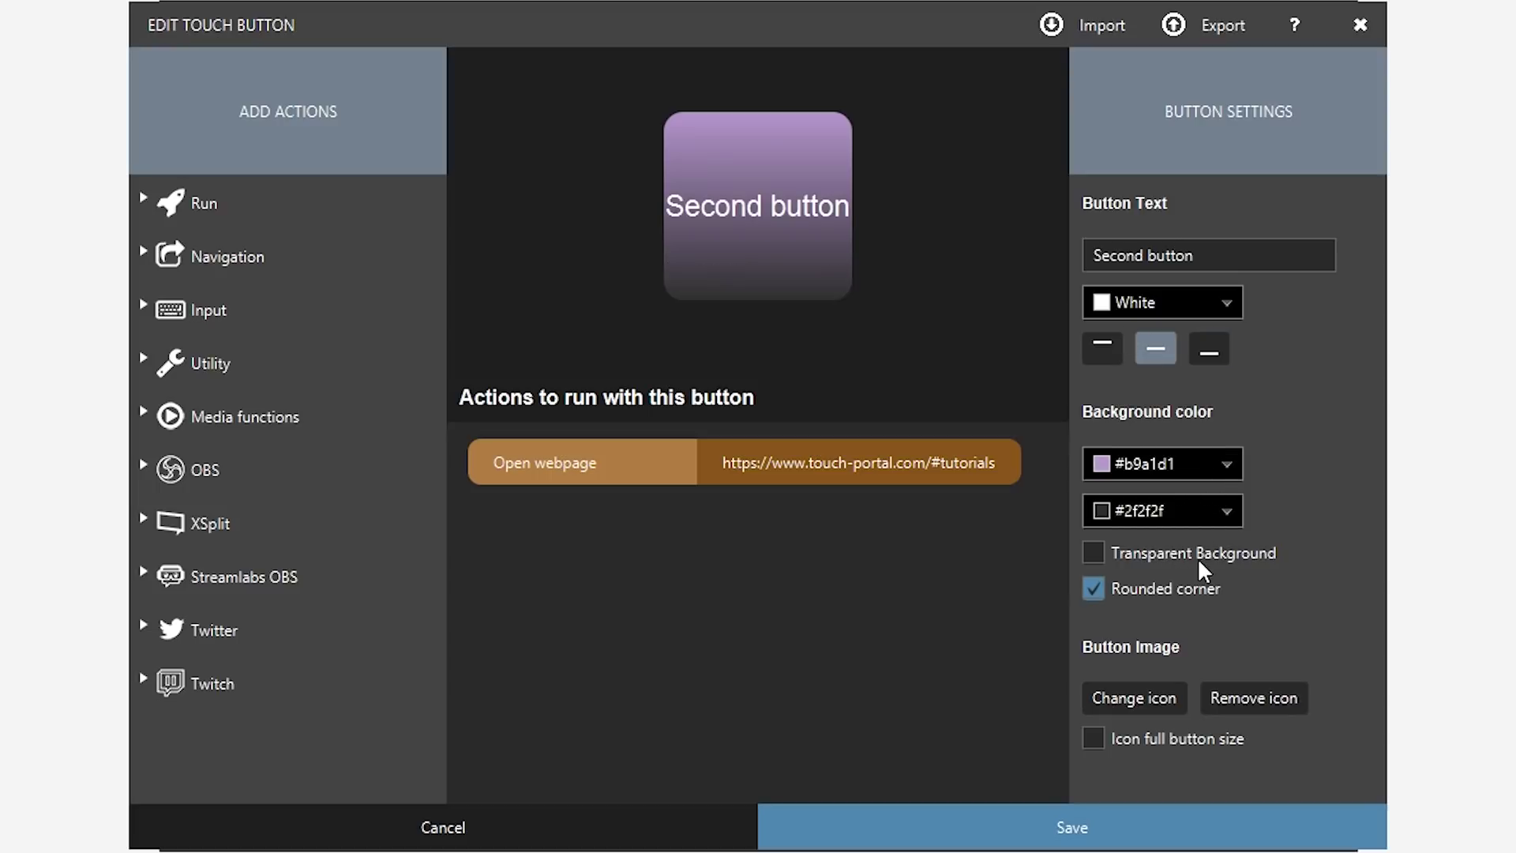
left_click(1094, 554)
left_click(1093, 555)
left_click(1094, 589)
left_click(1094, 589)
Browse the built-in icon packs for the Second button, closing the picker without choosing
left_click(1113, 698)
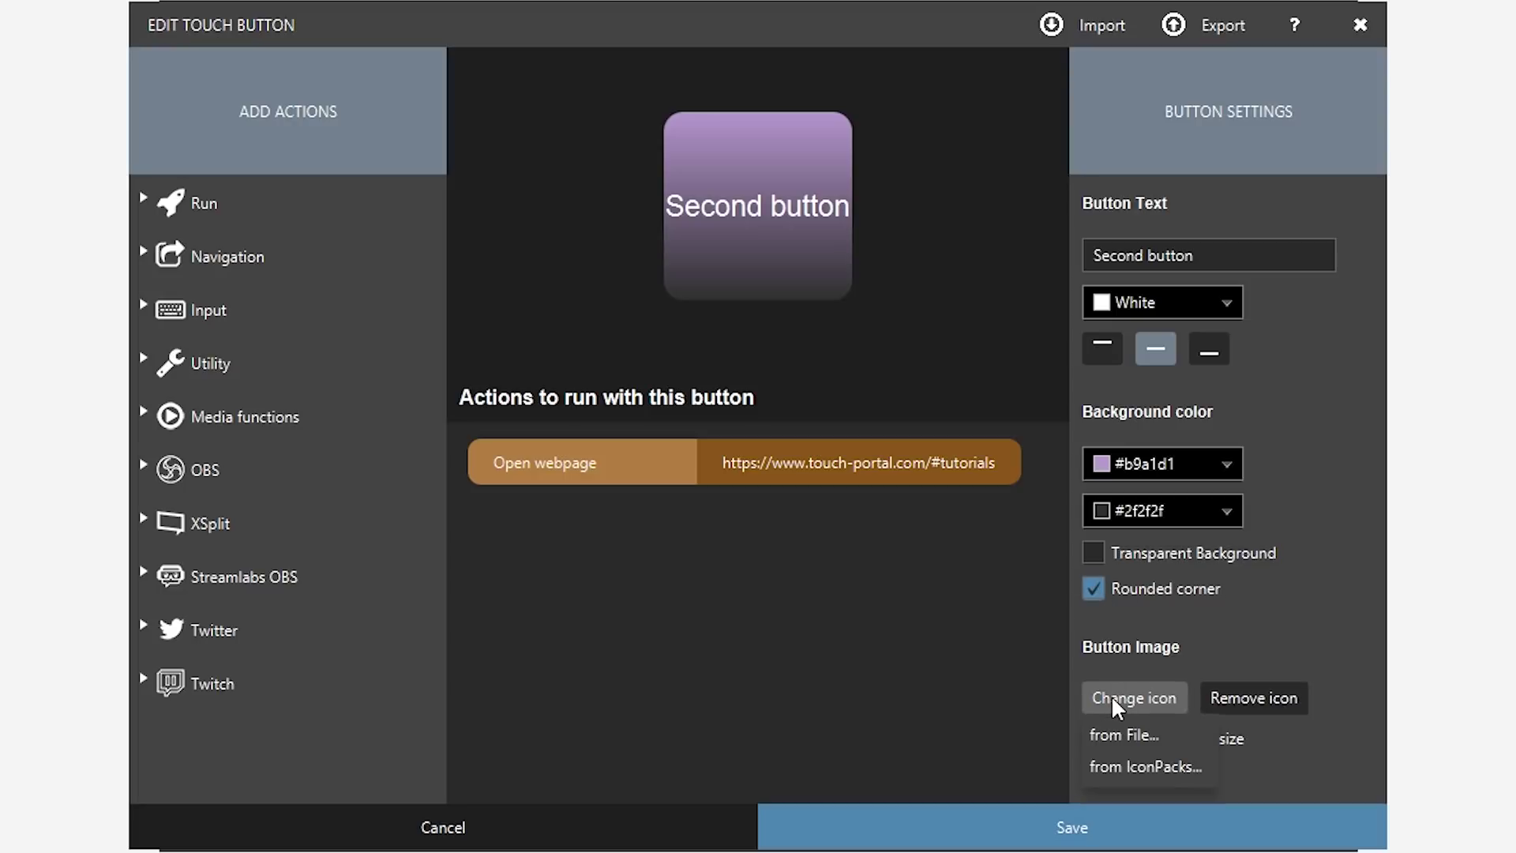
left_click(1102, 766)
scroll(794, 404, "down", 3)
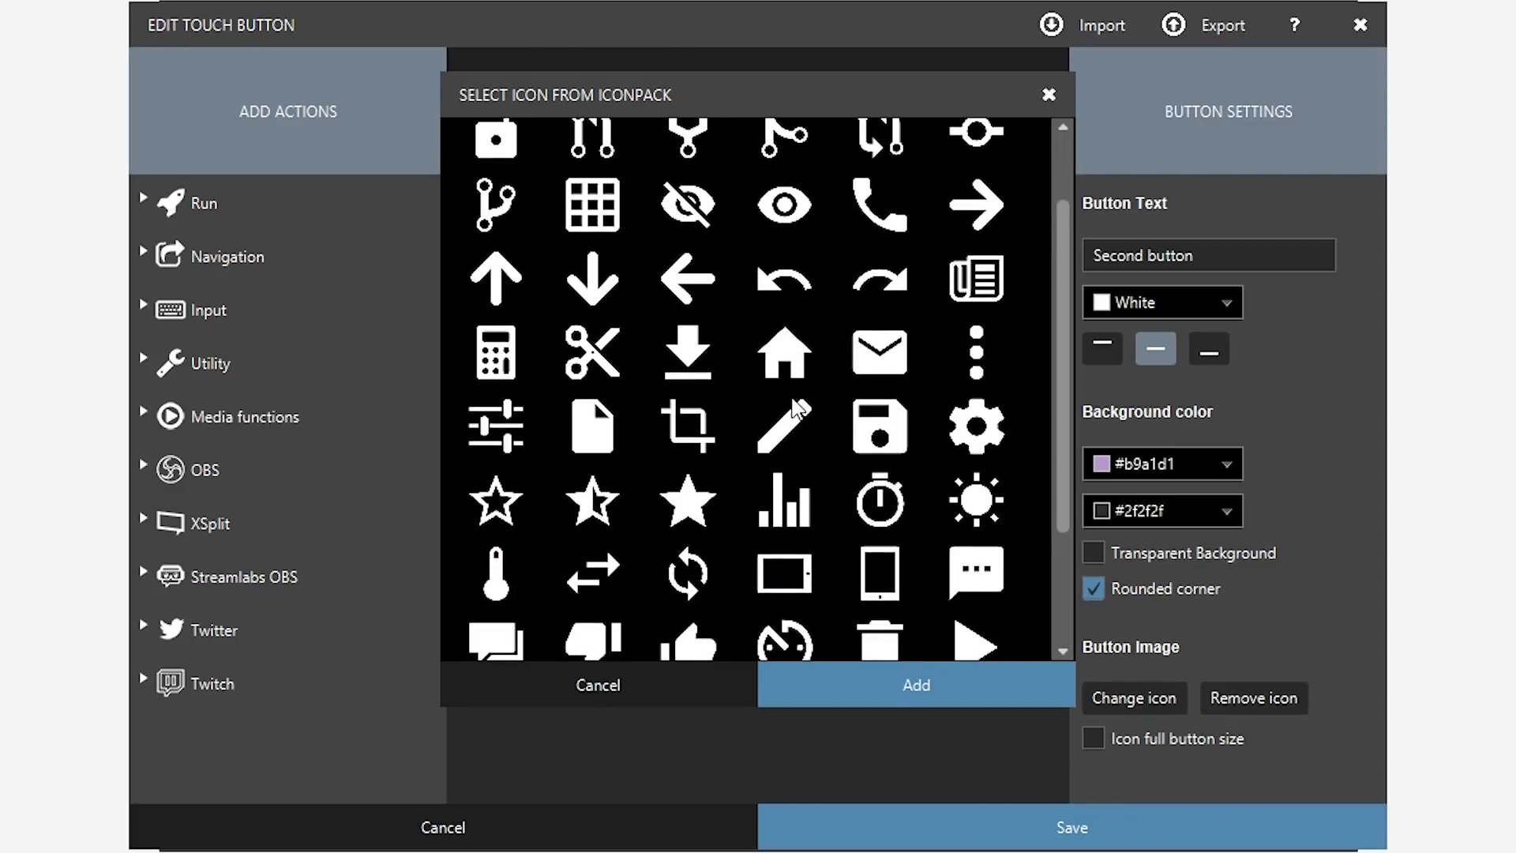
scroll(797, 409, "down", 1)
scroll(797, 409, "up", 3)
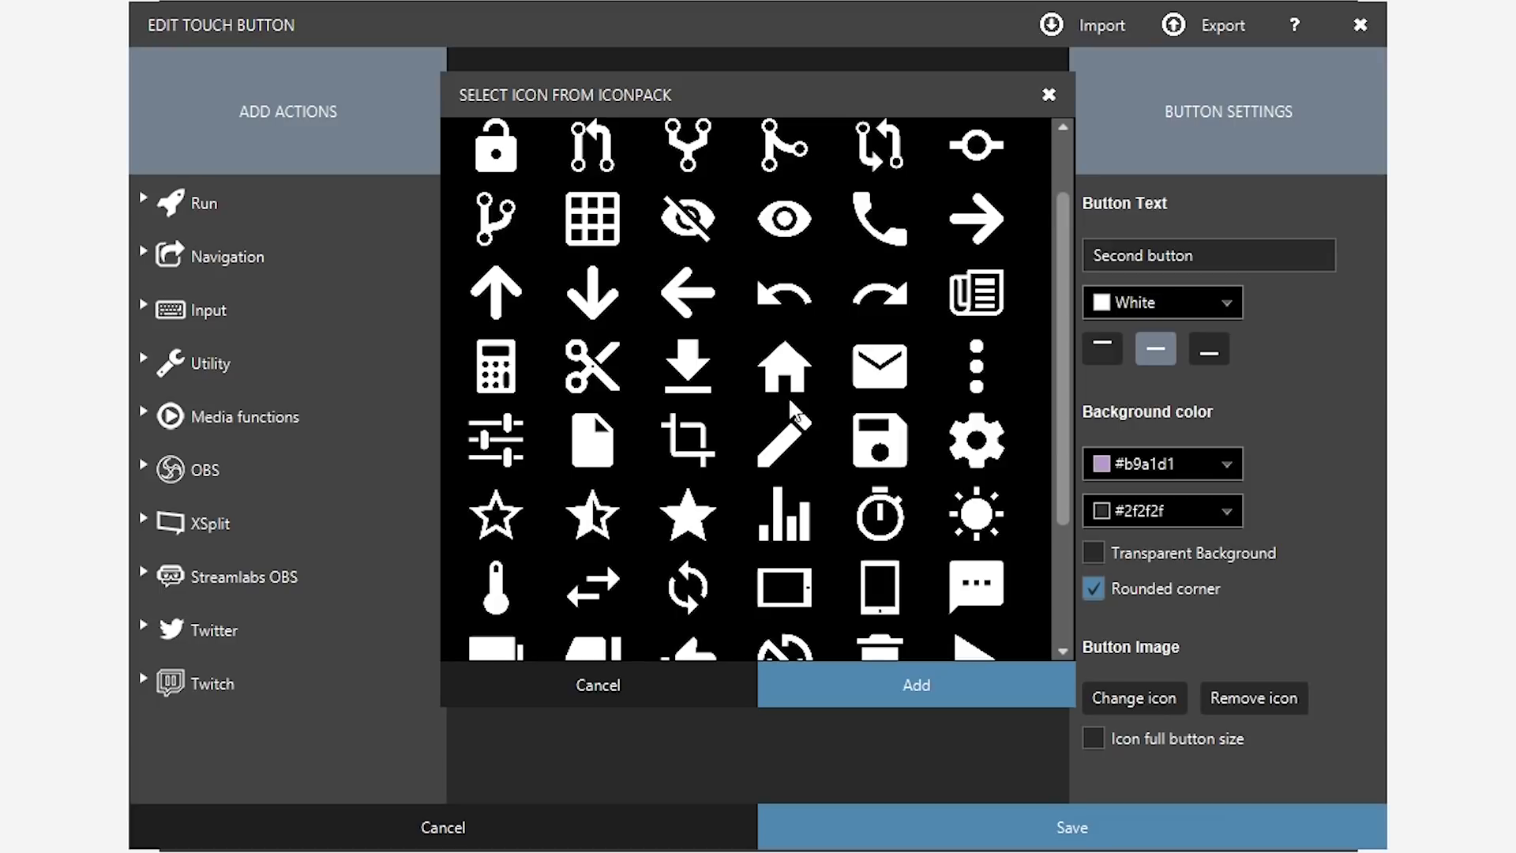
left_click(598, 699)
Set the icon from file using the 112-pixel PNG in Pictures\Emotes\PogChamp
left_click(1143, 700)
left_click(1085, 734)
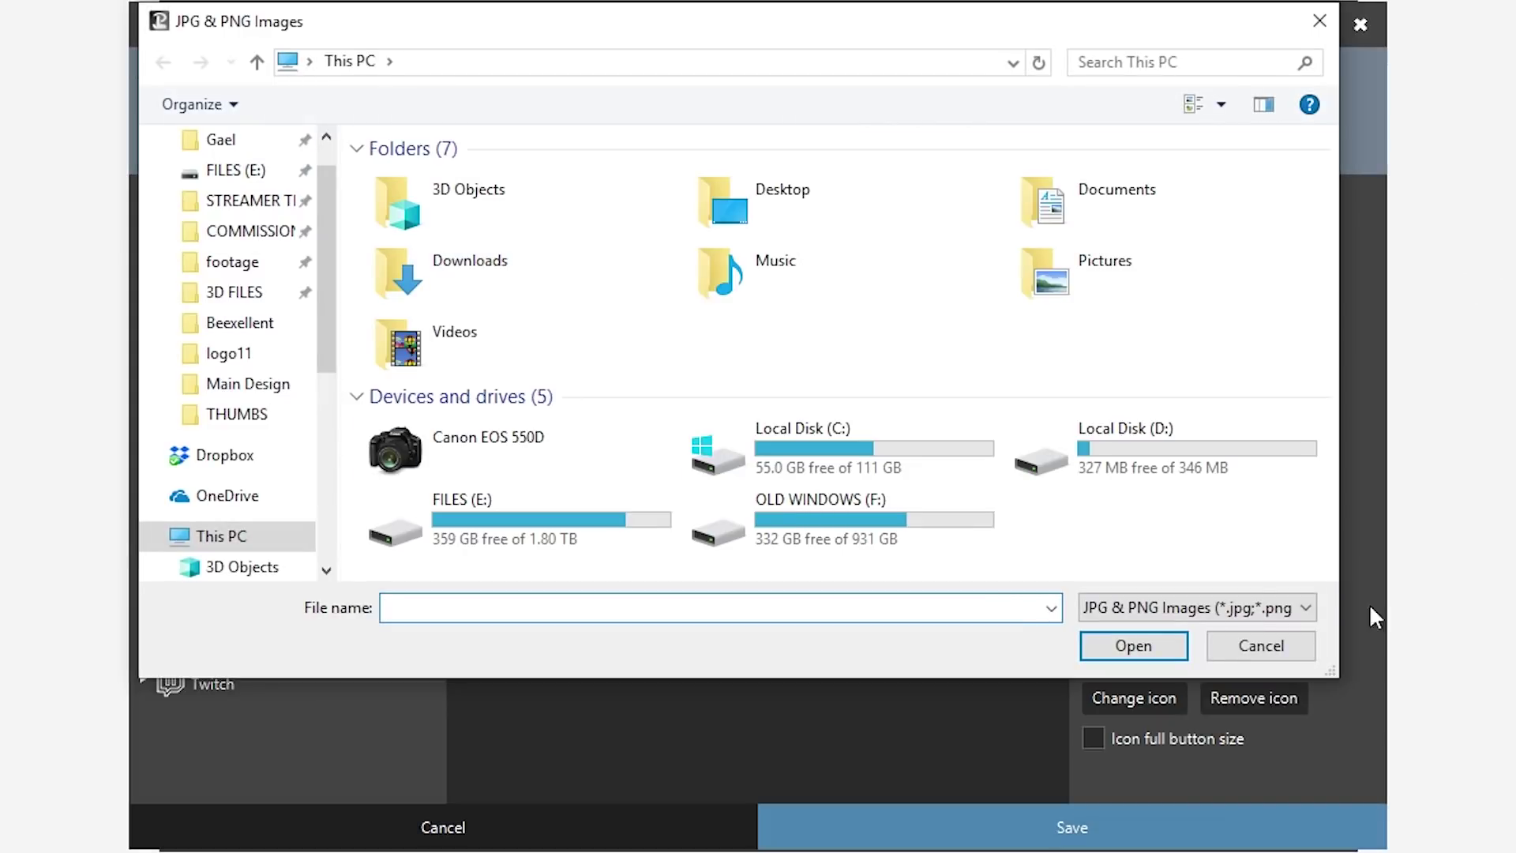
scroll(249, 322, "up", 2)
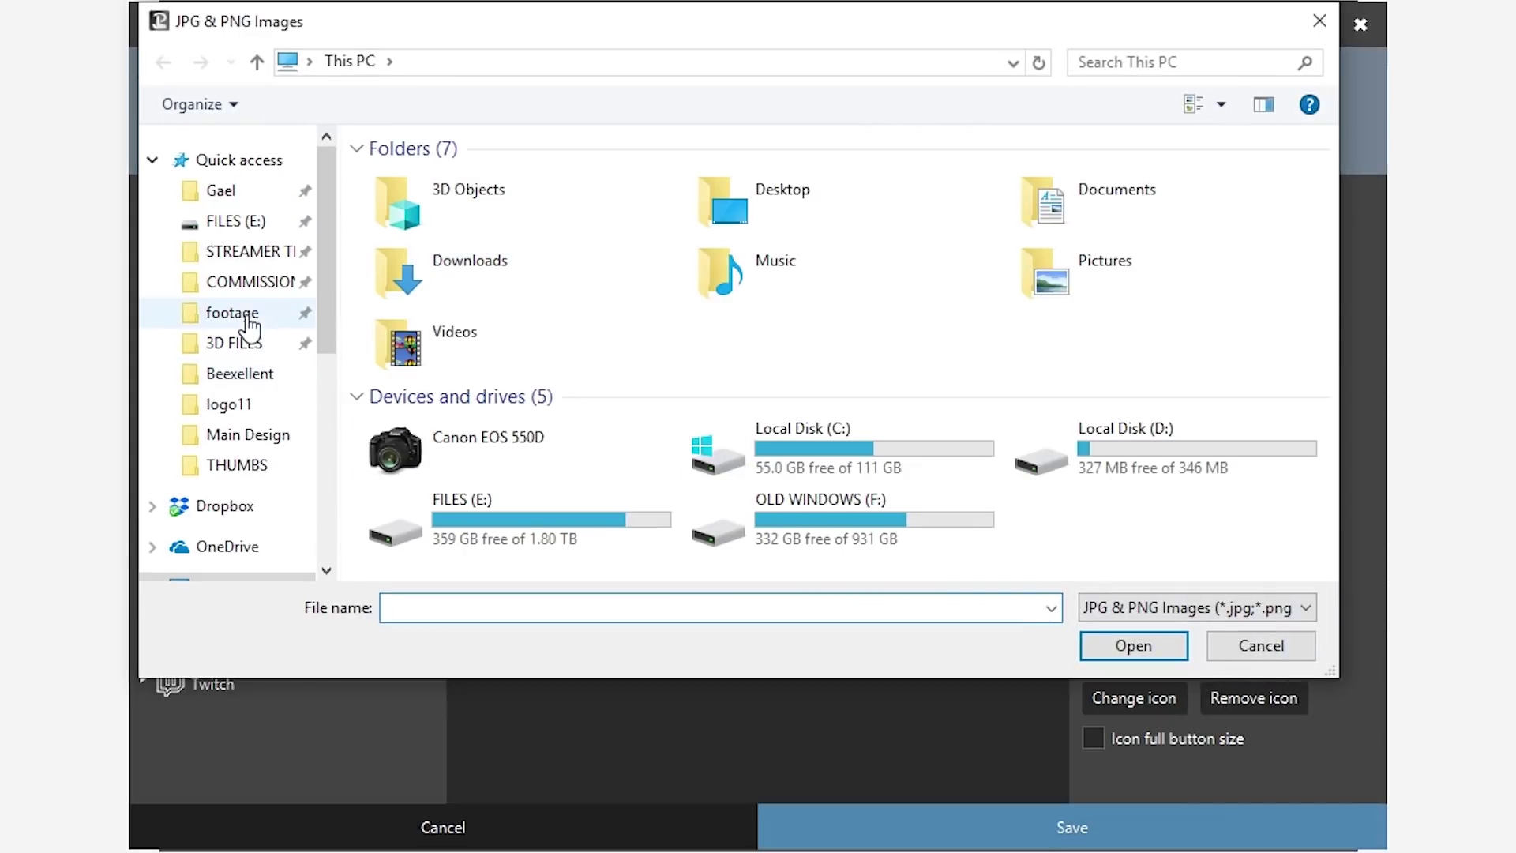
left_click(217, 191)
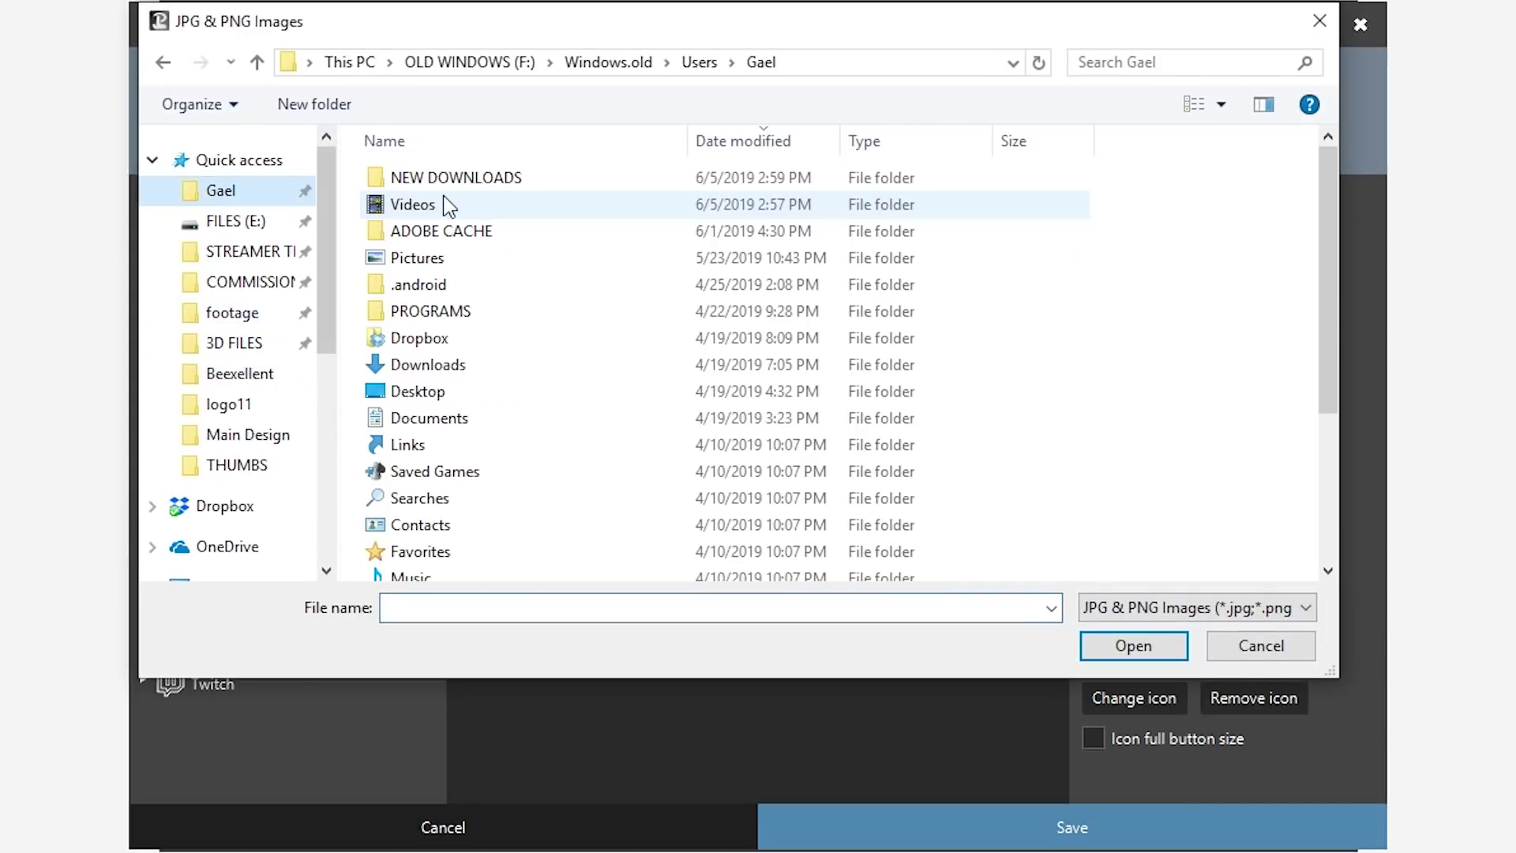
double_click(427, 265)
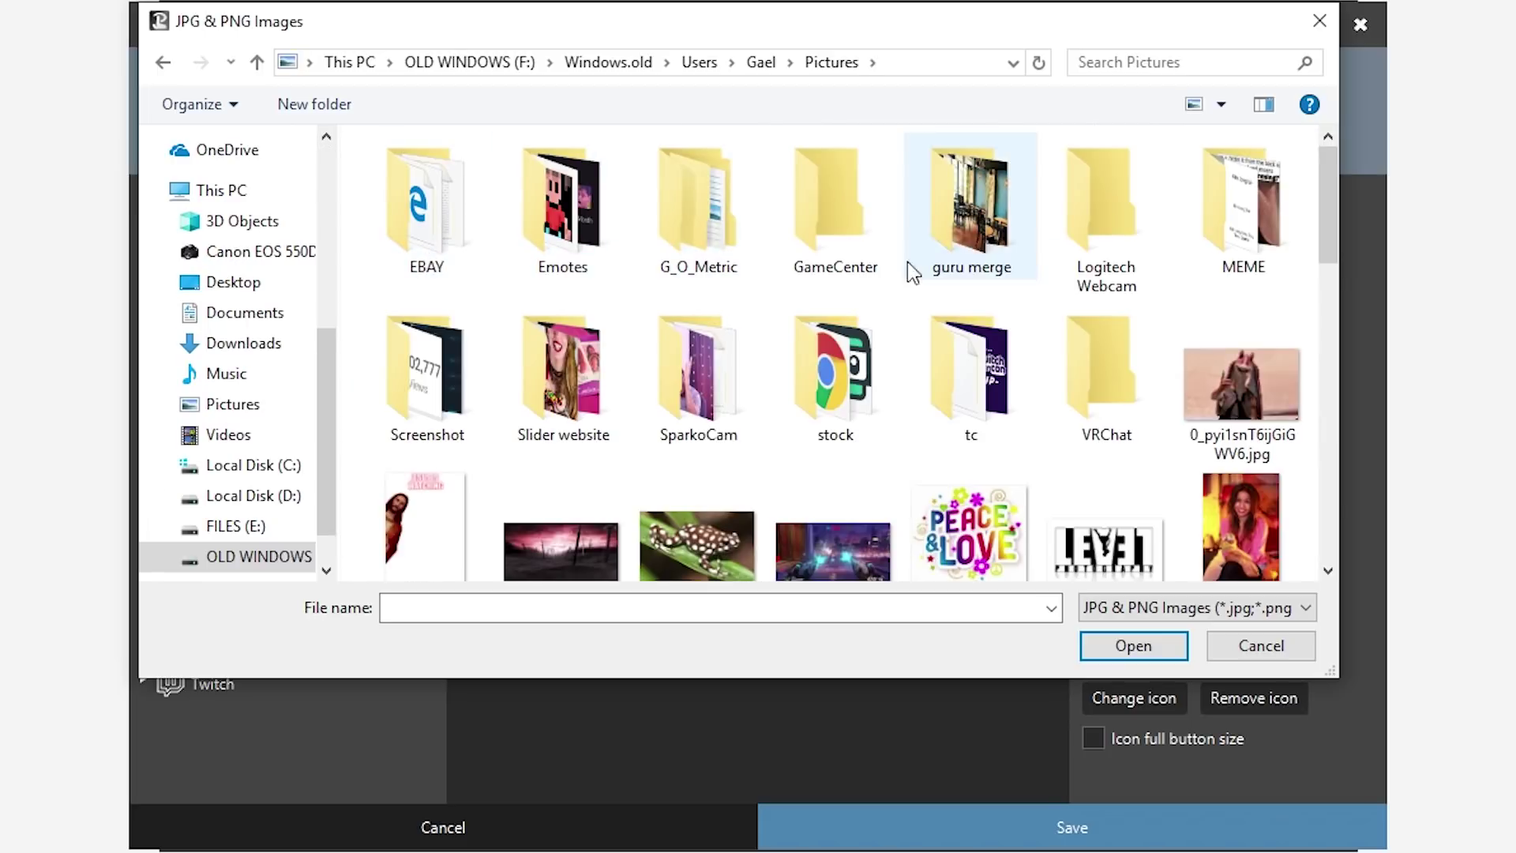
double_click(556, 217)
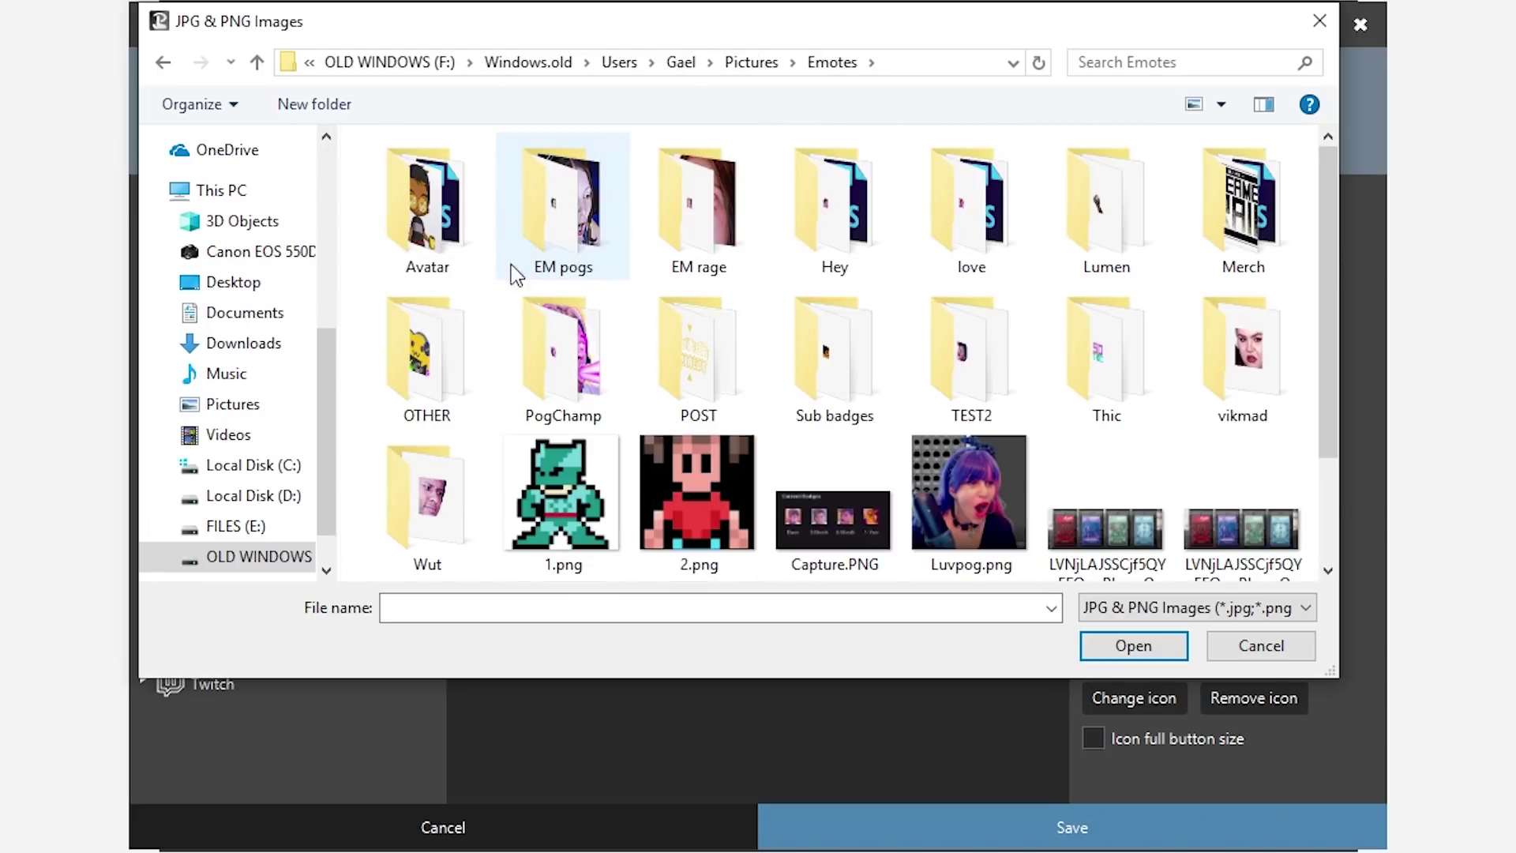
double_click(509, 417)
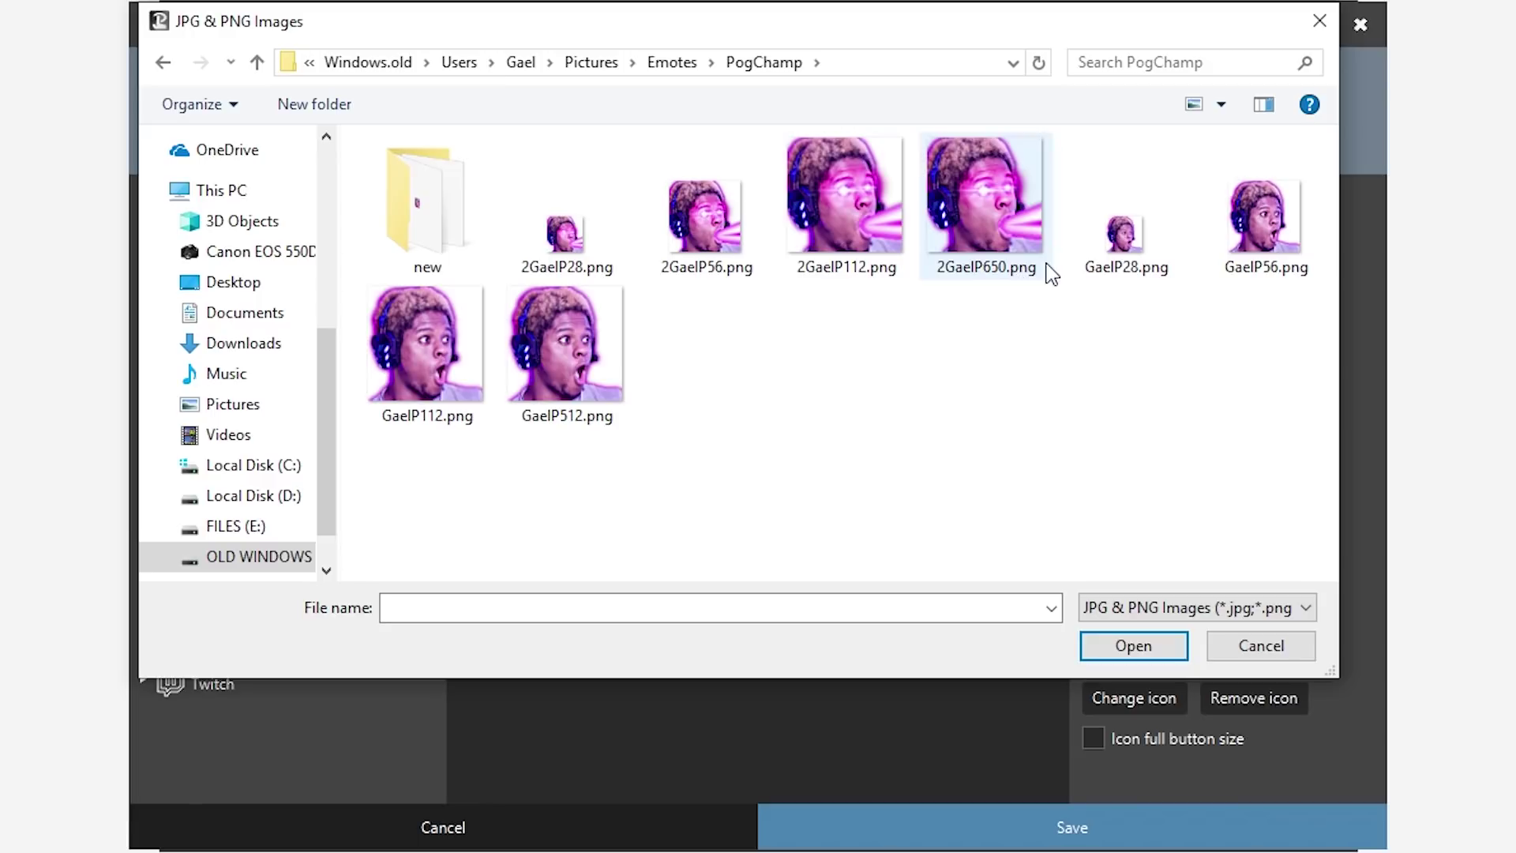
double_click(446, 377)
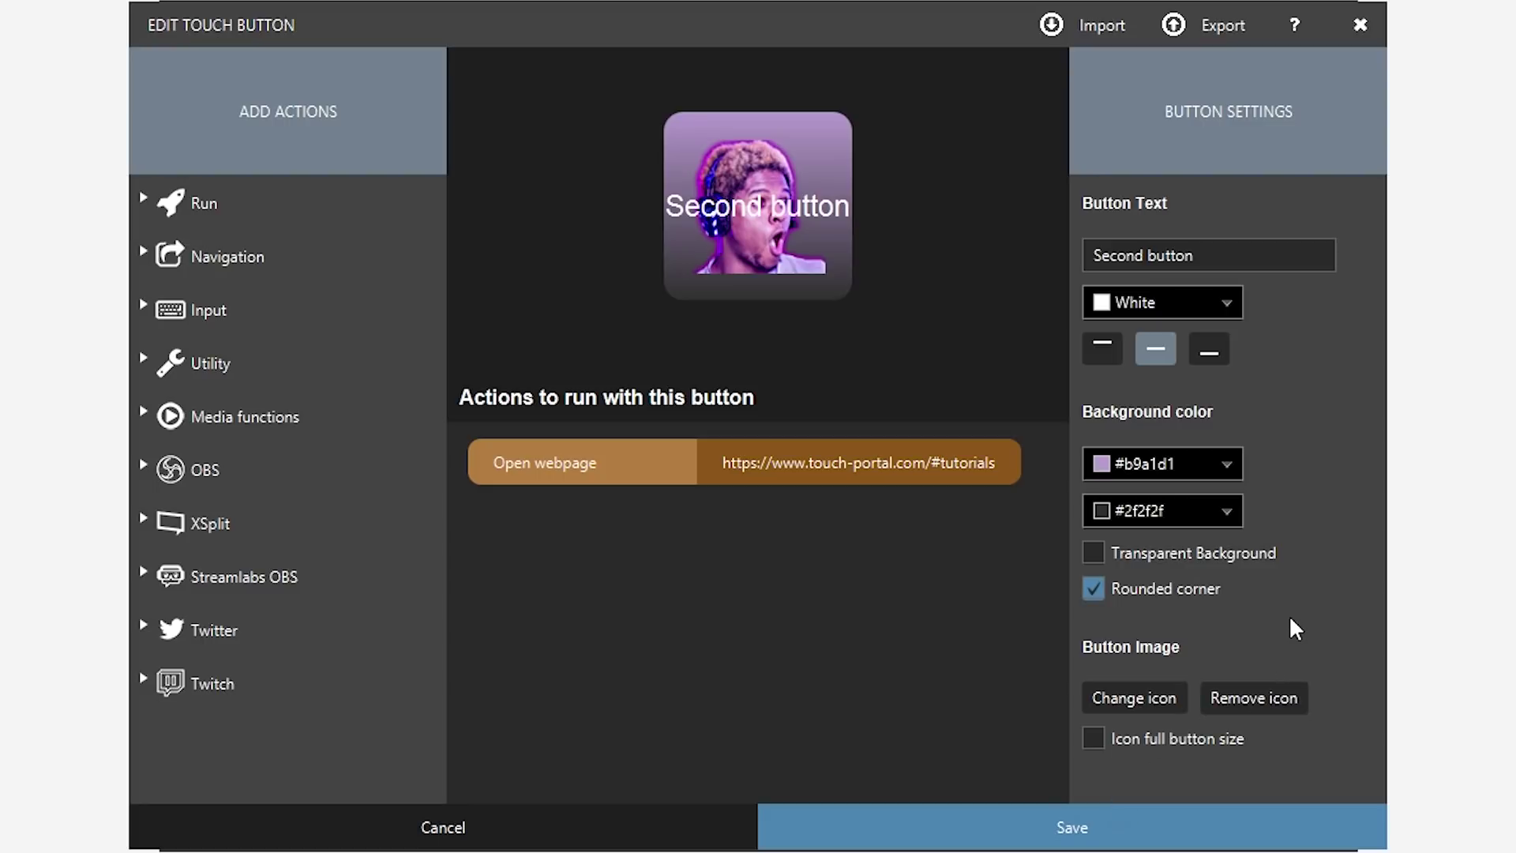
Turn on Icon full button size so the PogChamp emote fills the Second button
left_click(1095, 740)
left_click(1096, 741)
left_click(1094, 740)
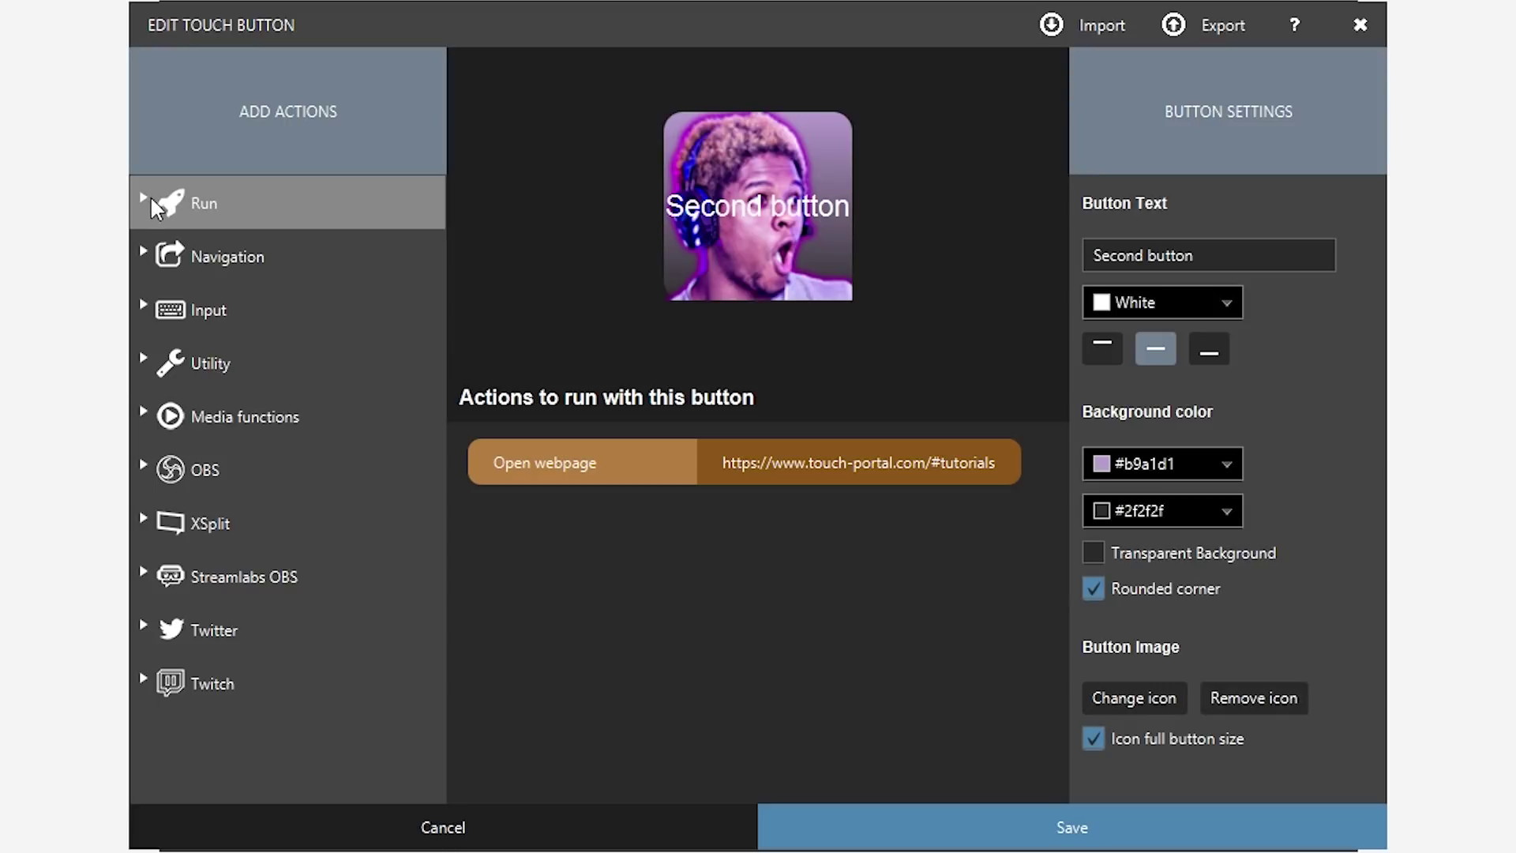
Expand Media functions and start a Play Audio action, nudging its dialog upward
left_click(142, 410)
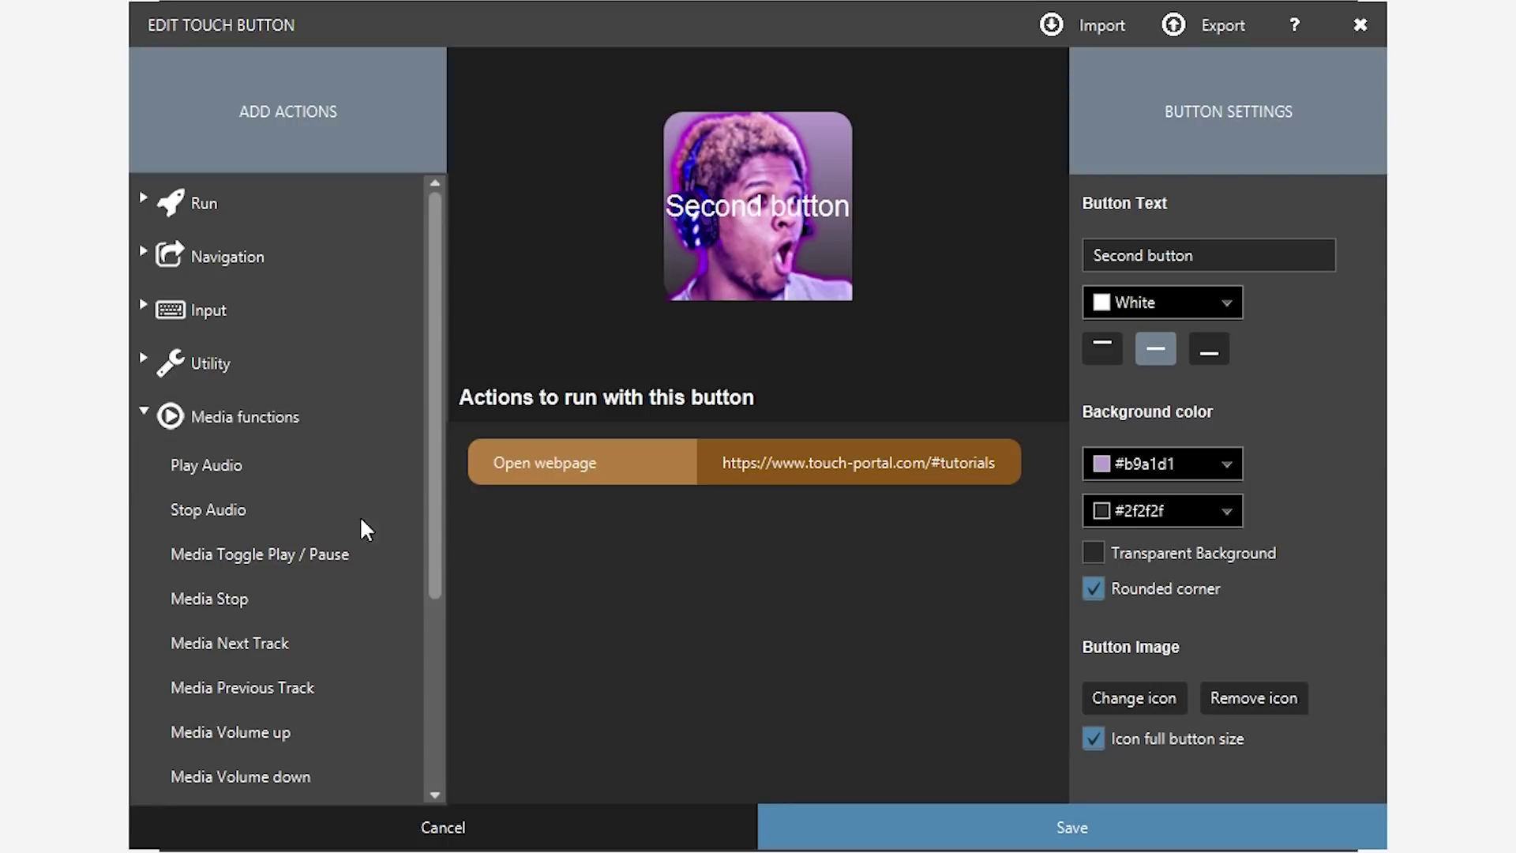
left_click(193, 474)
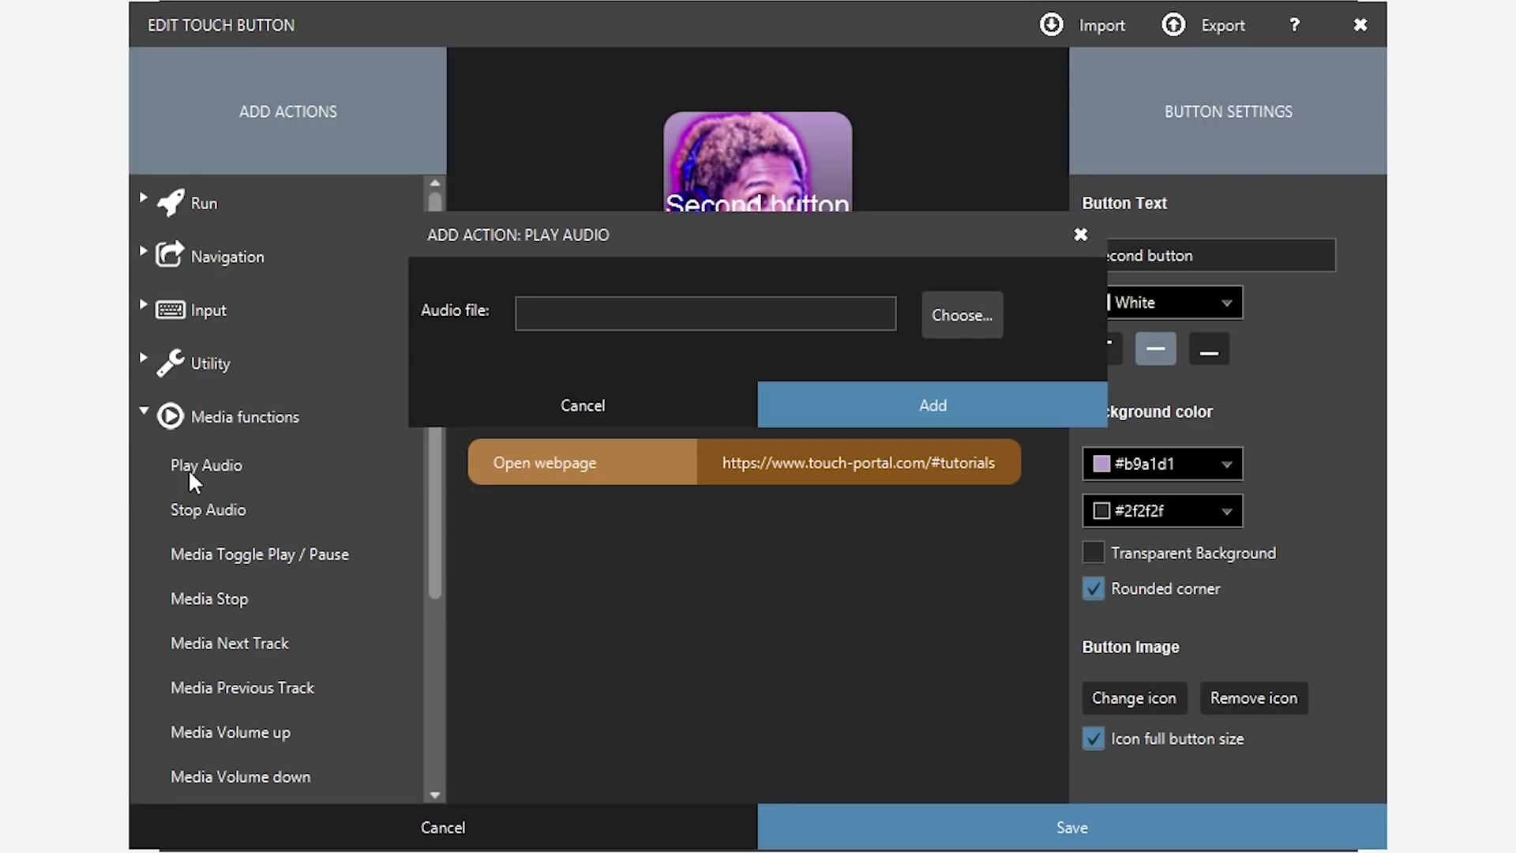
left_click_drag(623, 237, 633, 204)
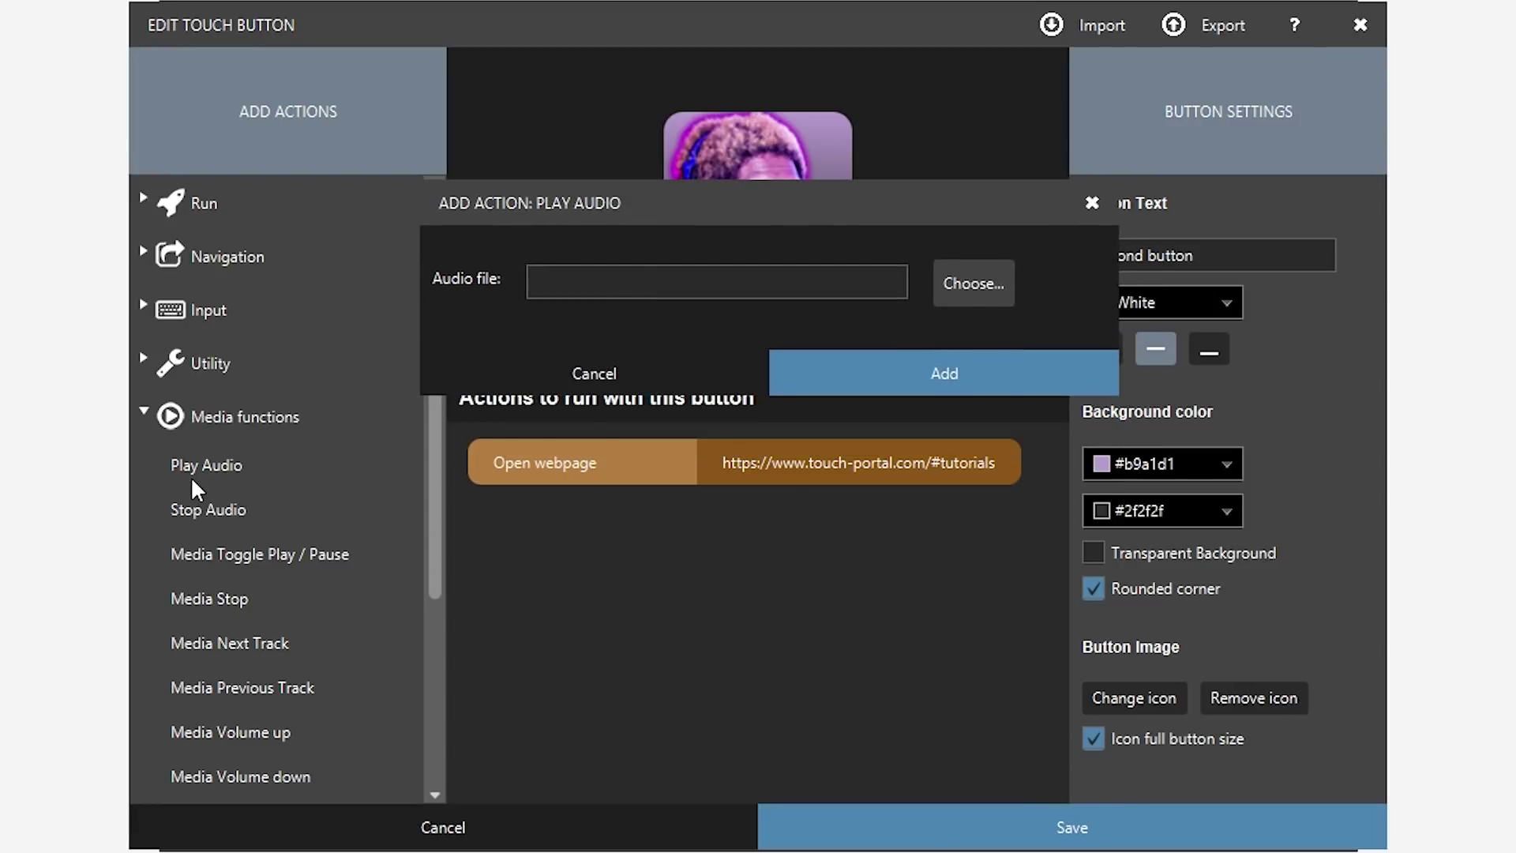
Cancel the Play Audio action, preview portrait then return to landscape, and open Settings
left_click(551, 367)
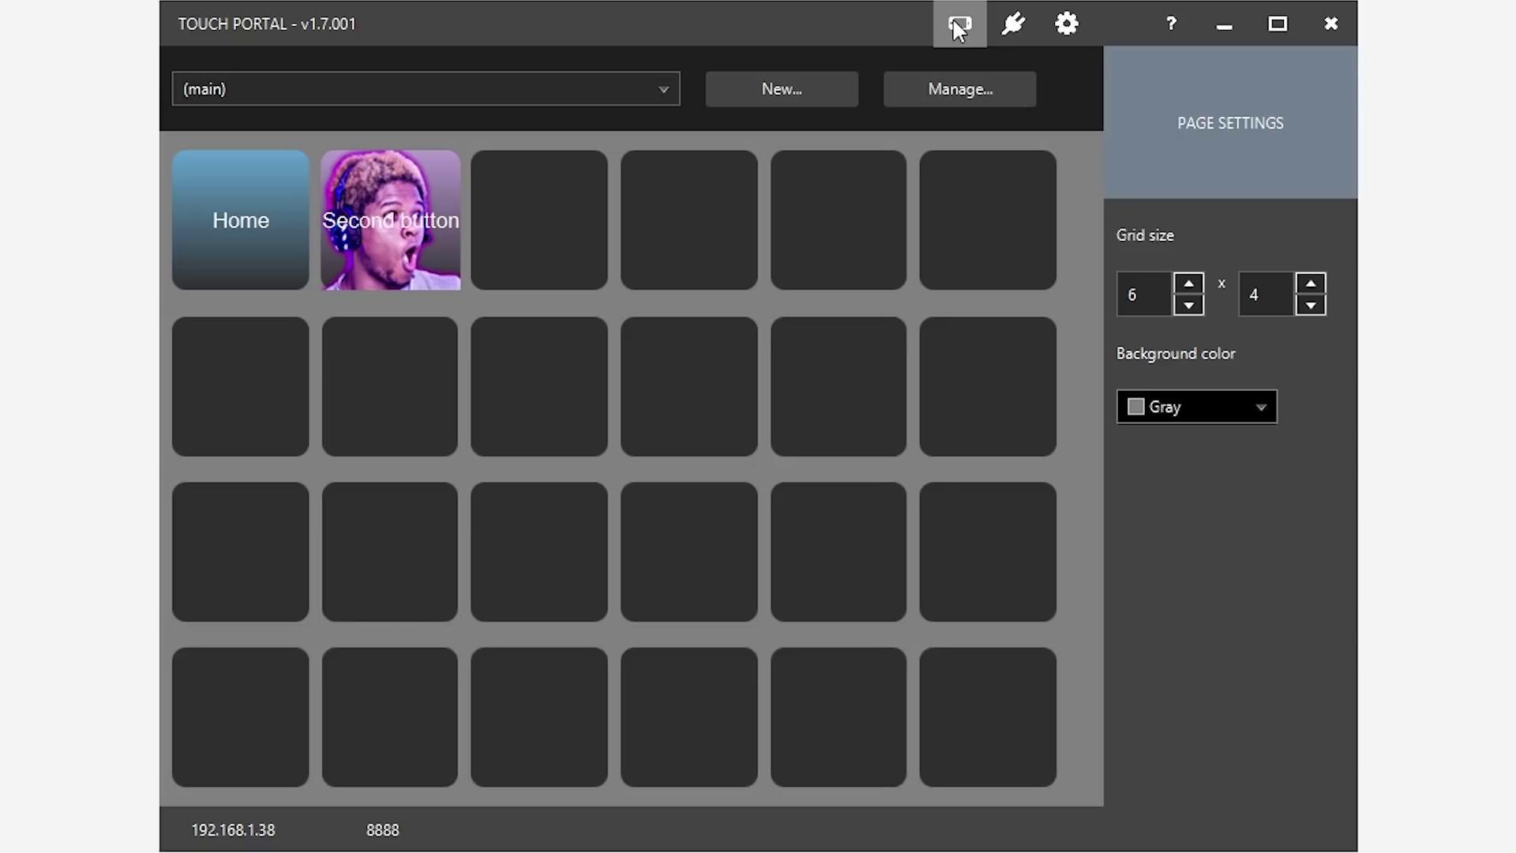
left_click(955, 26)
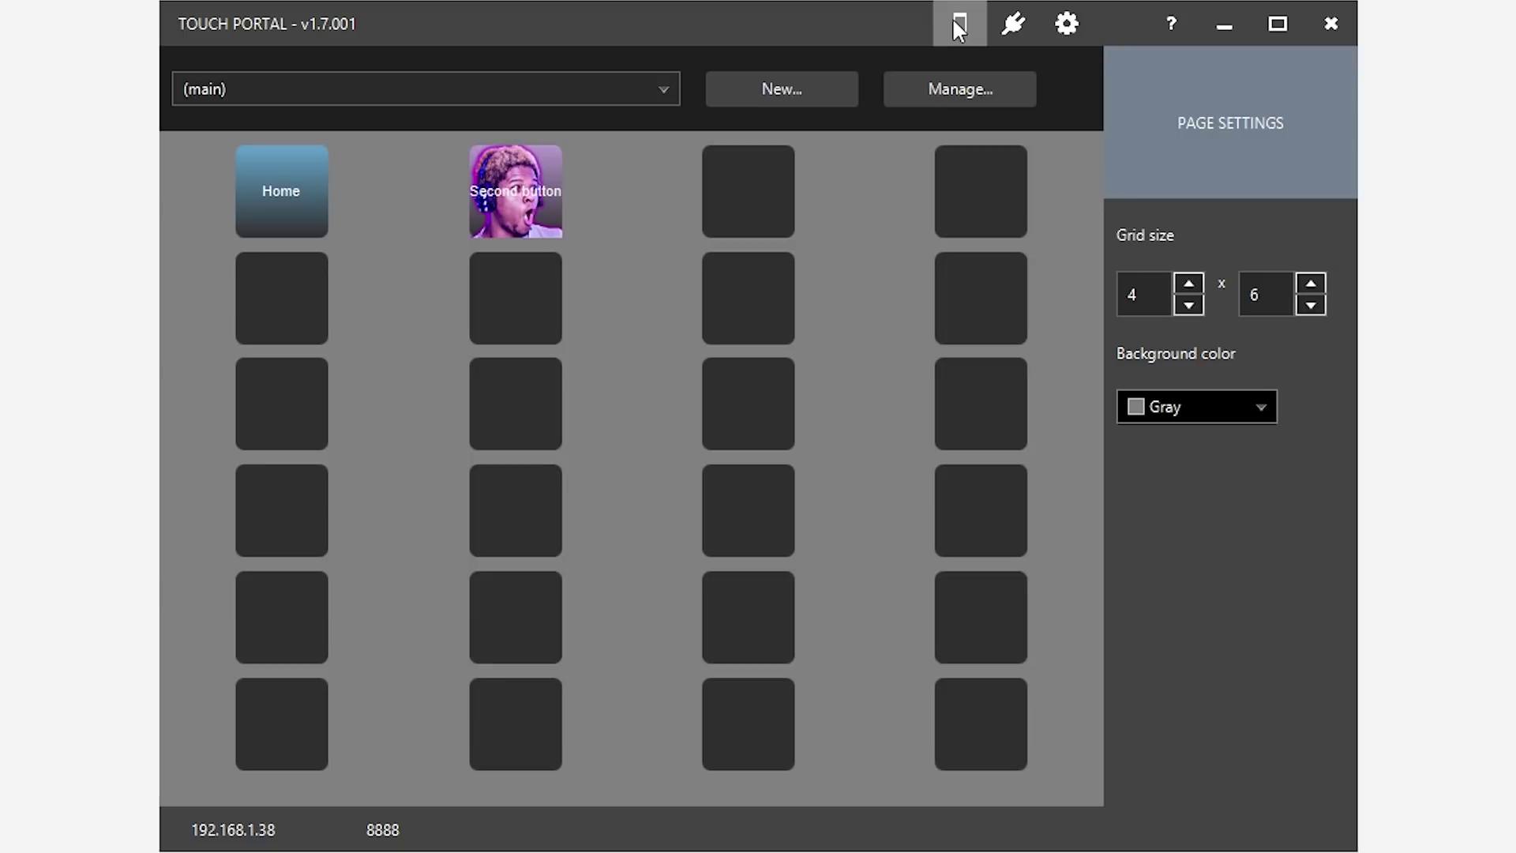
left_click(954, 23)
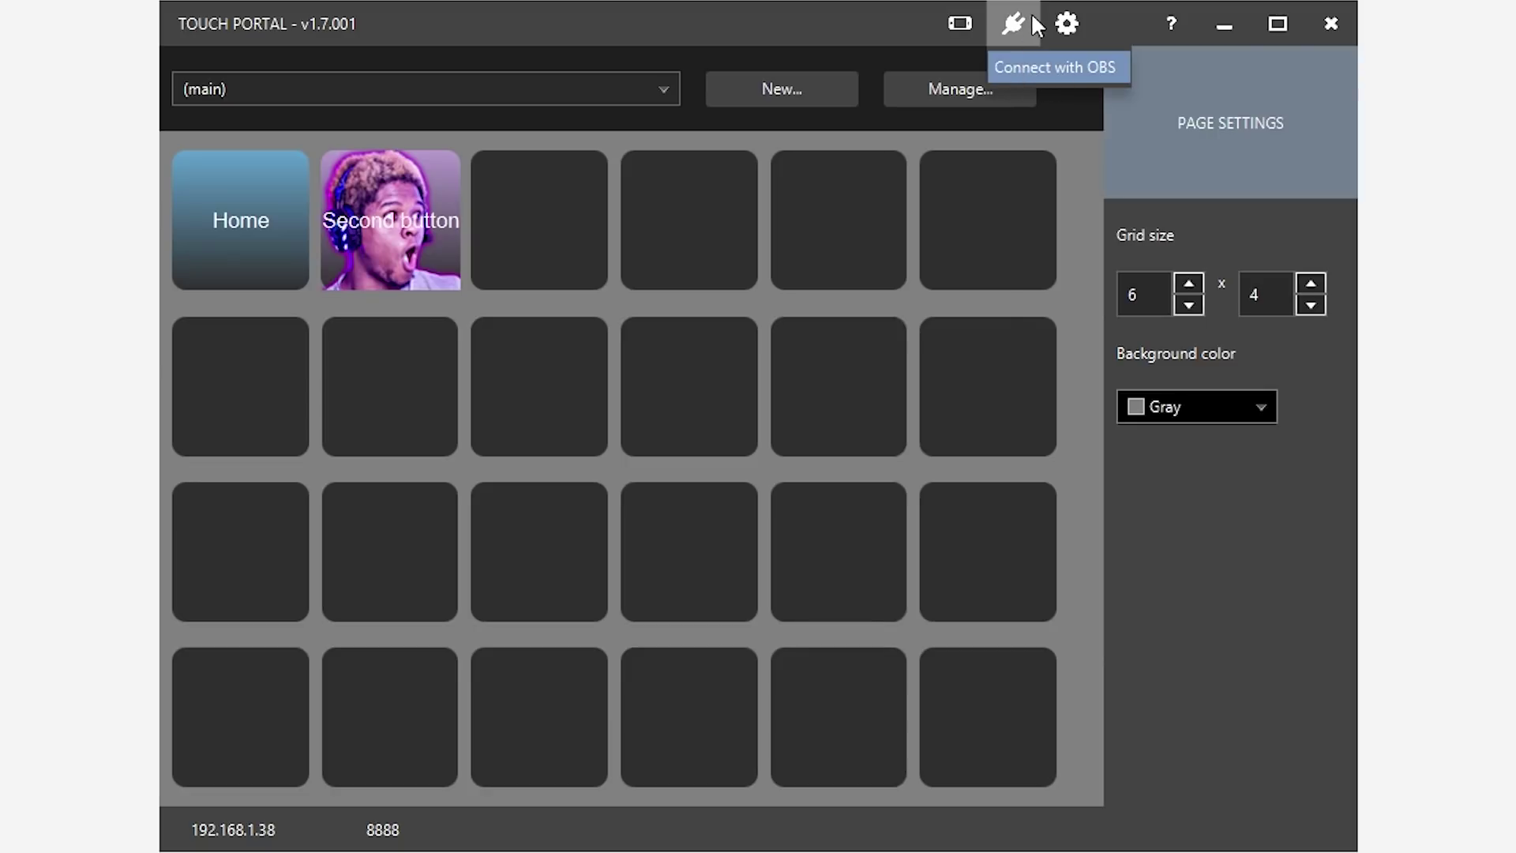
left_click(1065, 24)
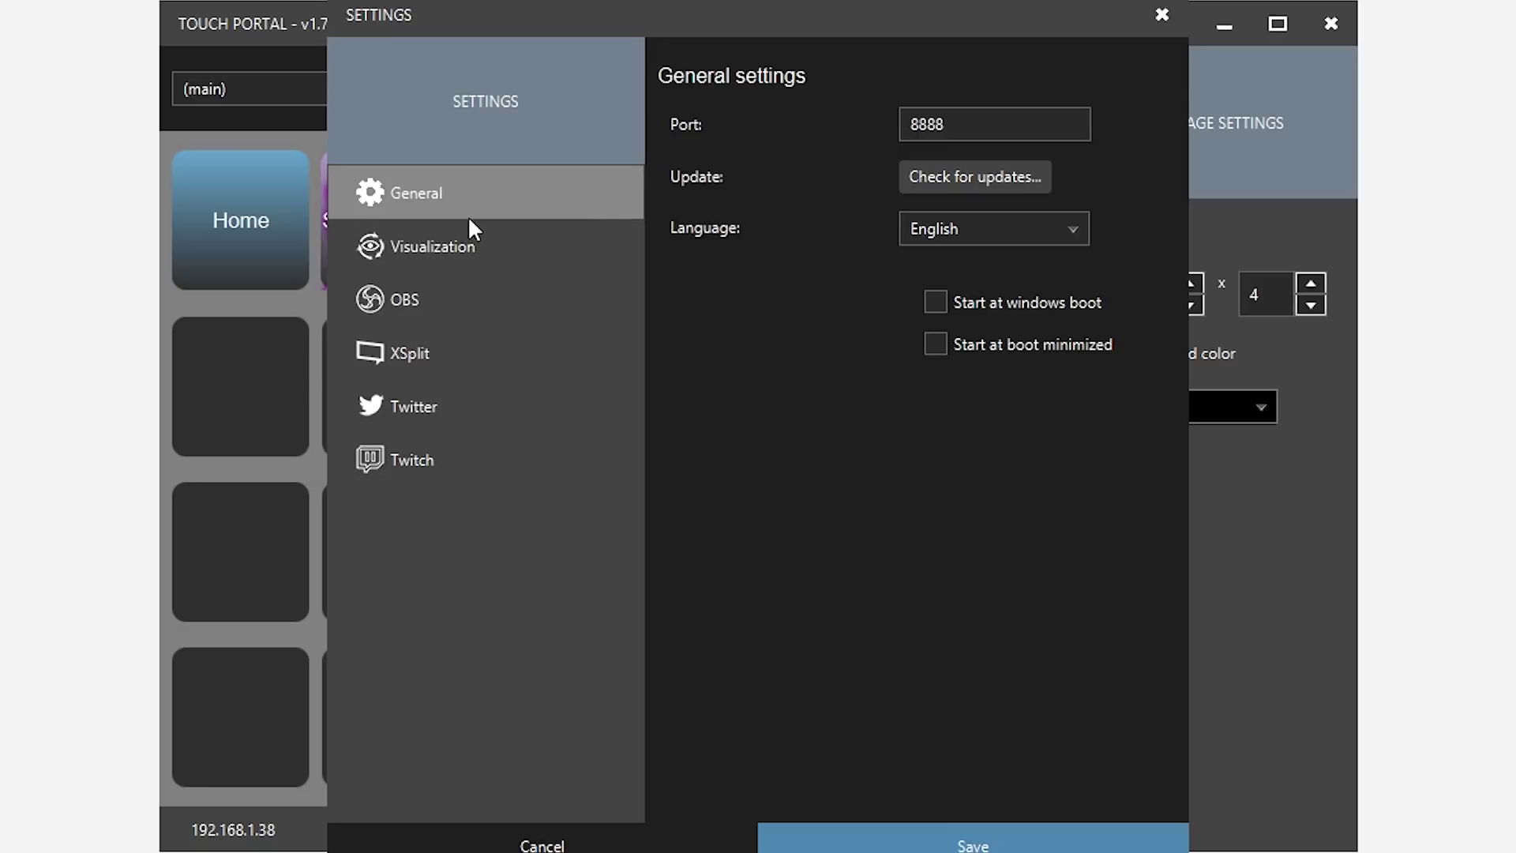
Look through the Visualization, OBS, XSplit and Twitter settings, ending on Twitch Settings
left_click(500, 254)
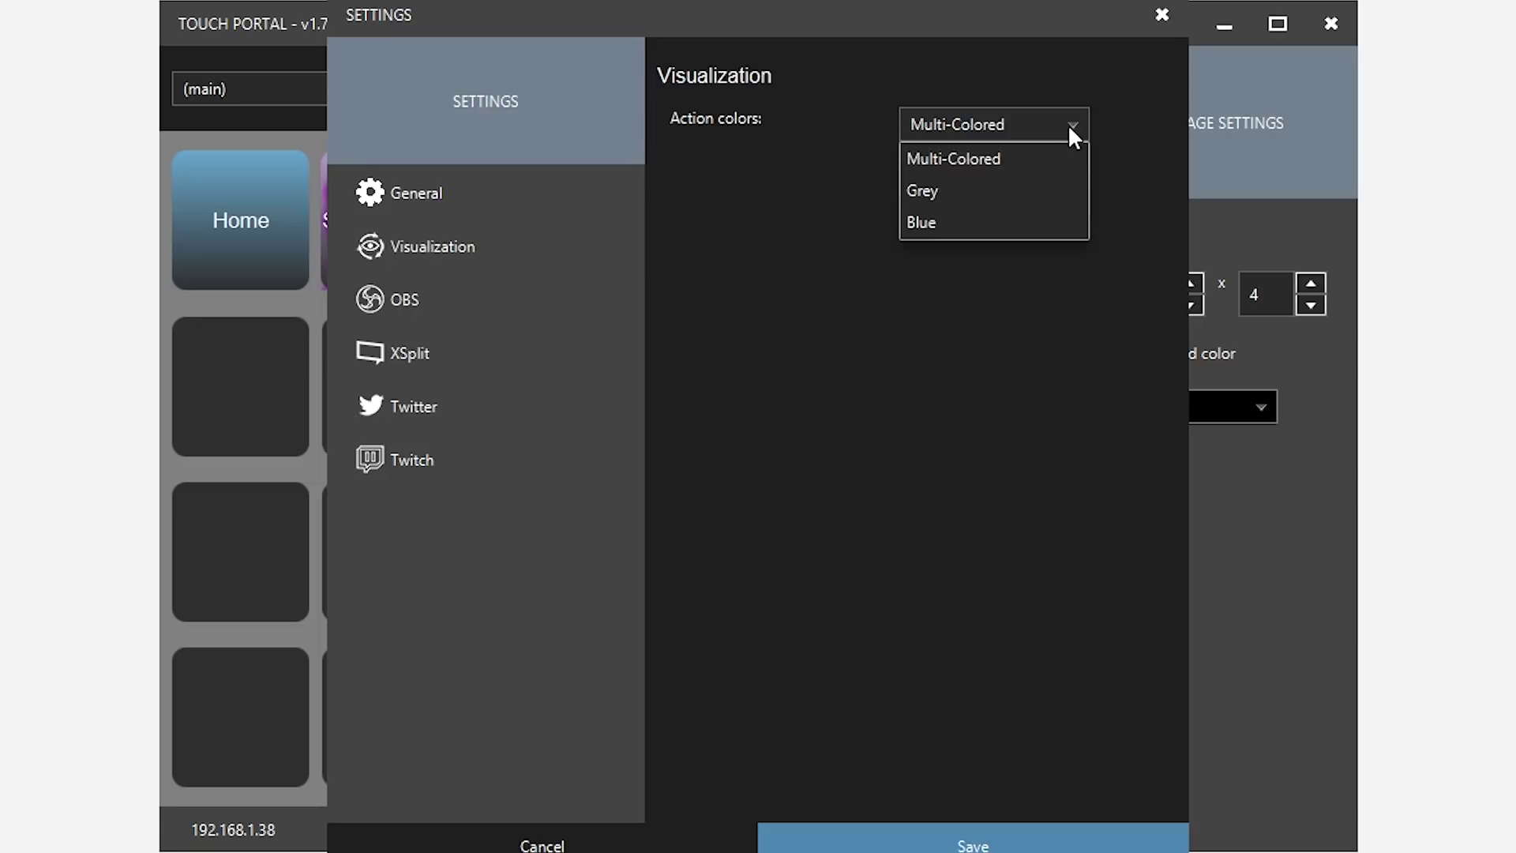
left_click(401, 301)
left_click(415, 355)
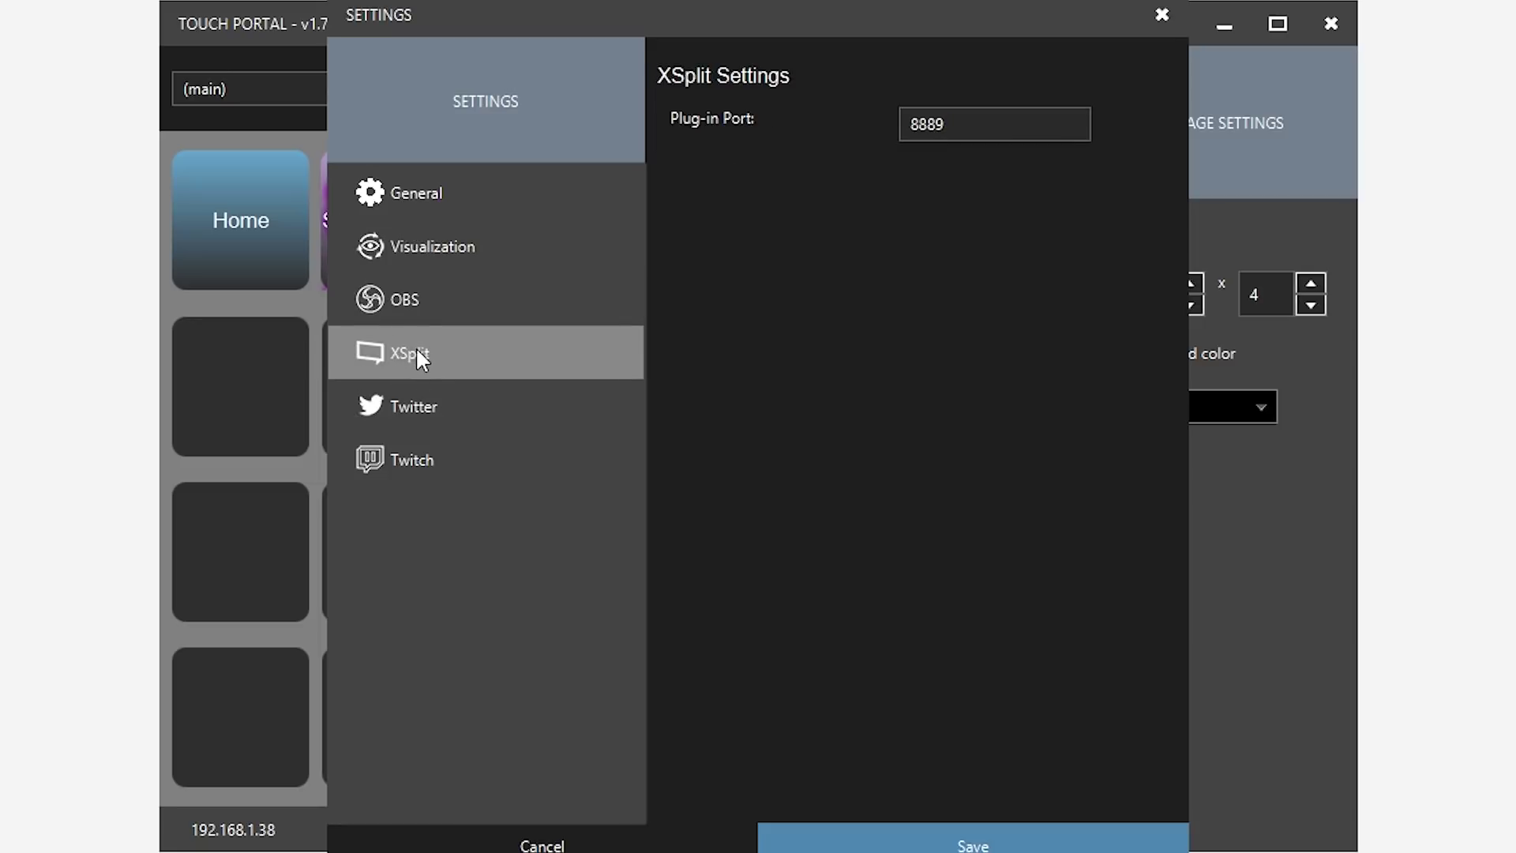
left_click(427, 414)
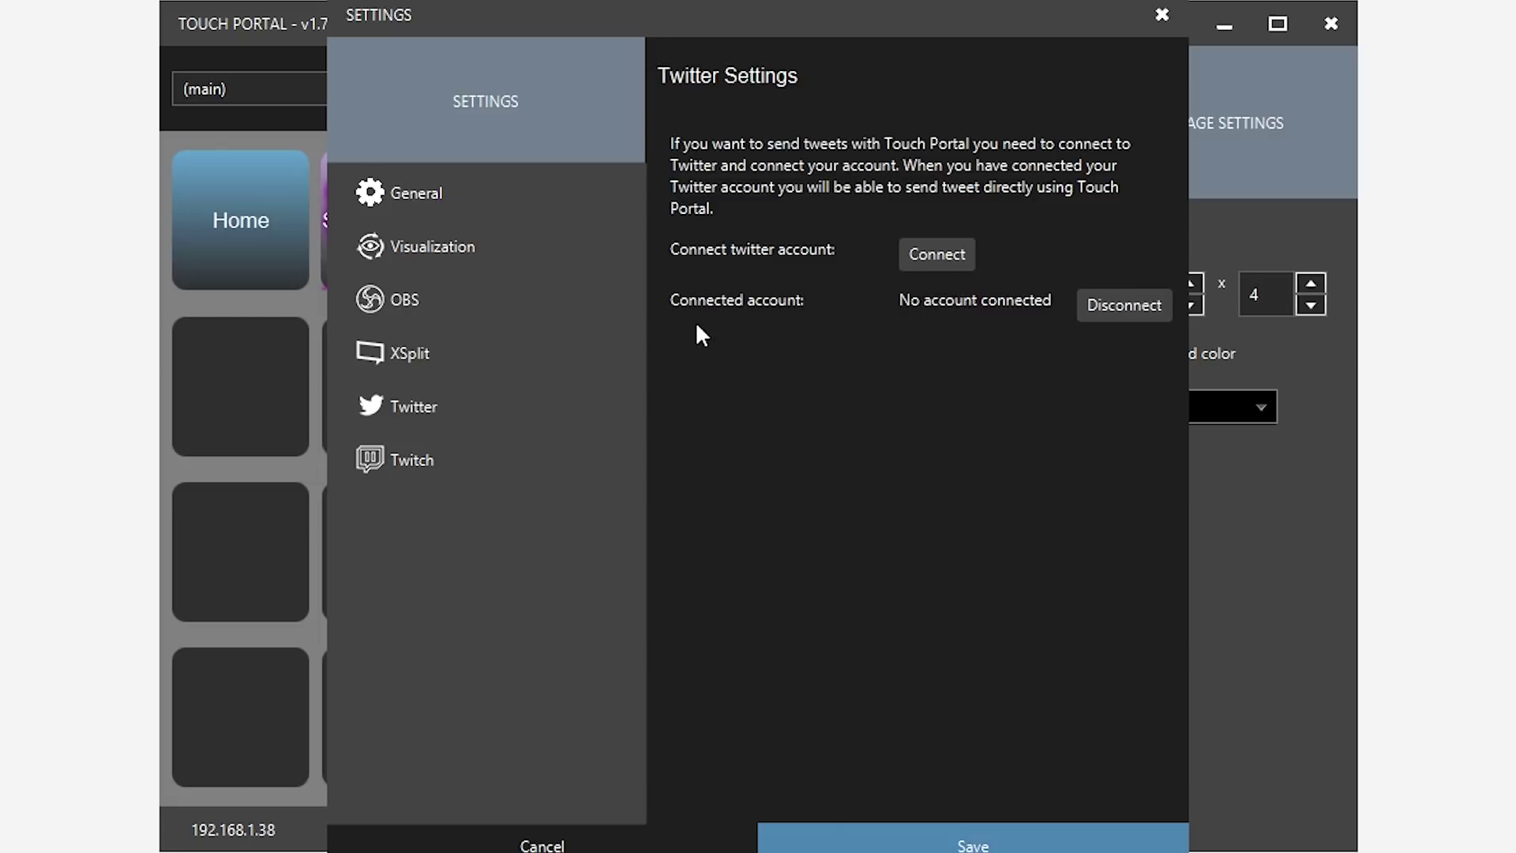
left_click(479, 471)
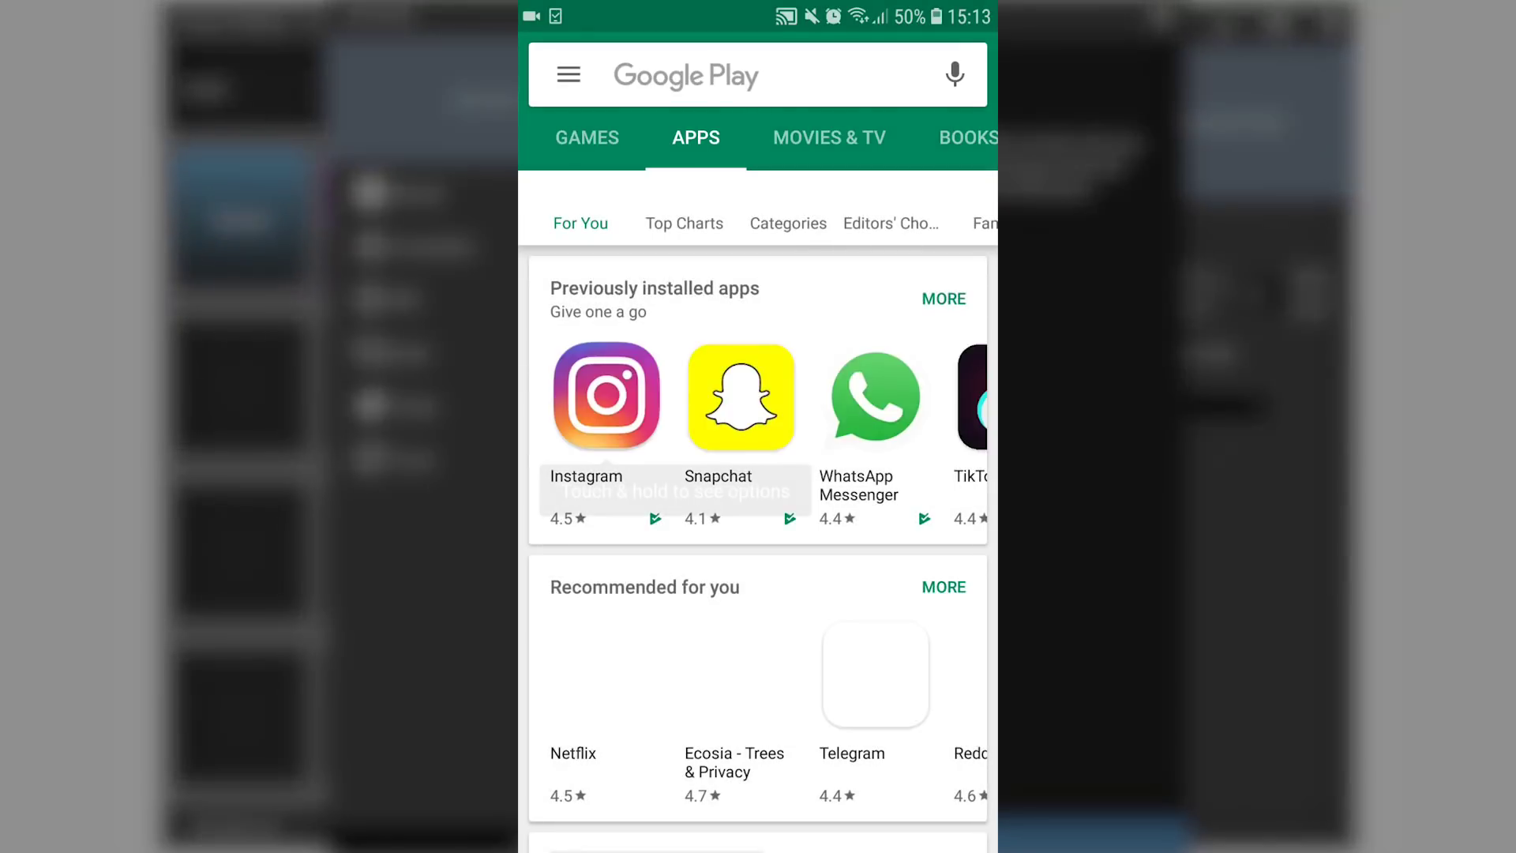
Search Google Play for 'touch po' and install the Touch Portal app on the phone
left_click(685, 75)
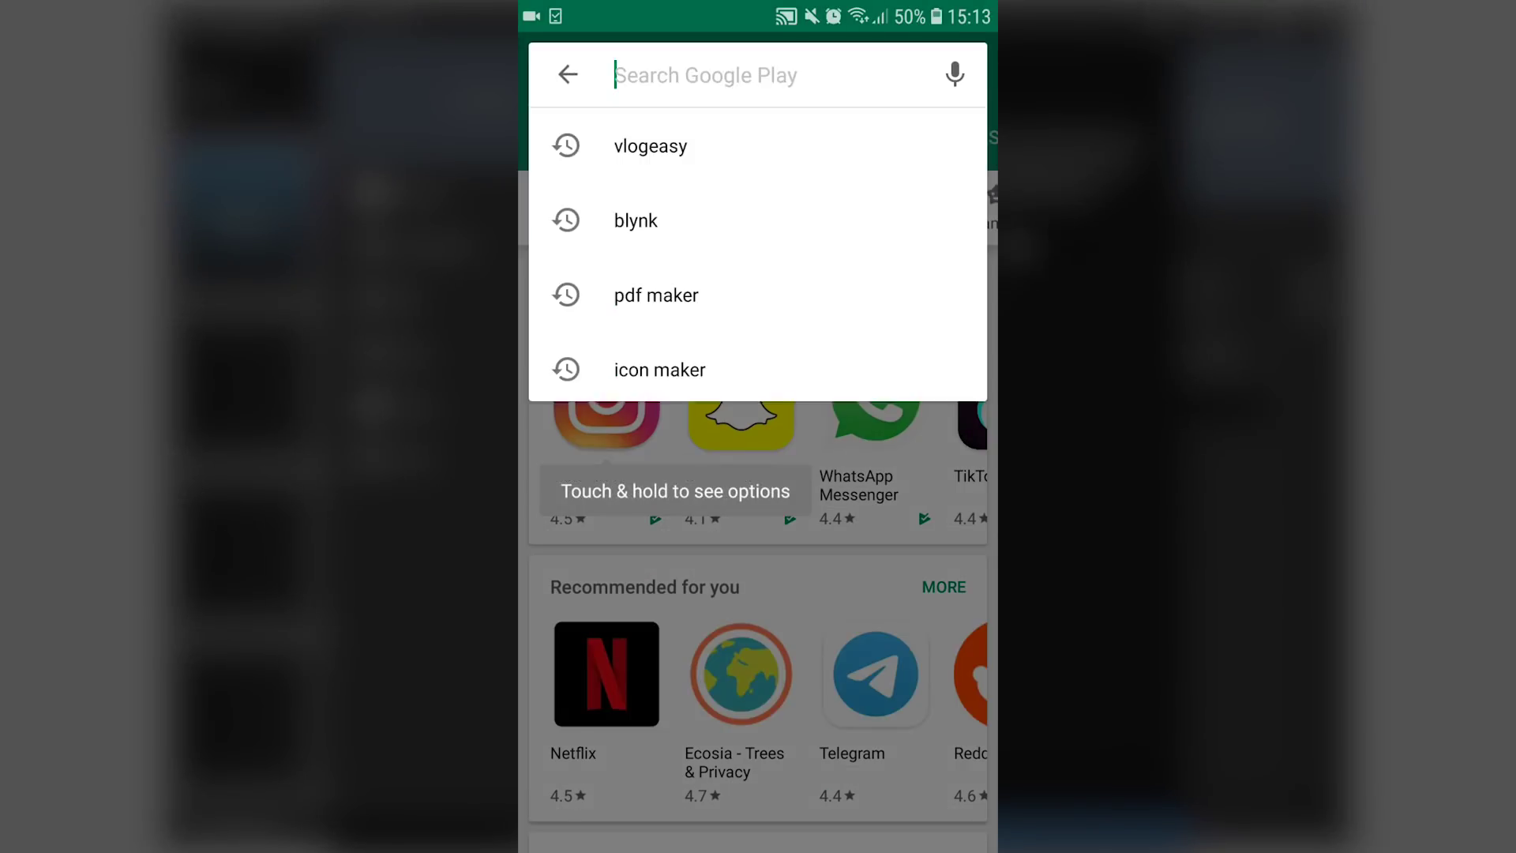
type("touch po")
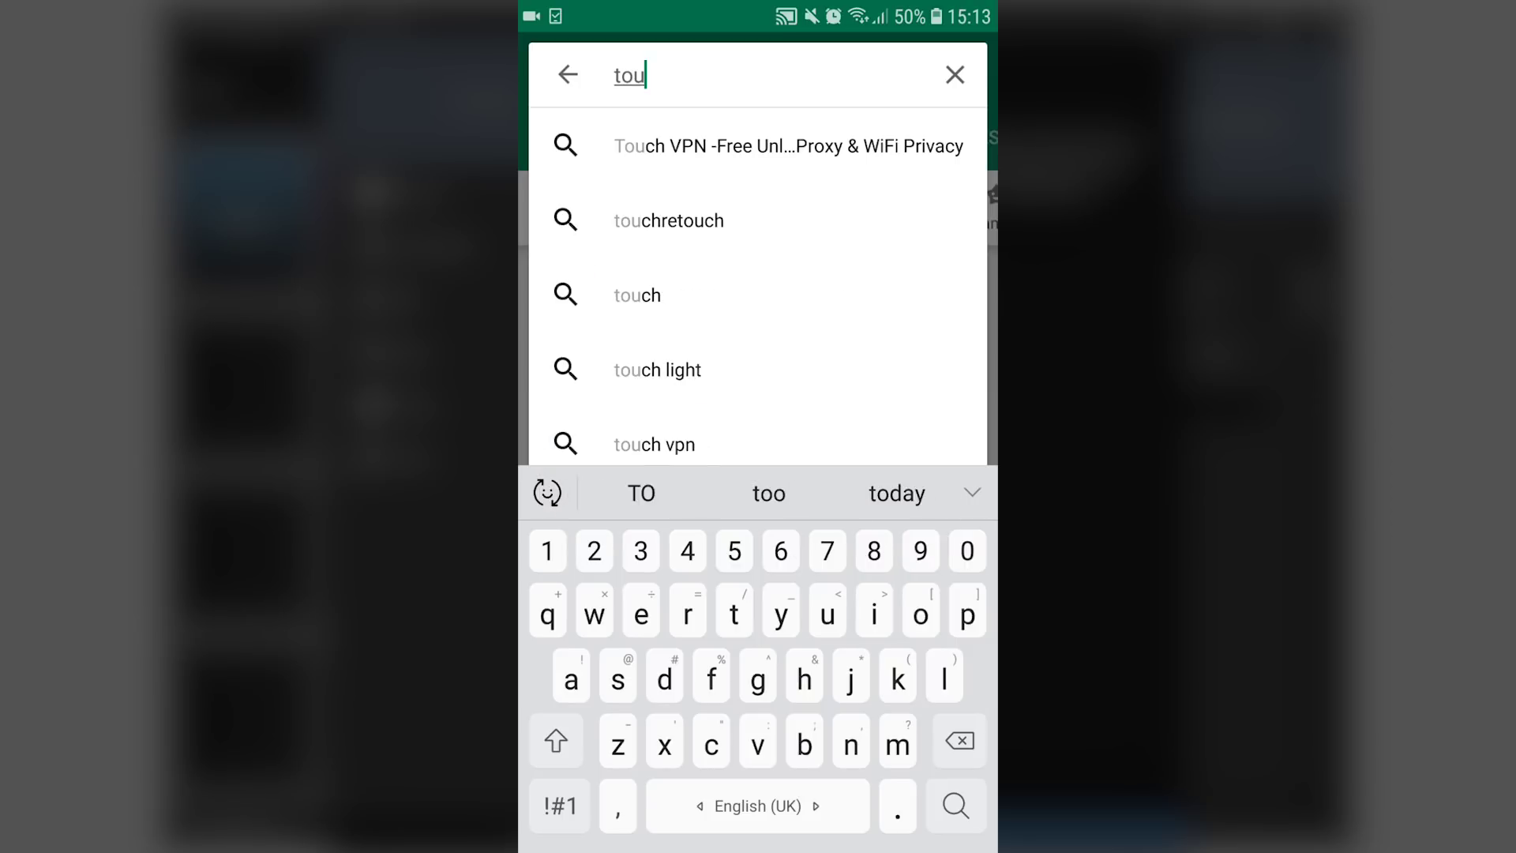
left_click(710, 145)
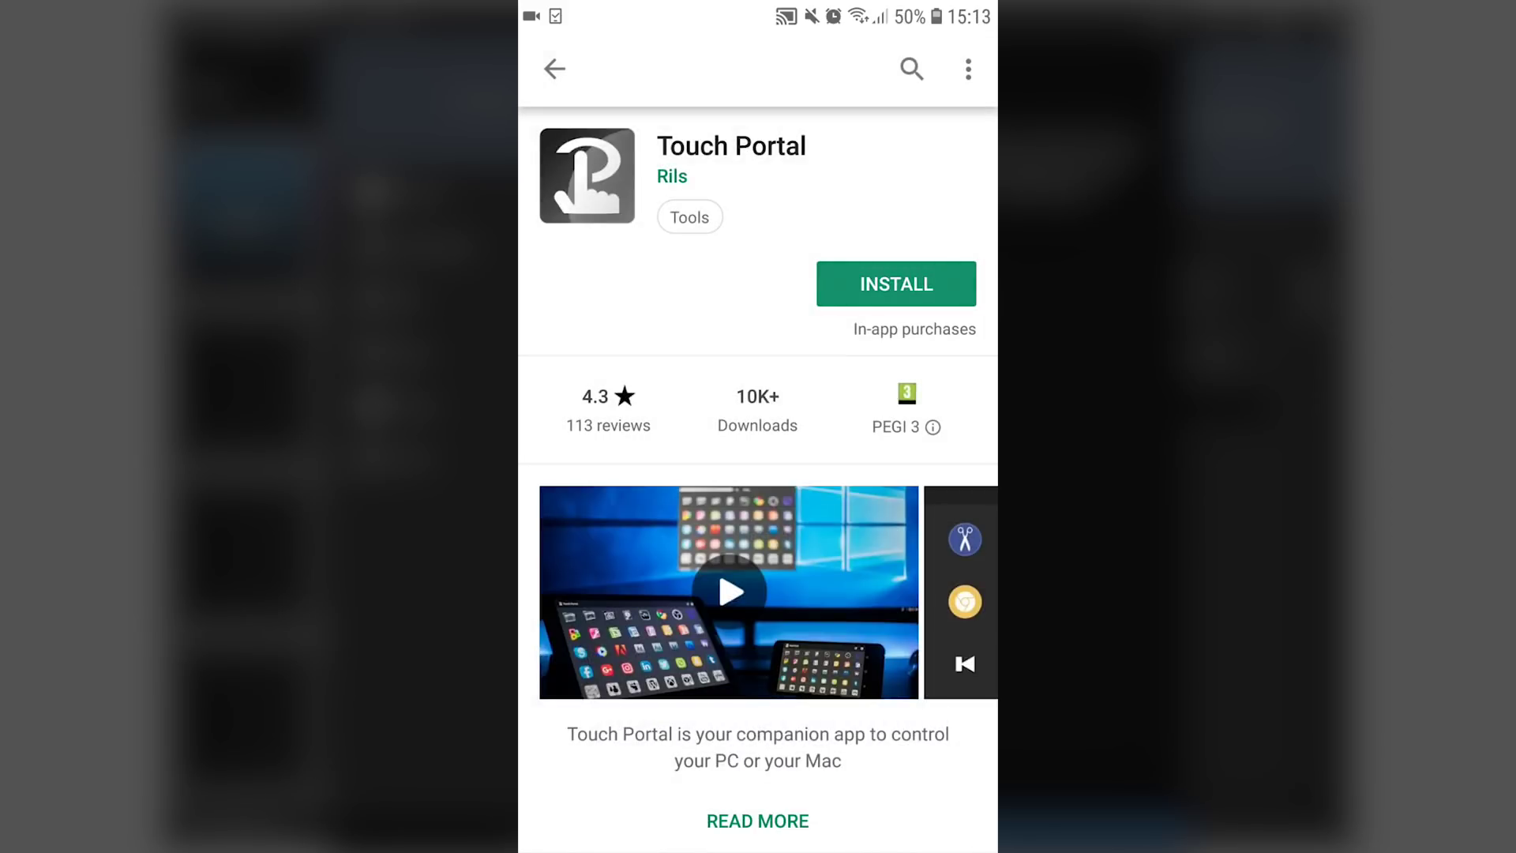
left_click(896, 283)
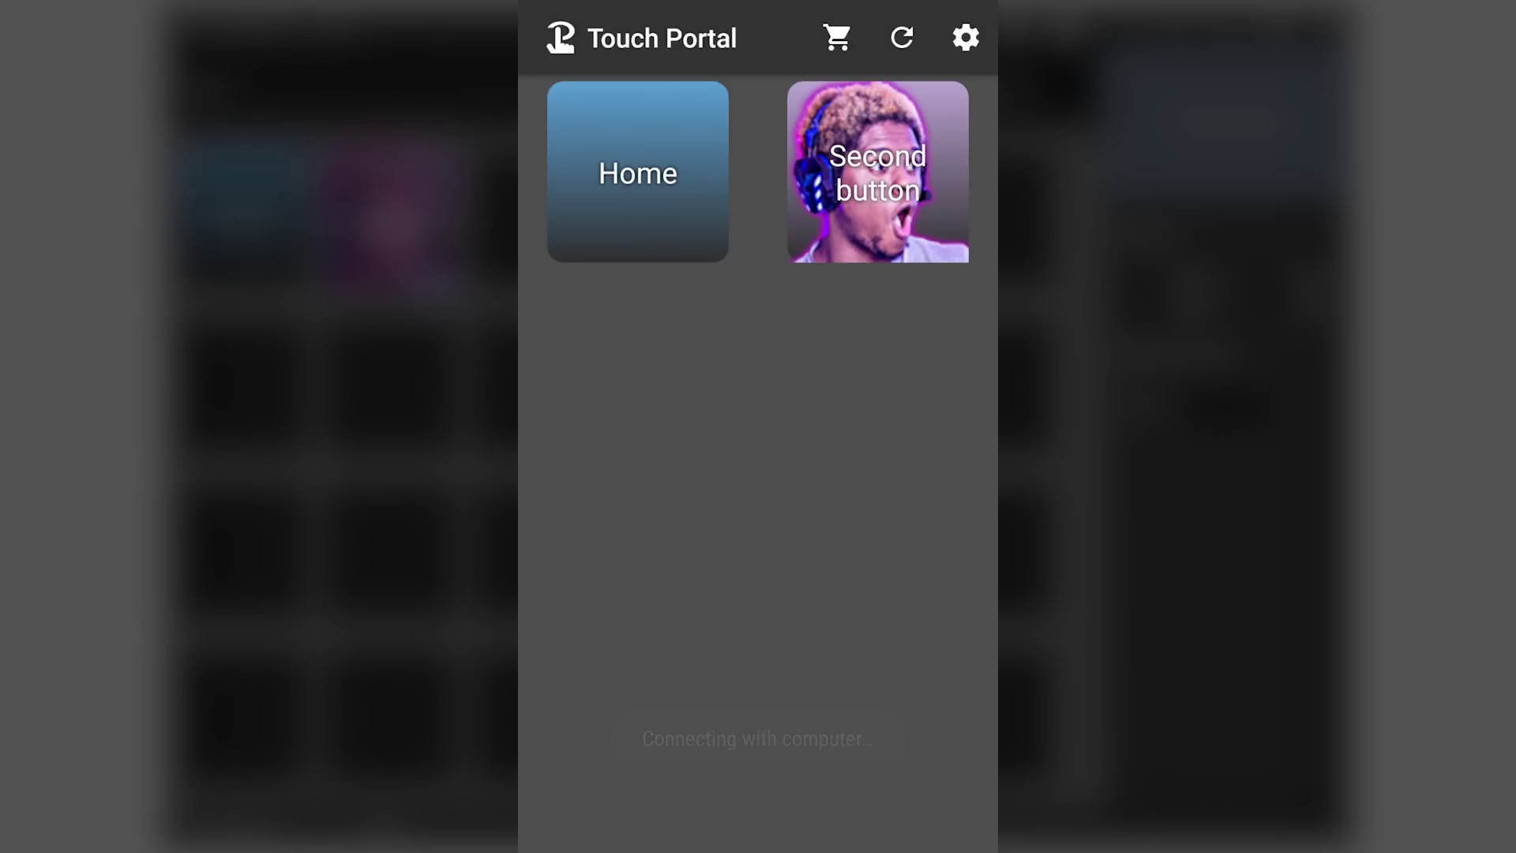
Enable Vibrate on touch in the phone app's settings, then go back and press Home
left_click(965, 37)
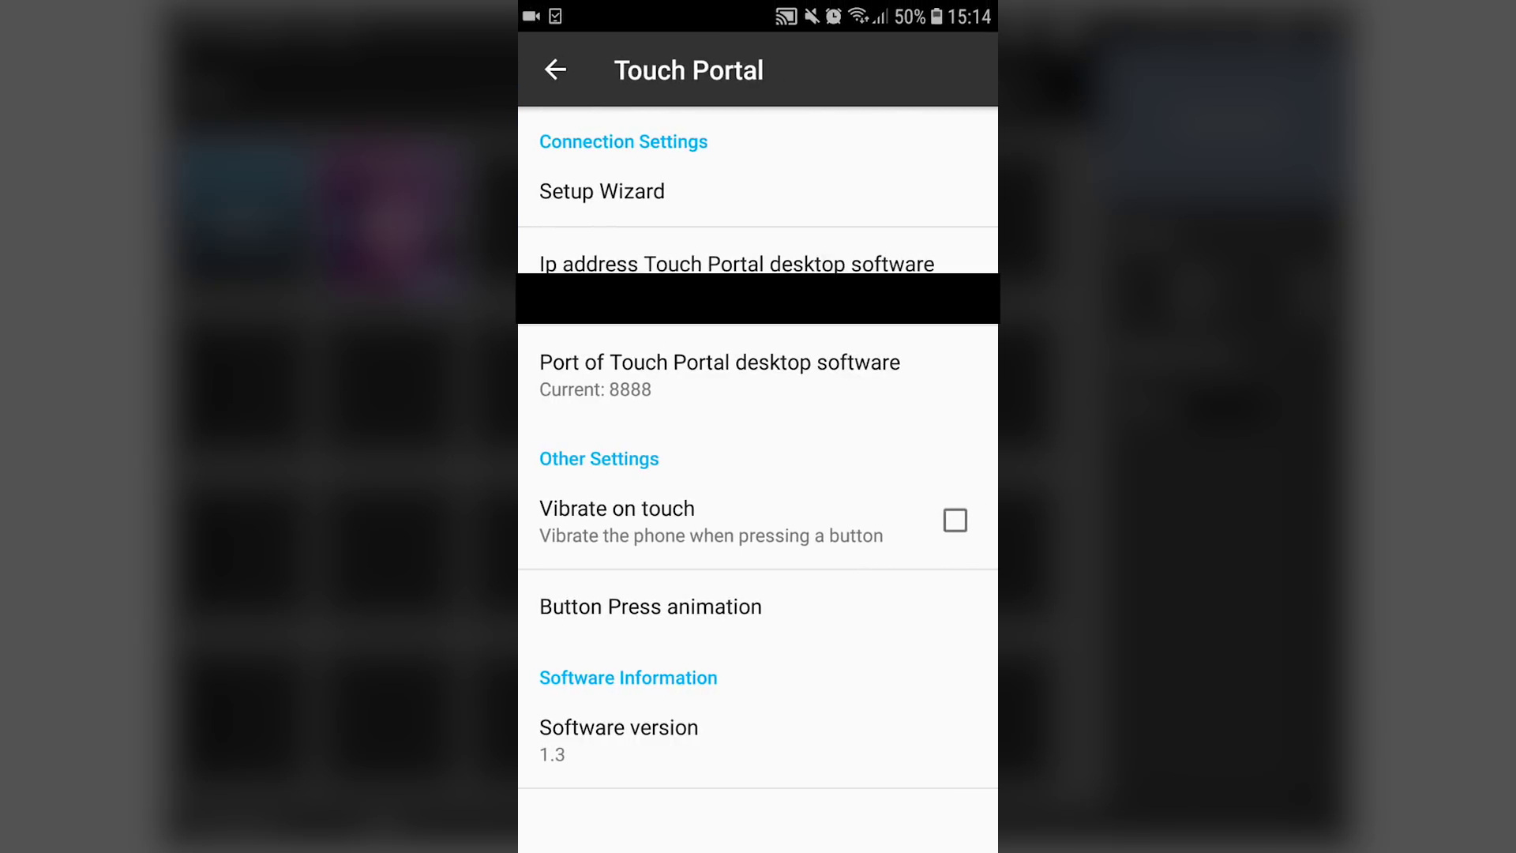
left_click(909, 520)
left_click(555, 69)
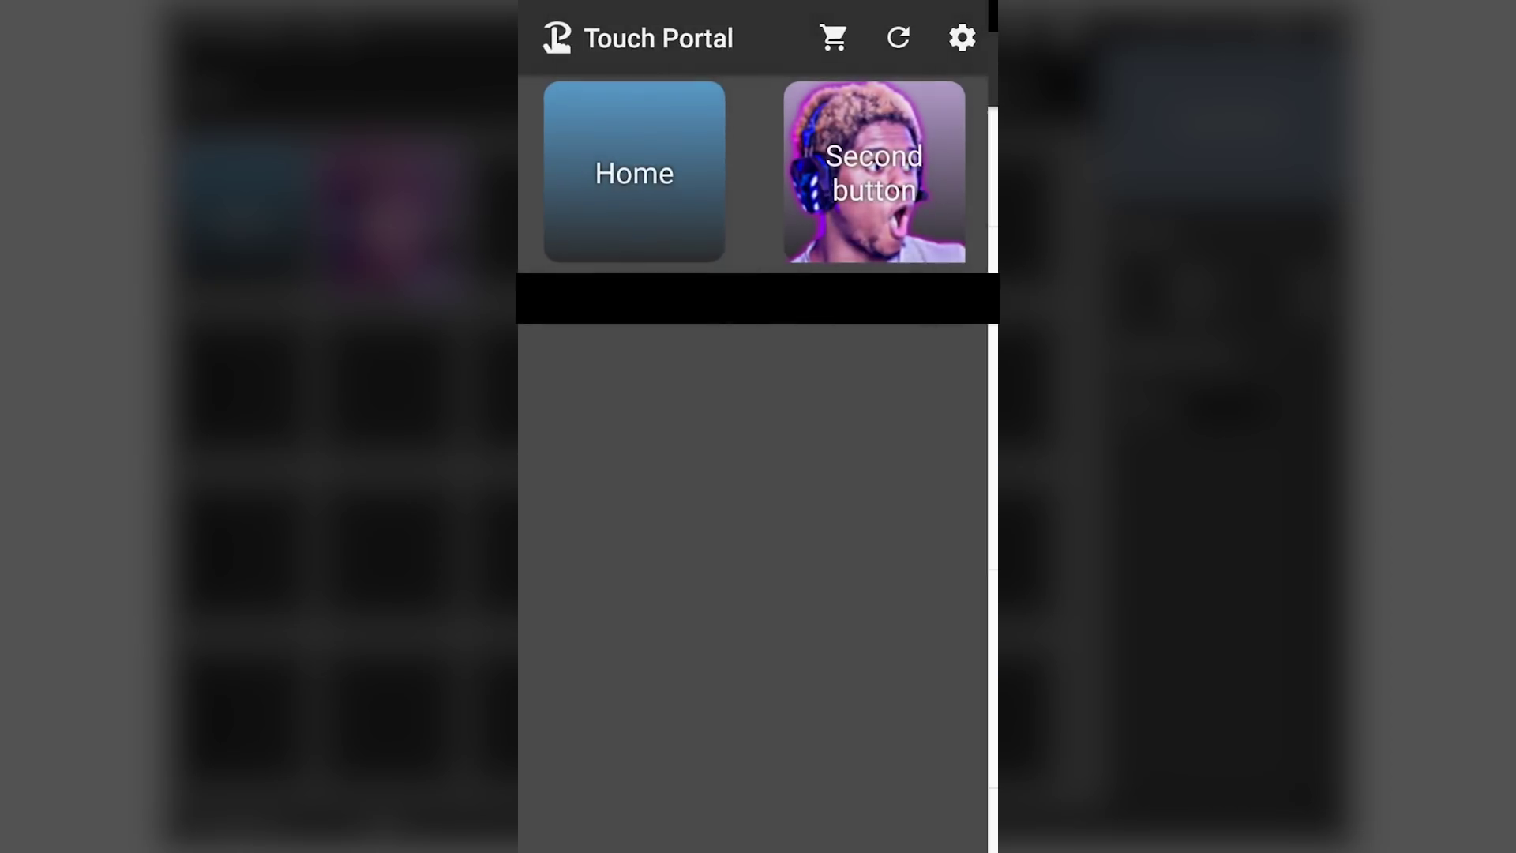
left_click(637, 183)
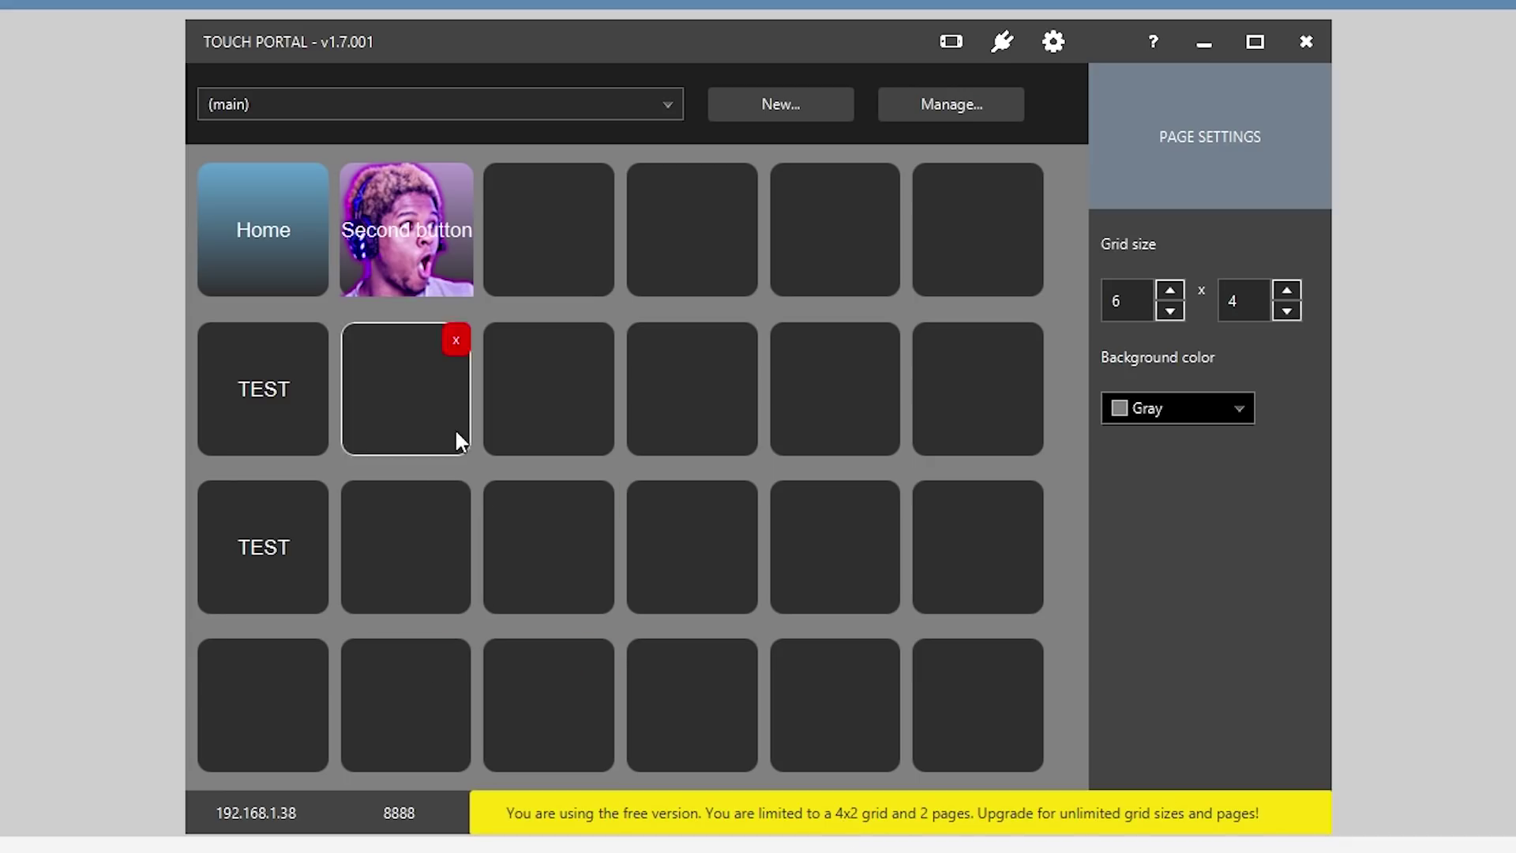
Move TEST buttons into the second row and give the first one a purple background
left_click_drag(263, 388, 549, 230)
left_click_drag(263, 547, 406, 388)
left_click_drag(549, 229, 305, 416)
left_click(304, 416)
left_click(1205, 463)
left_click(1124, 628)
Give the second TEST button a pink #ffccff background
left_click(1027, 810)
left_click(426, 442)
left_click(1206, 463)
left_click(1169, 568)
left_click(957, 809)
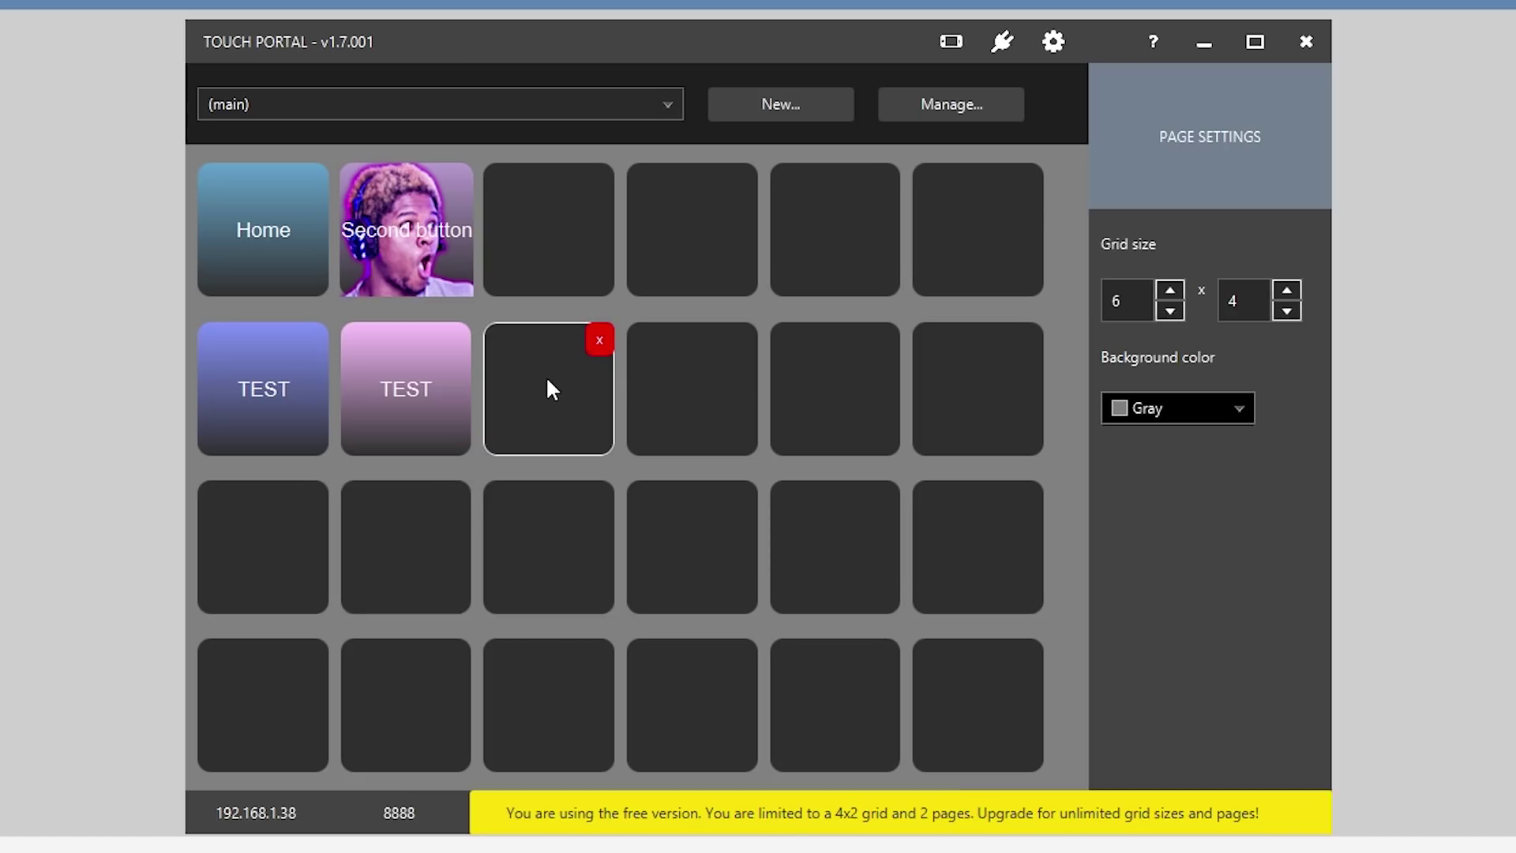
Add two new TEST buttons in empty slots, the second with a pink background
left_click(257, 510)
type("TEST")
left_click(1026, 810)
left_click(469, 537)
type("TEST")
left_click(1205, 463)
left_click(1145, 552)
left_click(988, 810)
Add another TEST button with a pink background
left_click(549, 547)
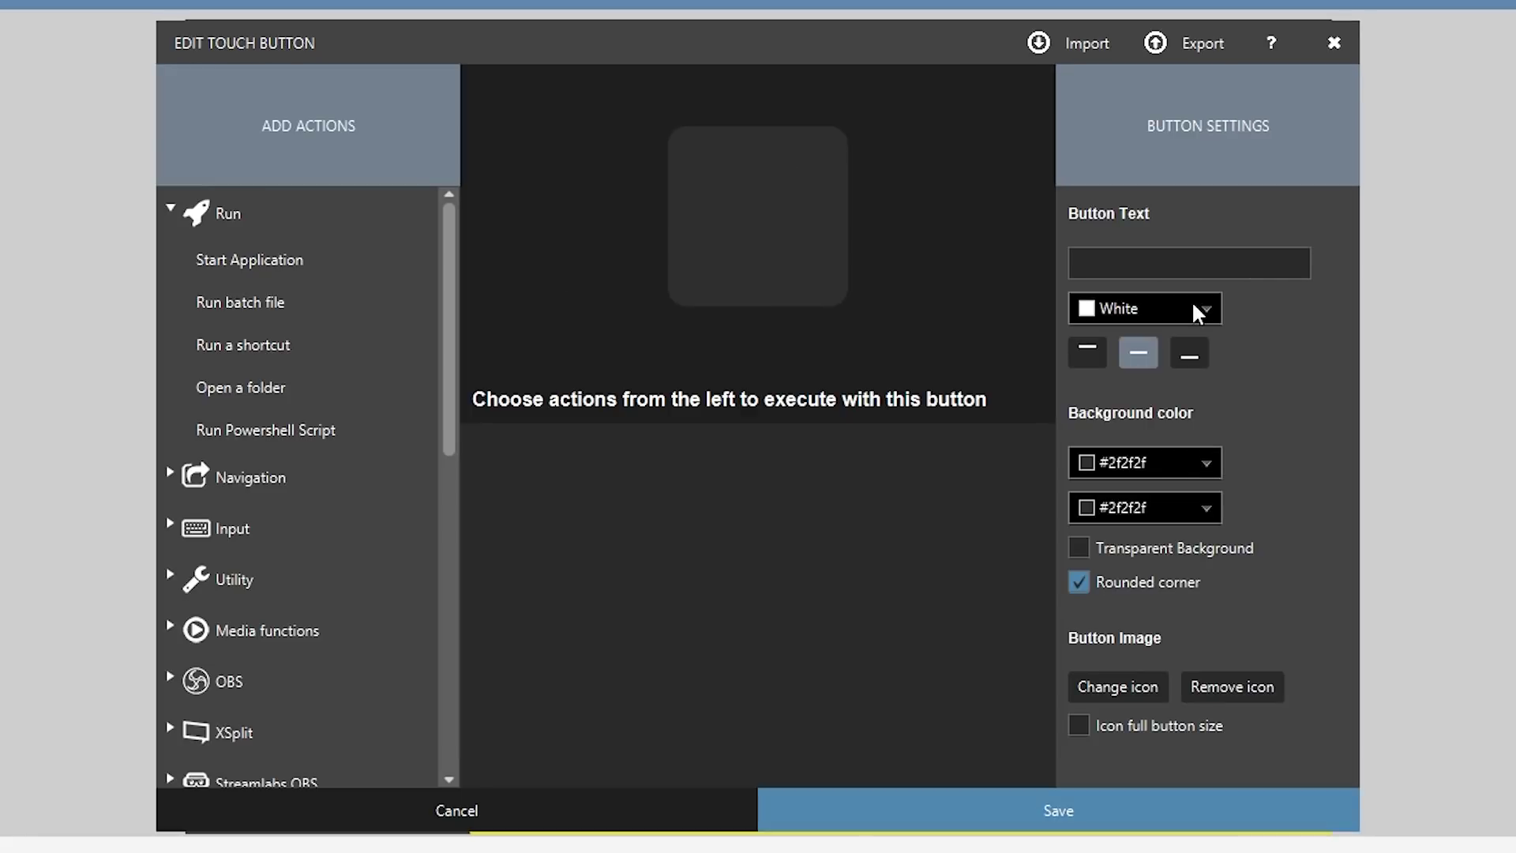
type("TEST")
left_click(1206, 462)
left_click(1191, 618)
left_click(1100, 807)
Make a red-text TEST button, then bring up the Go Pro information
left_click(540, 403)
left_click(1206, 308)
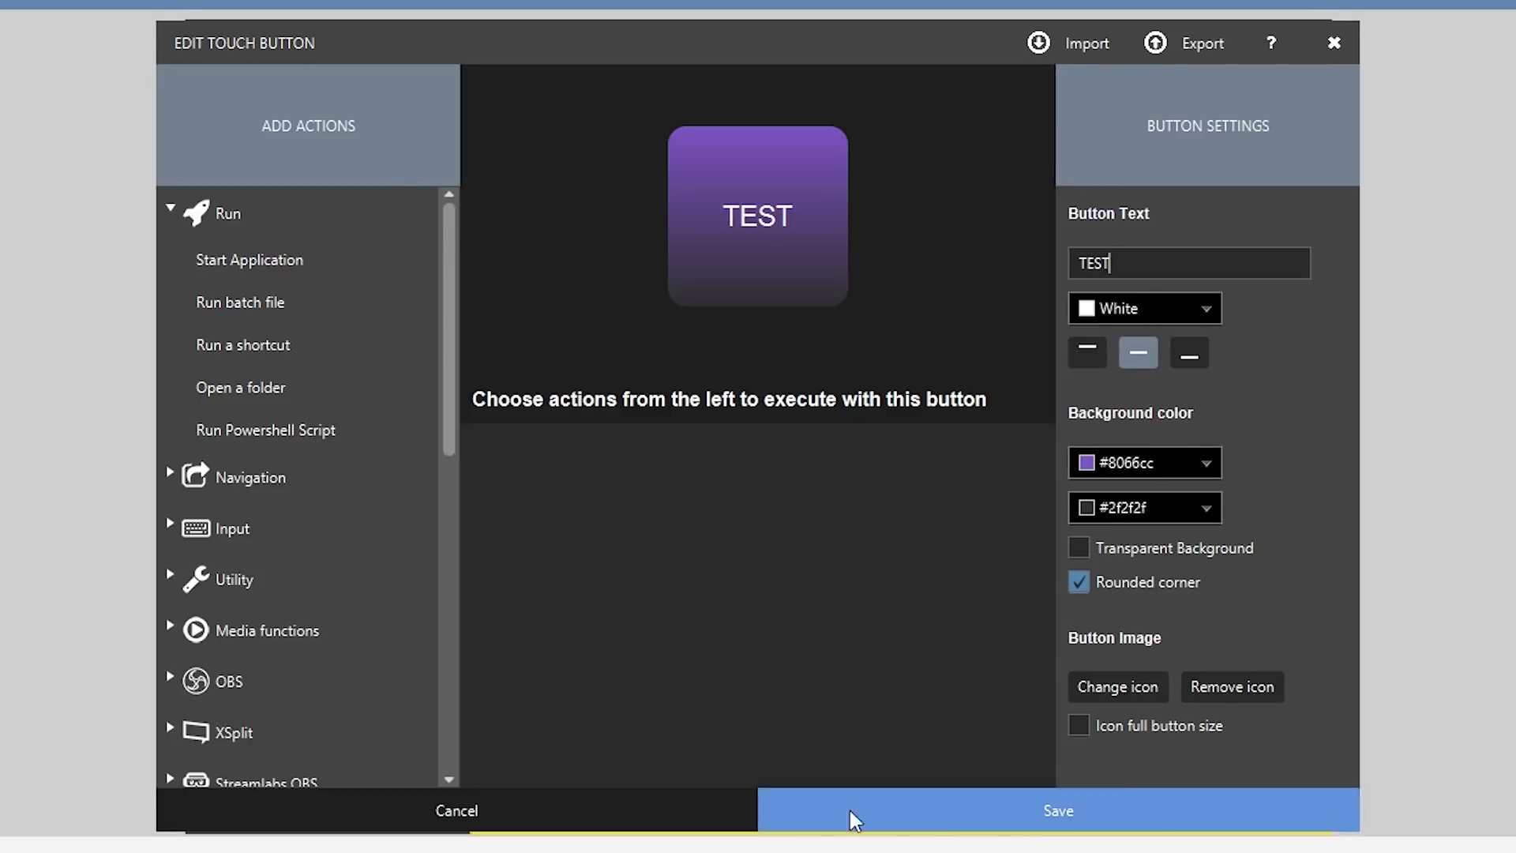
left_click(847, 814)
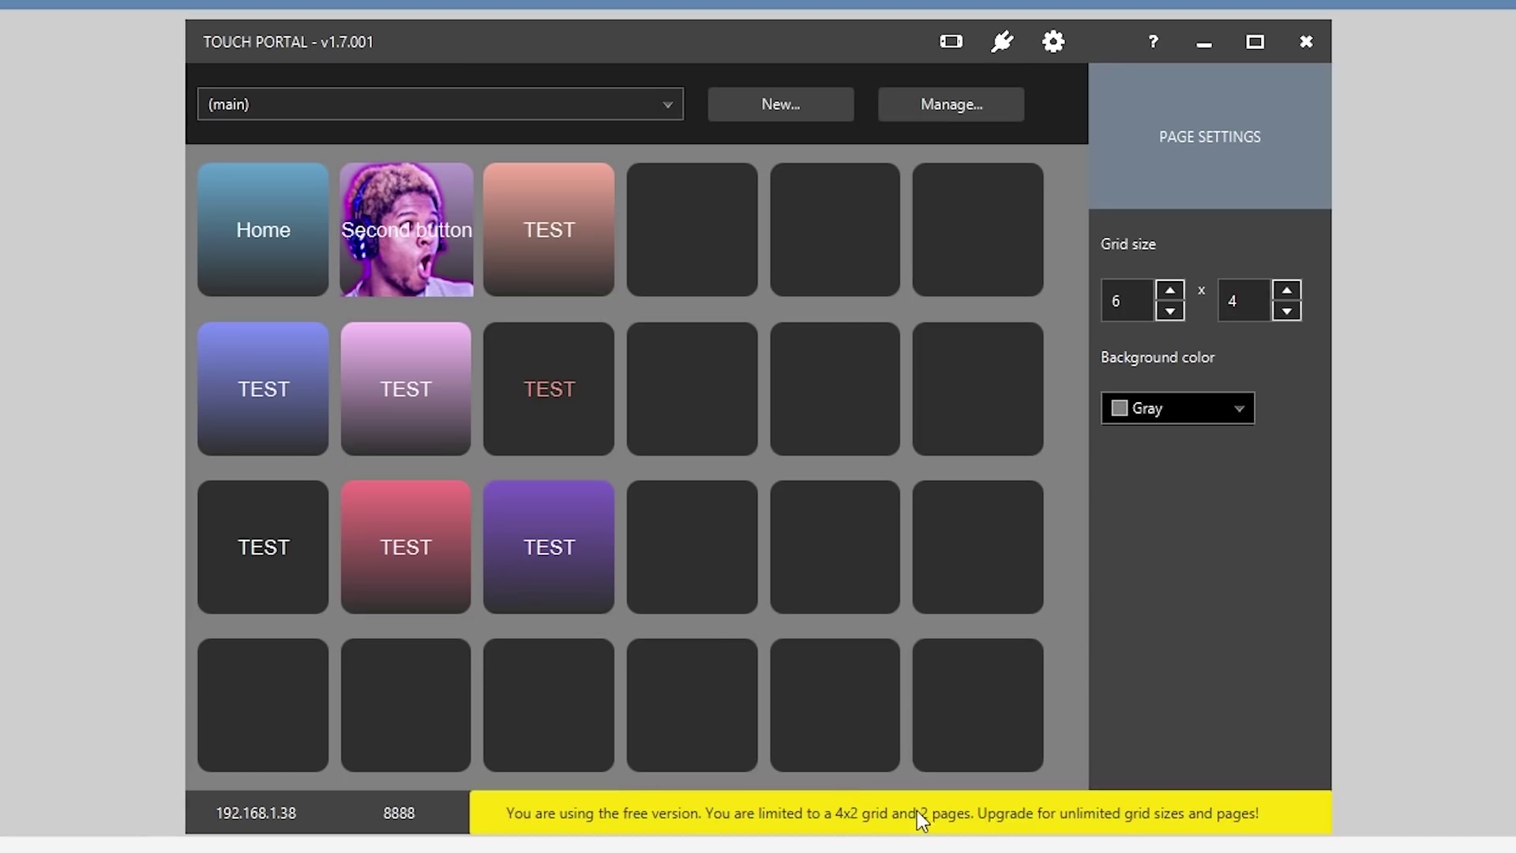
left_click(916, 813)
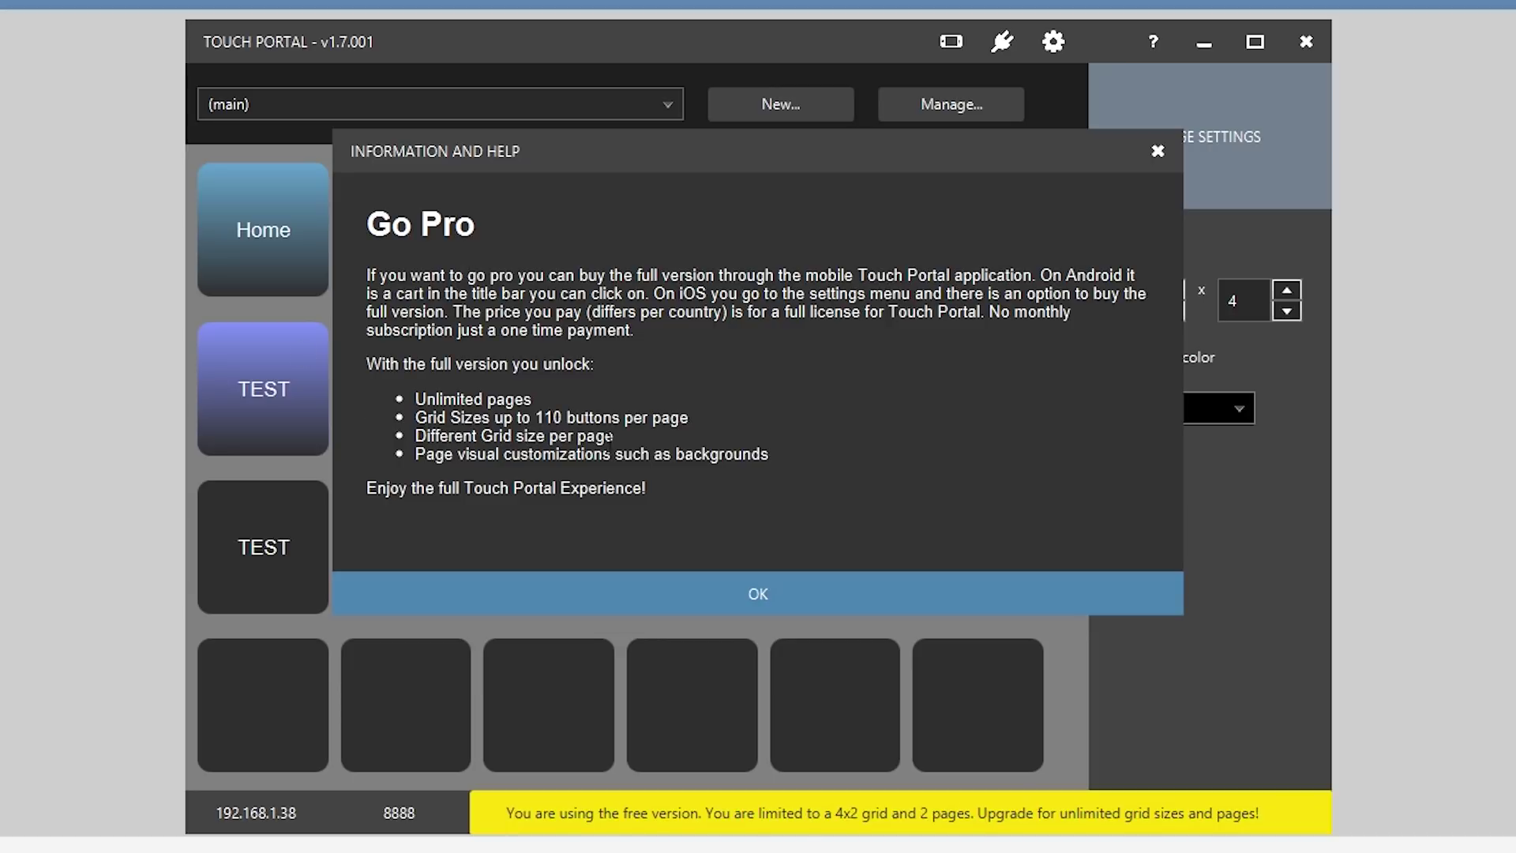
Close Go Pro and move the red-text, purple and pink-red TEST buttons into columns 3–4
key("Return")
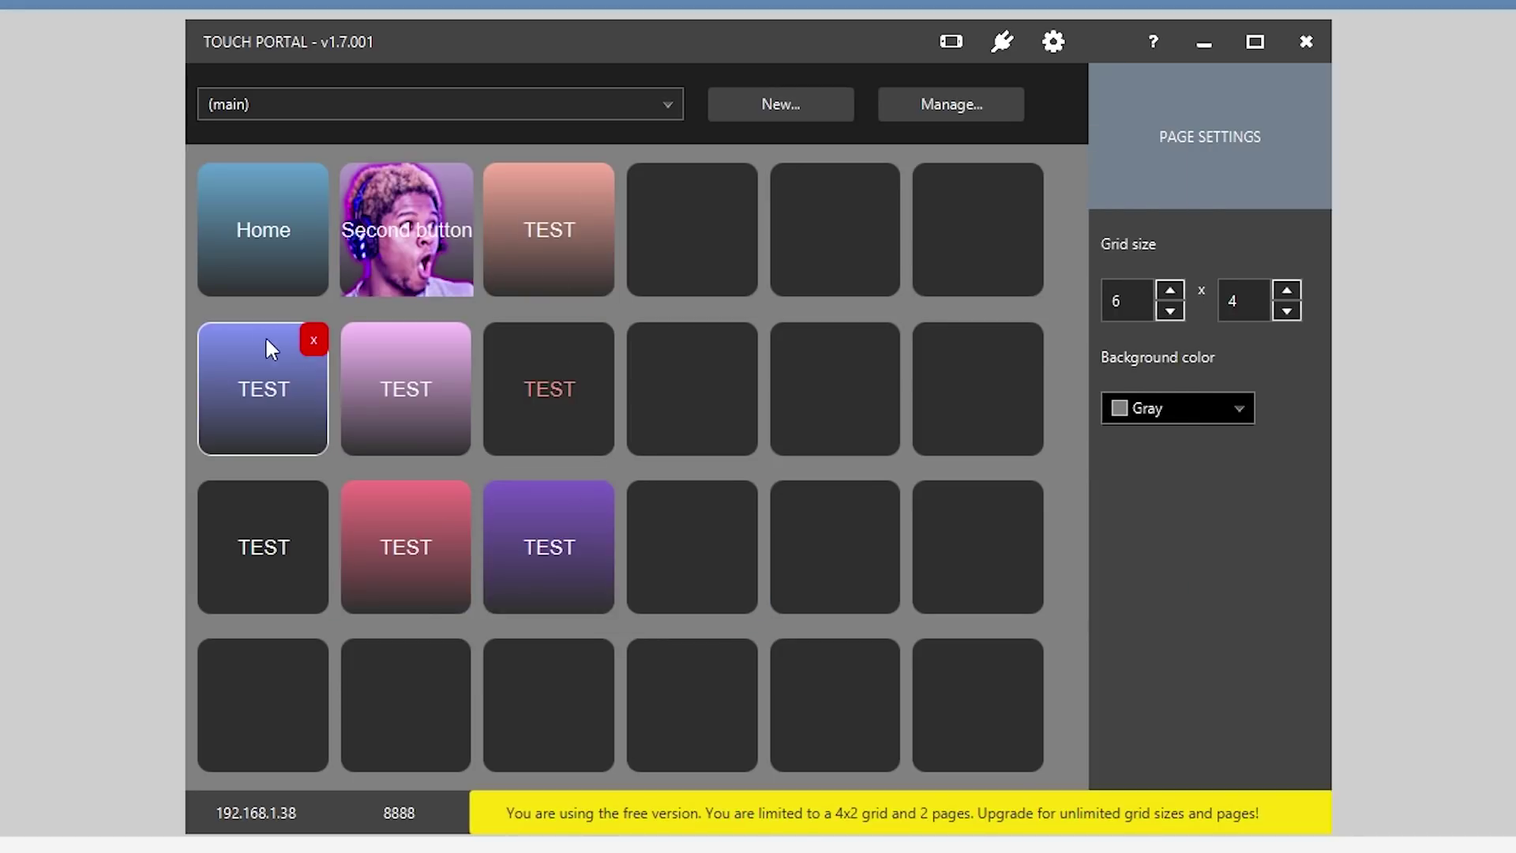
left_click_drag(549, 389, 692, 229)
left_click_drag(514, 532, 549, 388)
left_click_drag(406, 546, 693, 388)
Delete the black TEST button and shrink the grid to 4 x 2
left_click(313, 497)
left_click(707, 376)
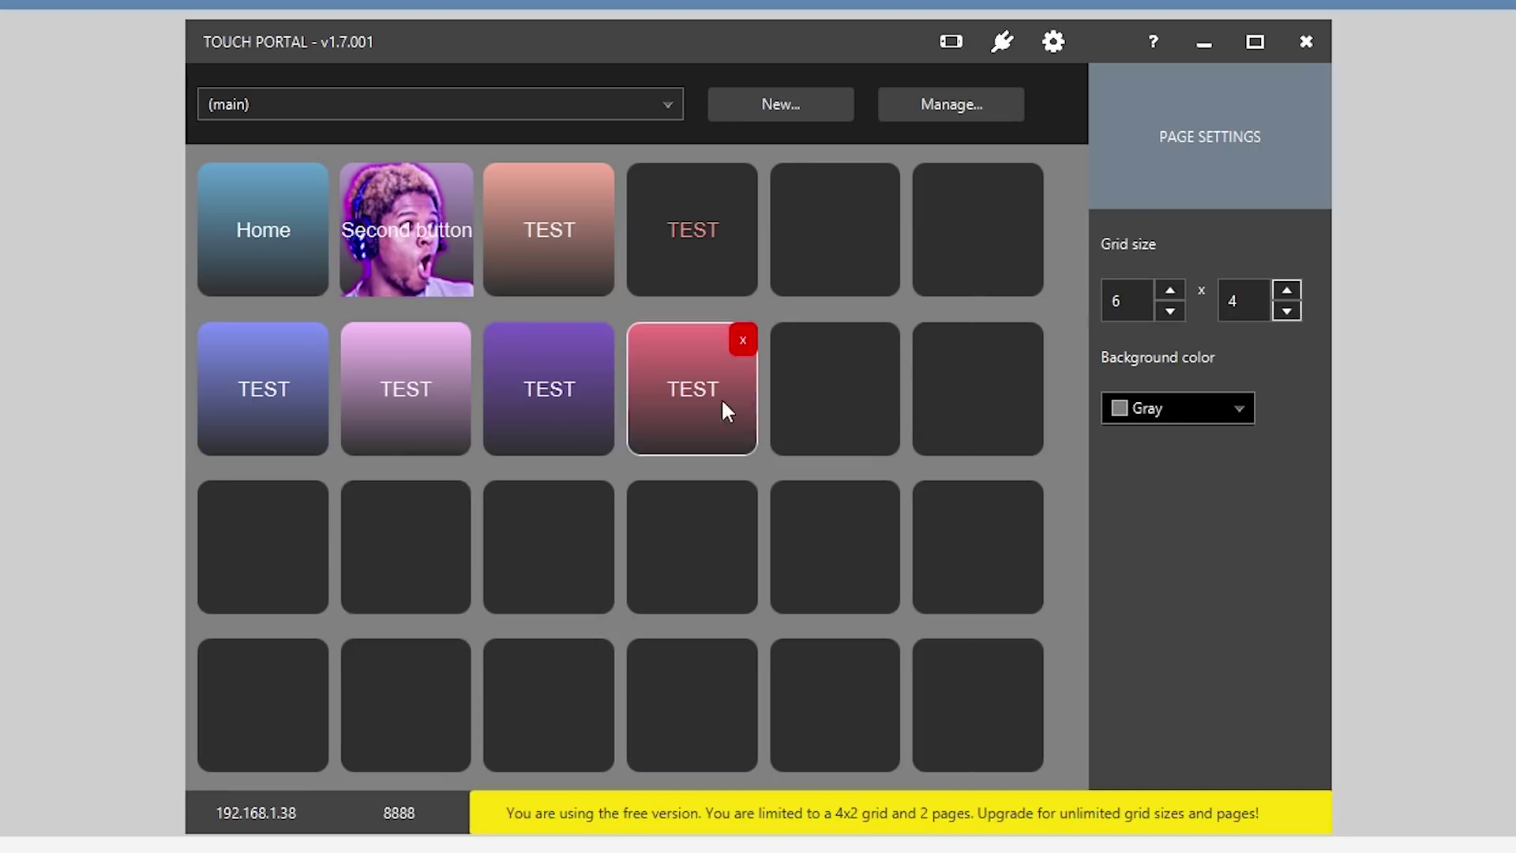
left_click(1169, 312)
left_click(1169, 311)
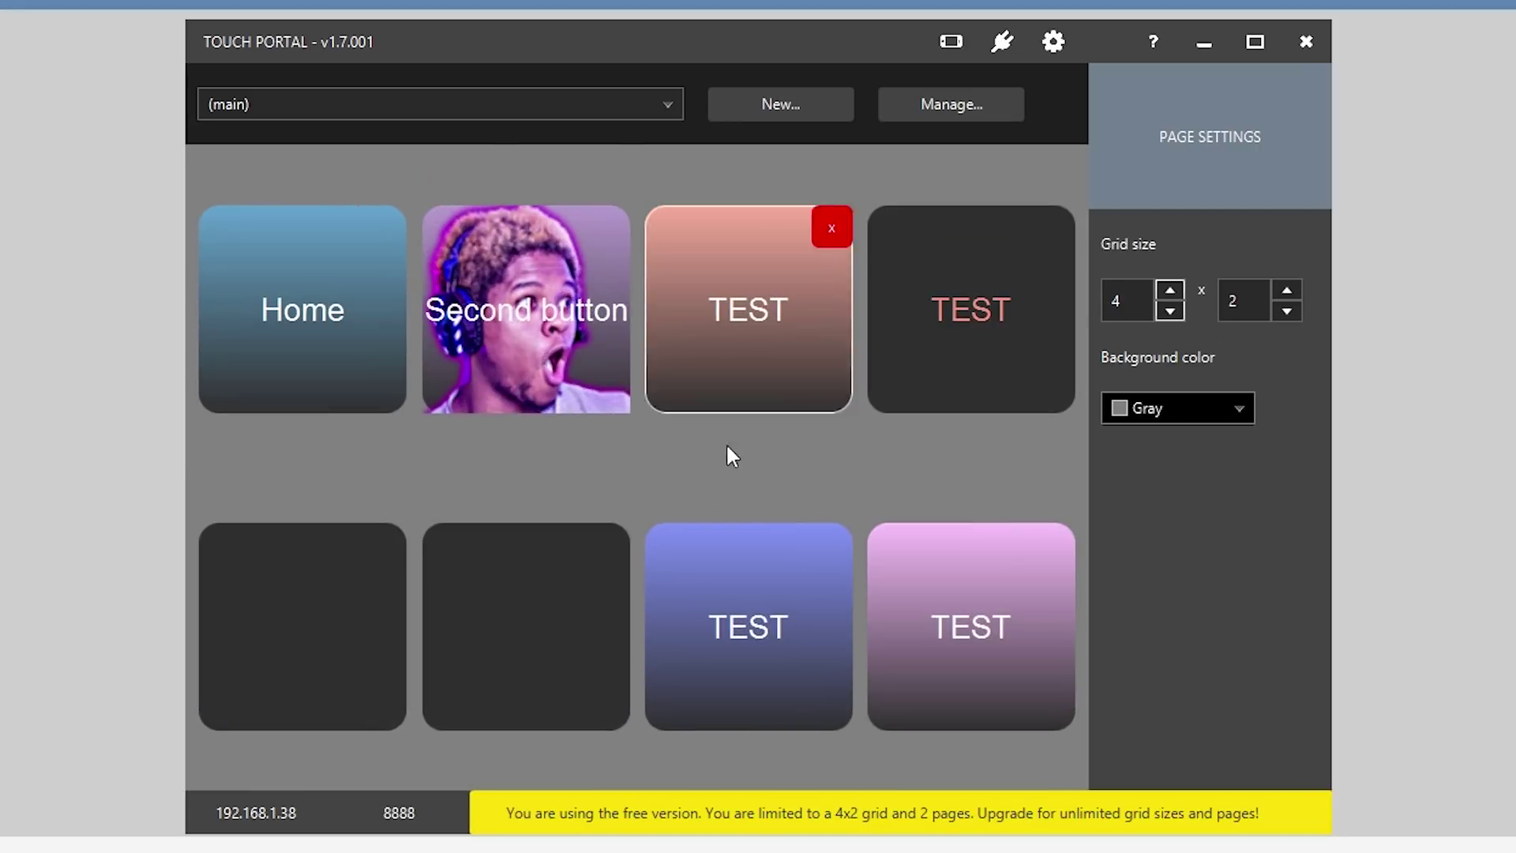
left_click(1053, 43)
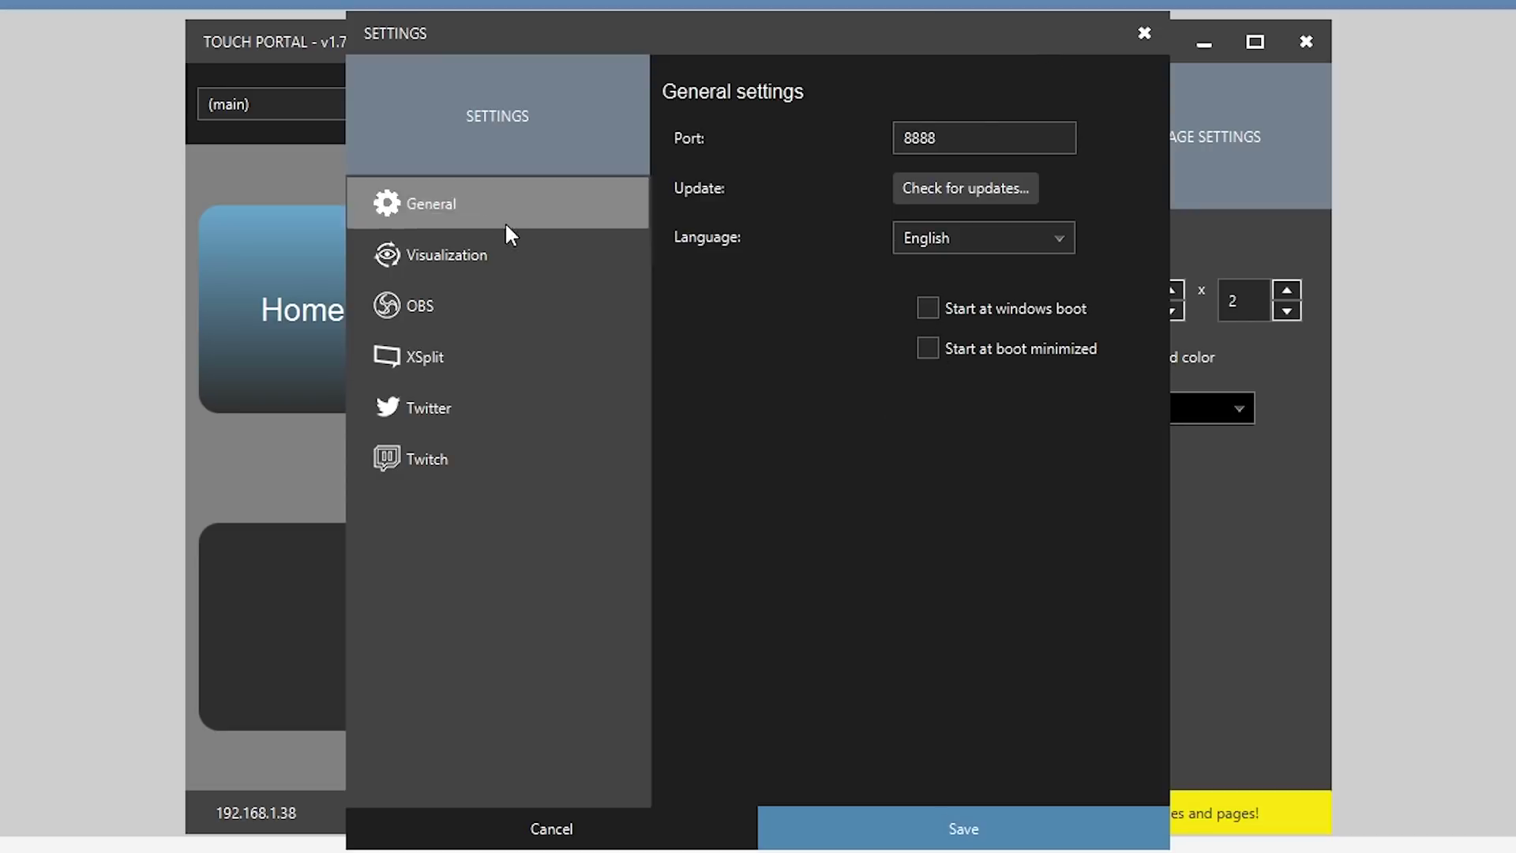
left_click(873, 839)
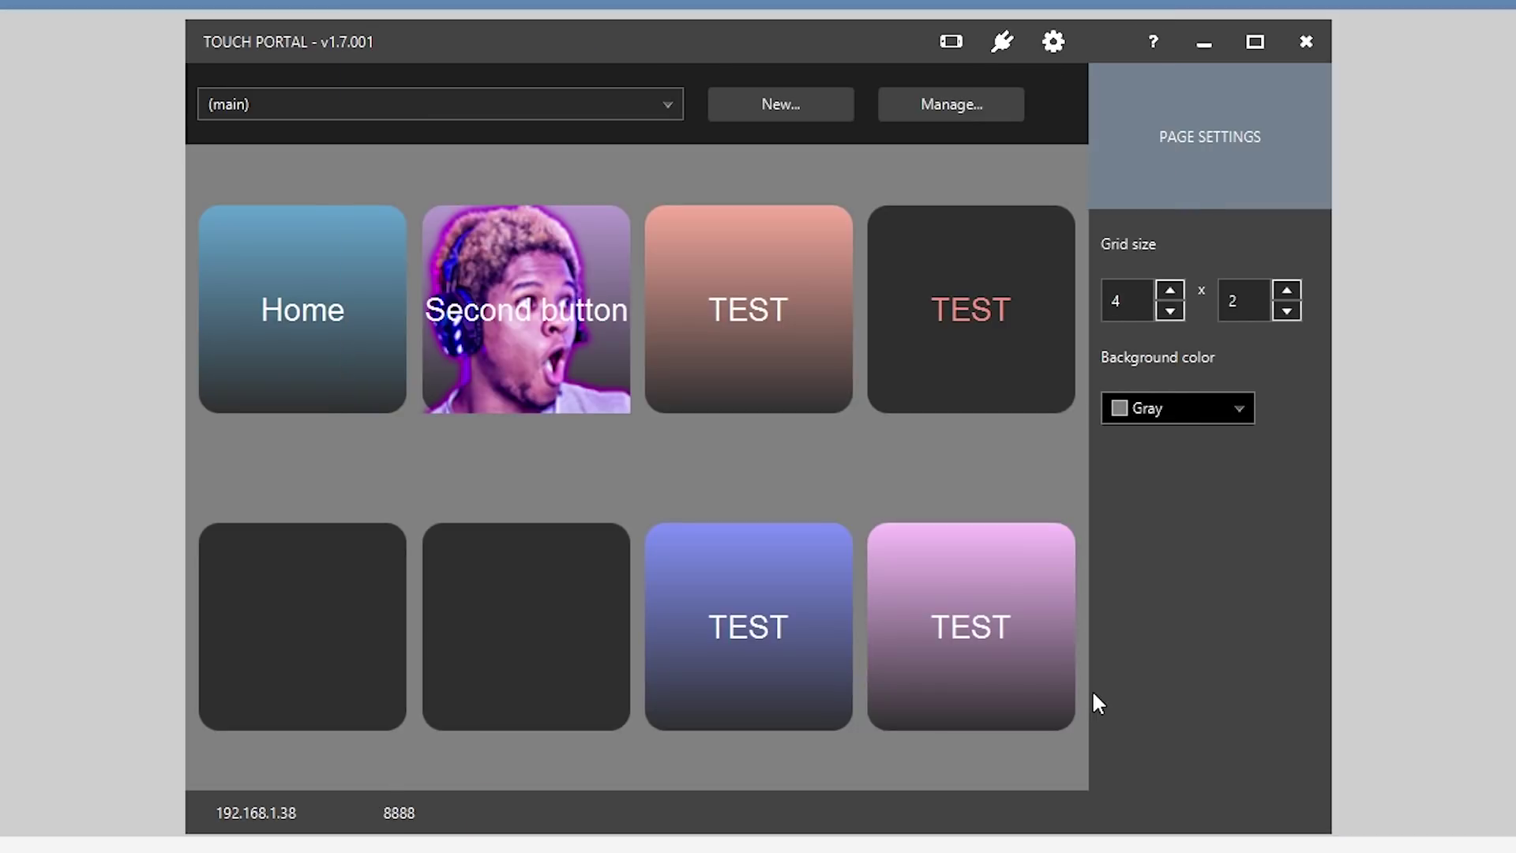
In portrait layout add buttons labelled 'test test' and 'test', then return to landscape
left_click(950, 42)
left_click(415, 547)
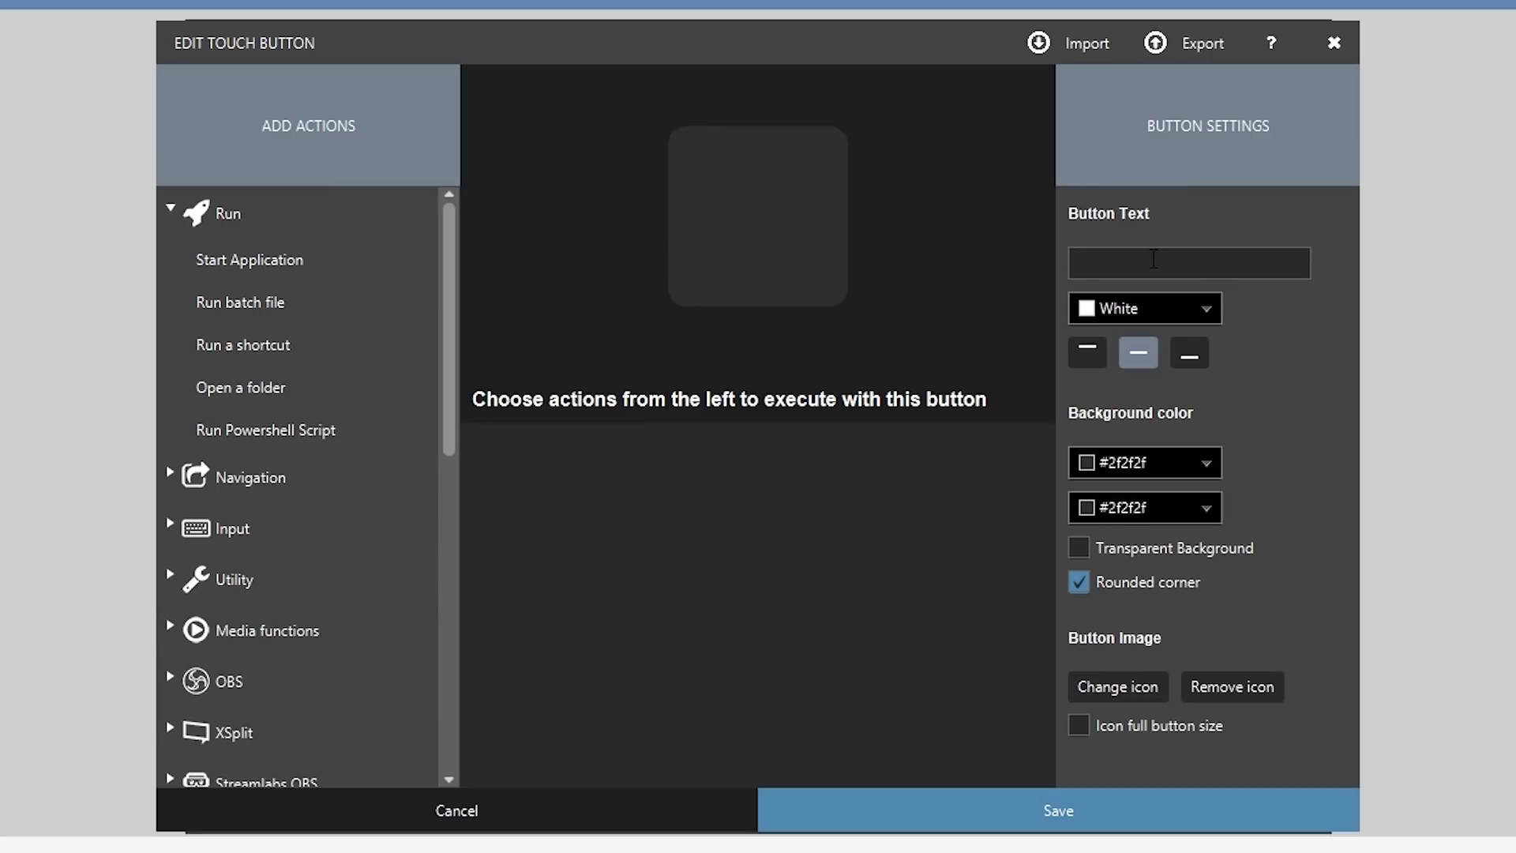
type("test test")
left_click(924, 825)
left_click(860, 547)
type("test")
left_click(1059, 812)
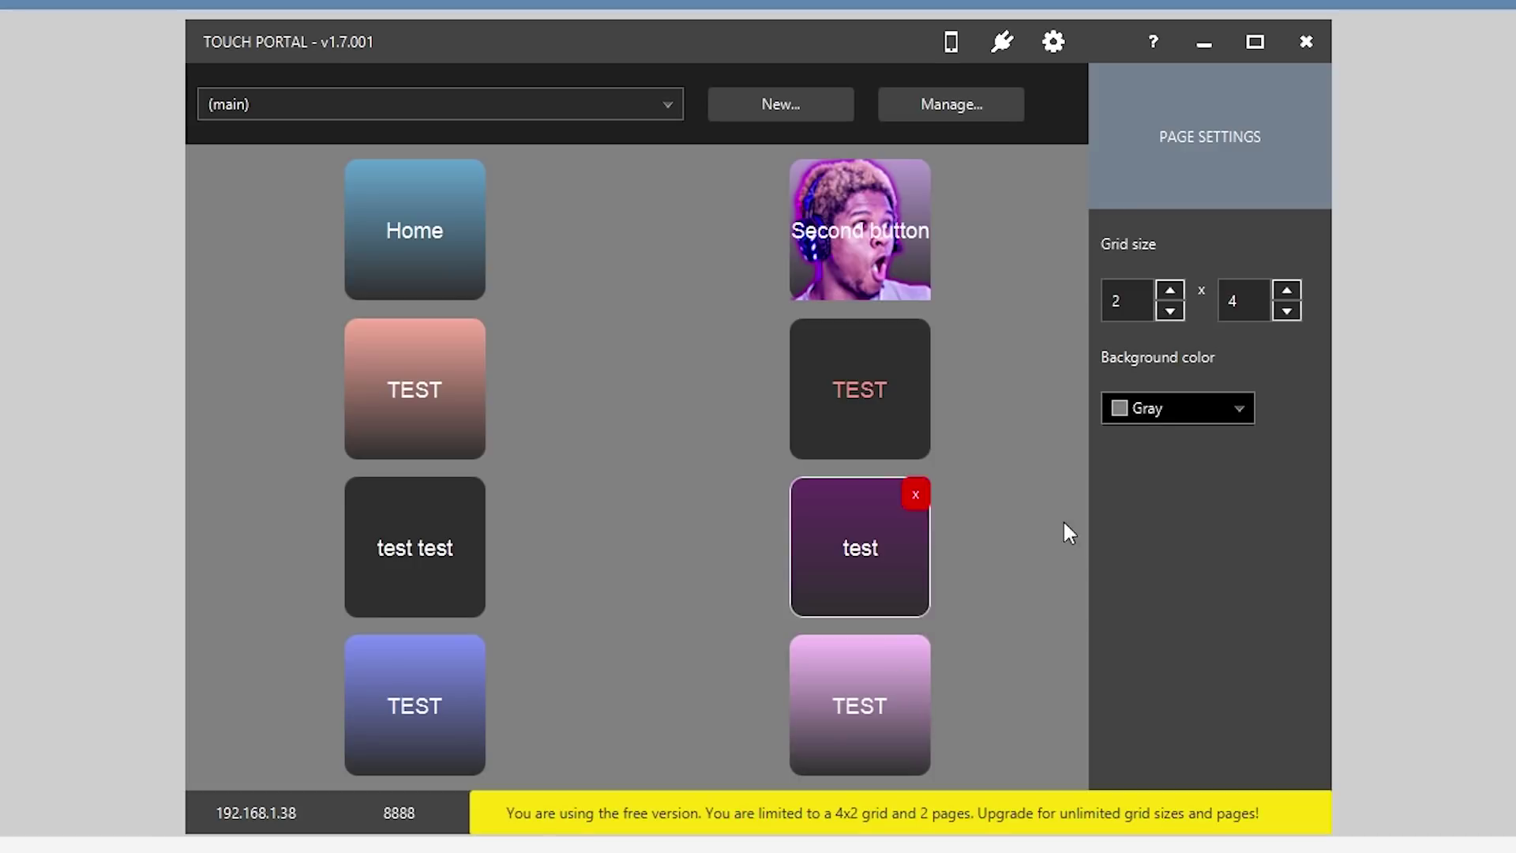
left_click(954, 44)
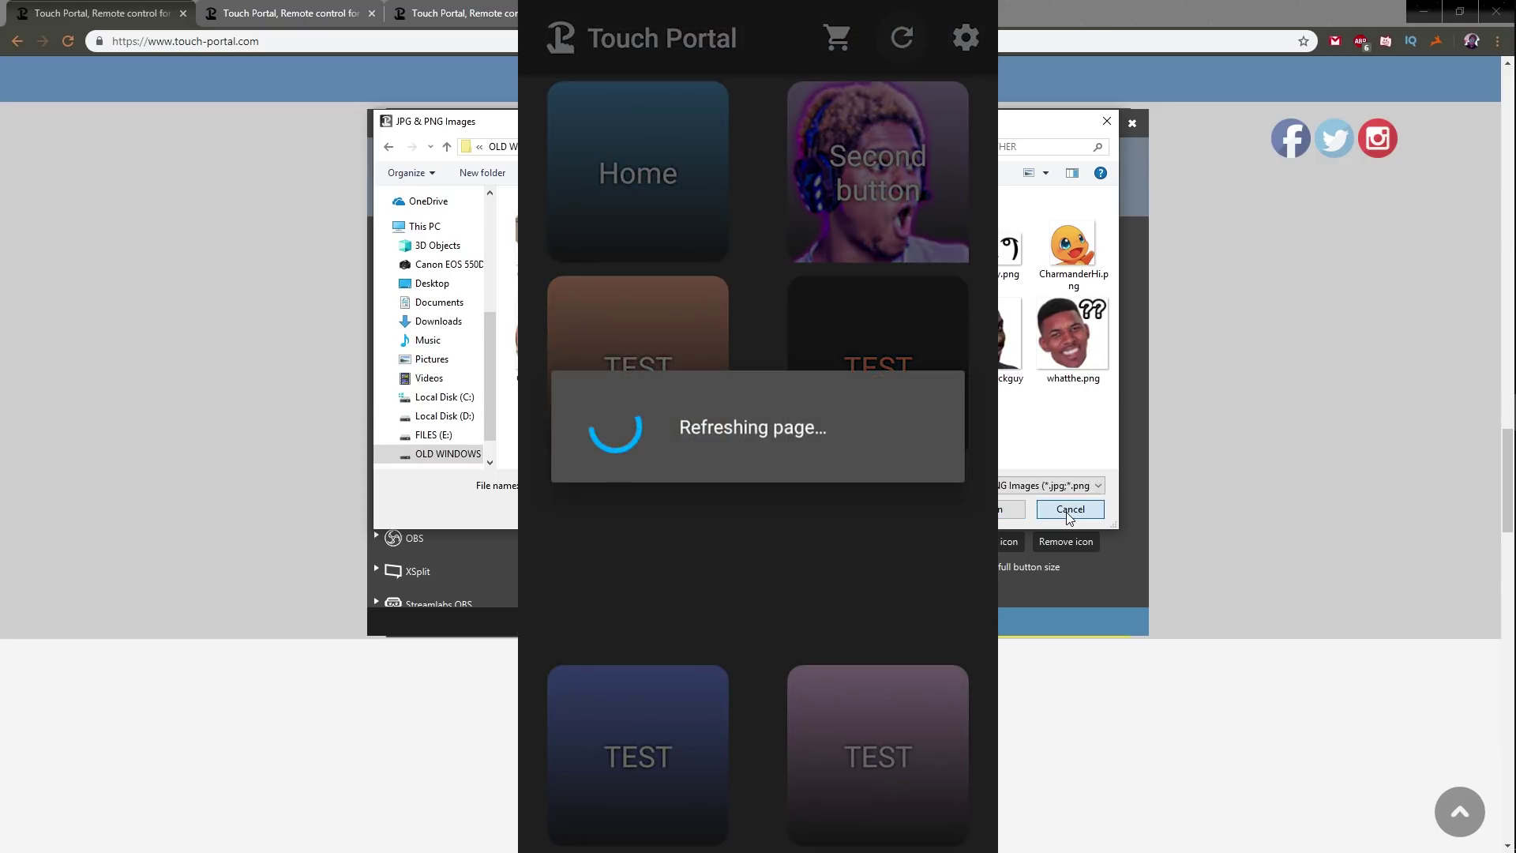
Cancel the icon image file dialog
left_click(1070, 510)
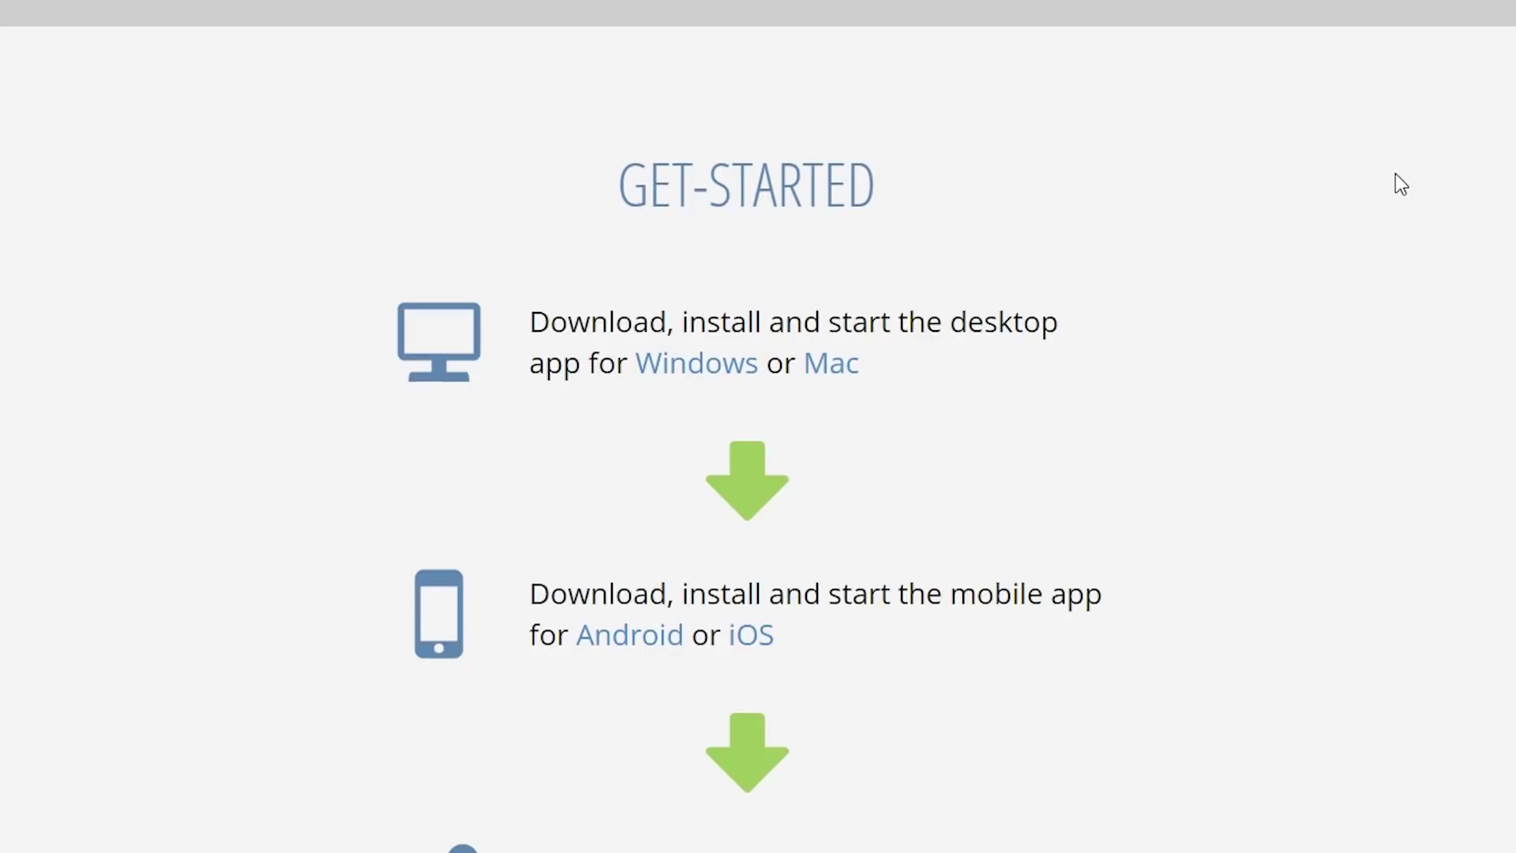
Expand the FAQ answers 'What do I get in the full version?' and 'Is Touch Portal free for use?'
scroll(1395, 177, "down", 8)
scroll(1396, 175, "down", 12)
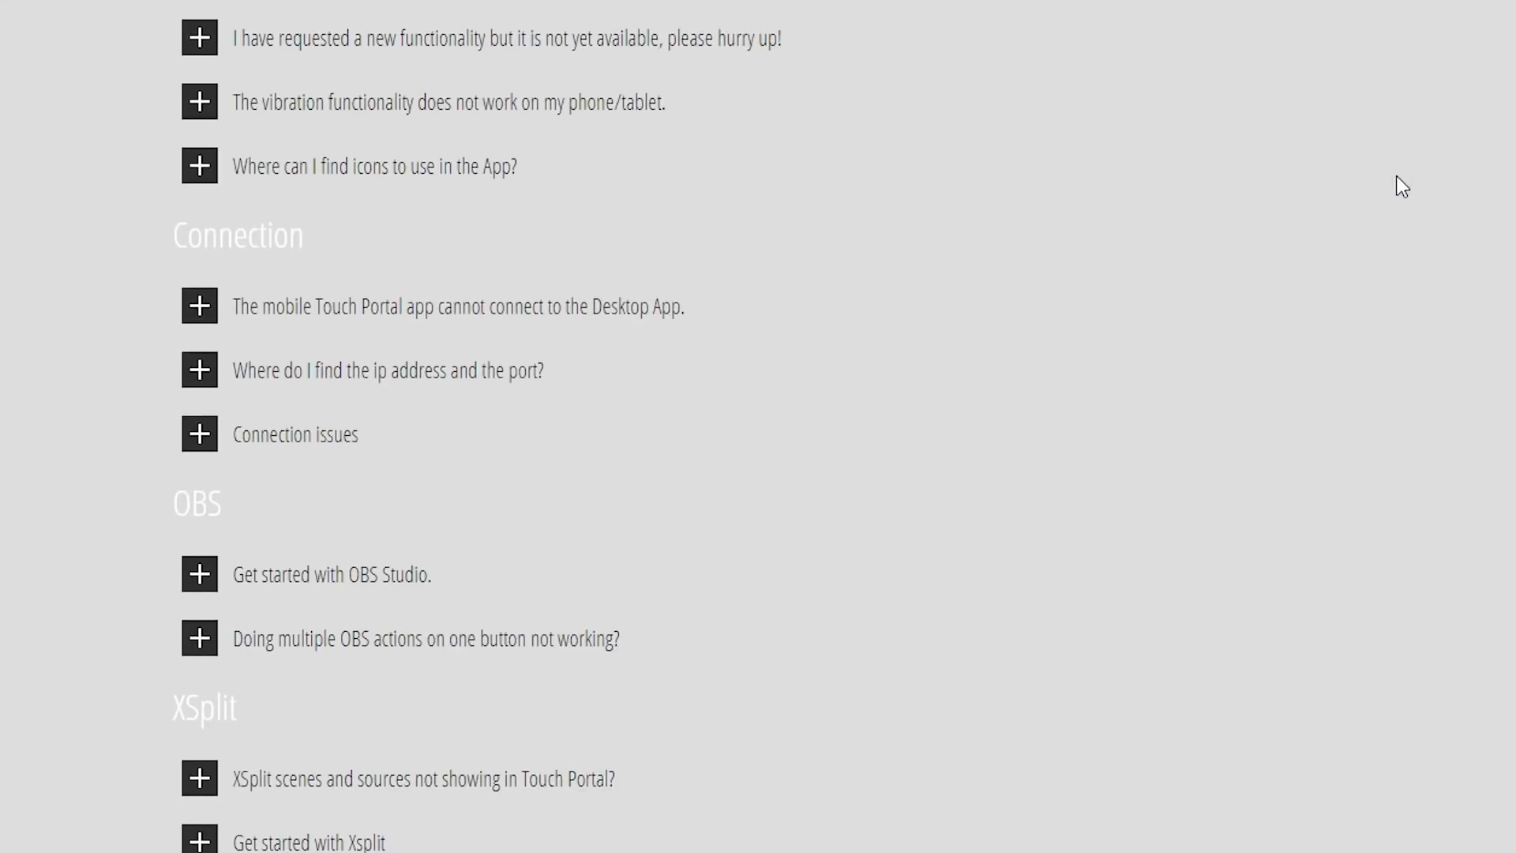
scroll(1319, 234, "up", 5)
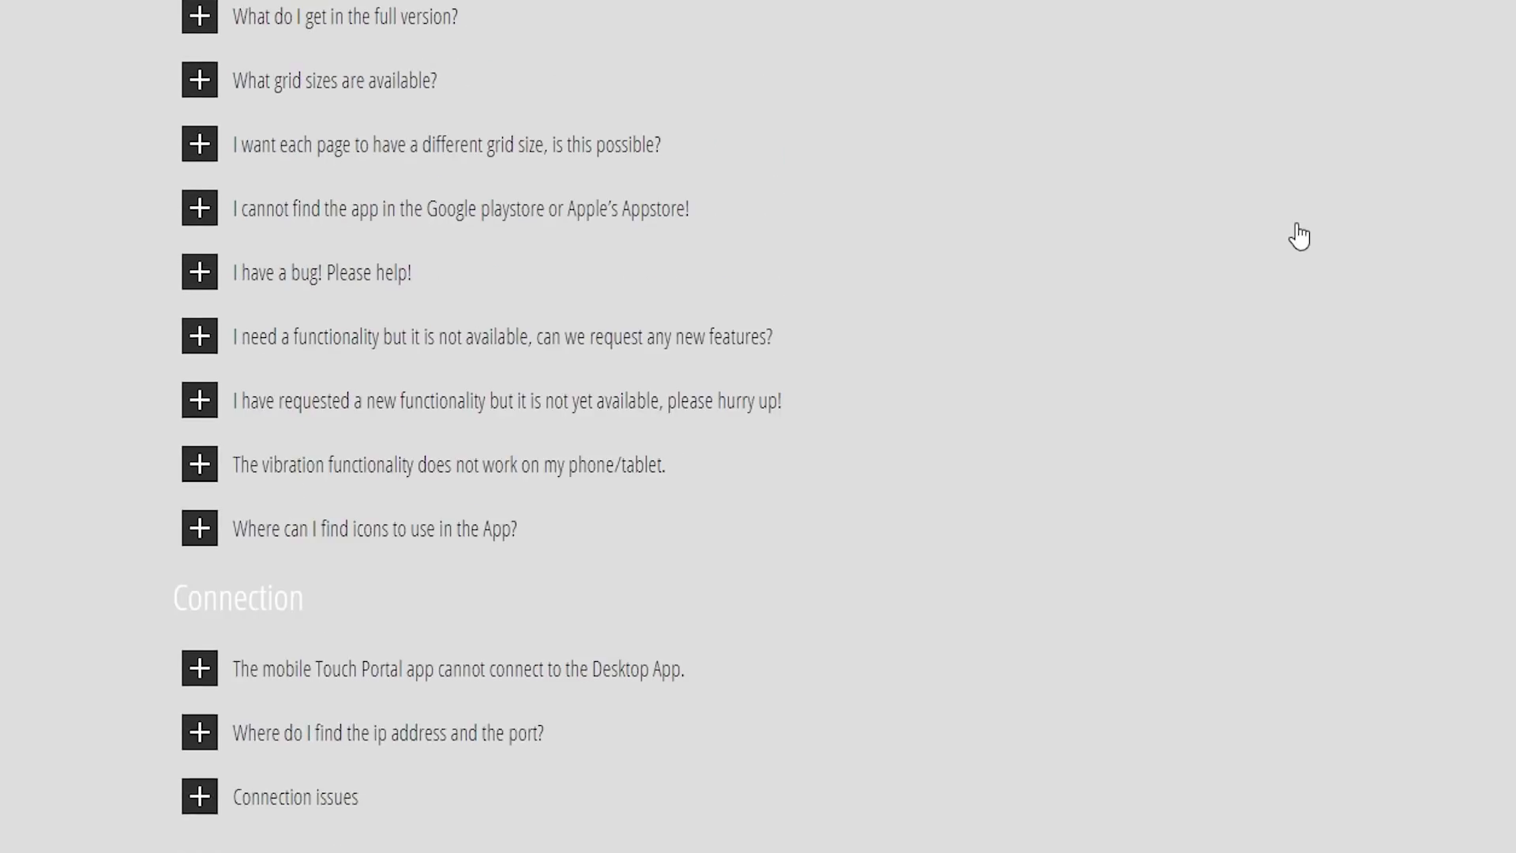
scroll(1299, 235, "up", 2)
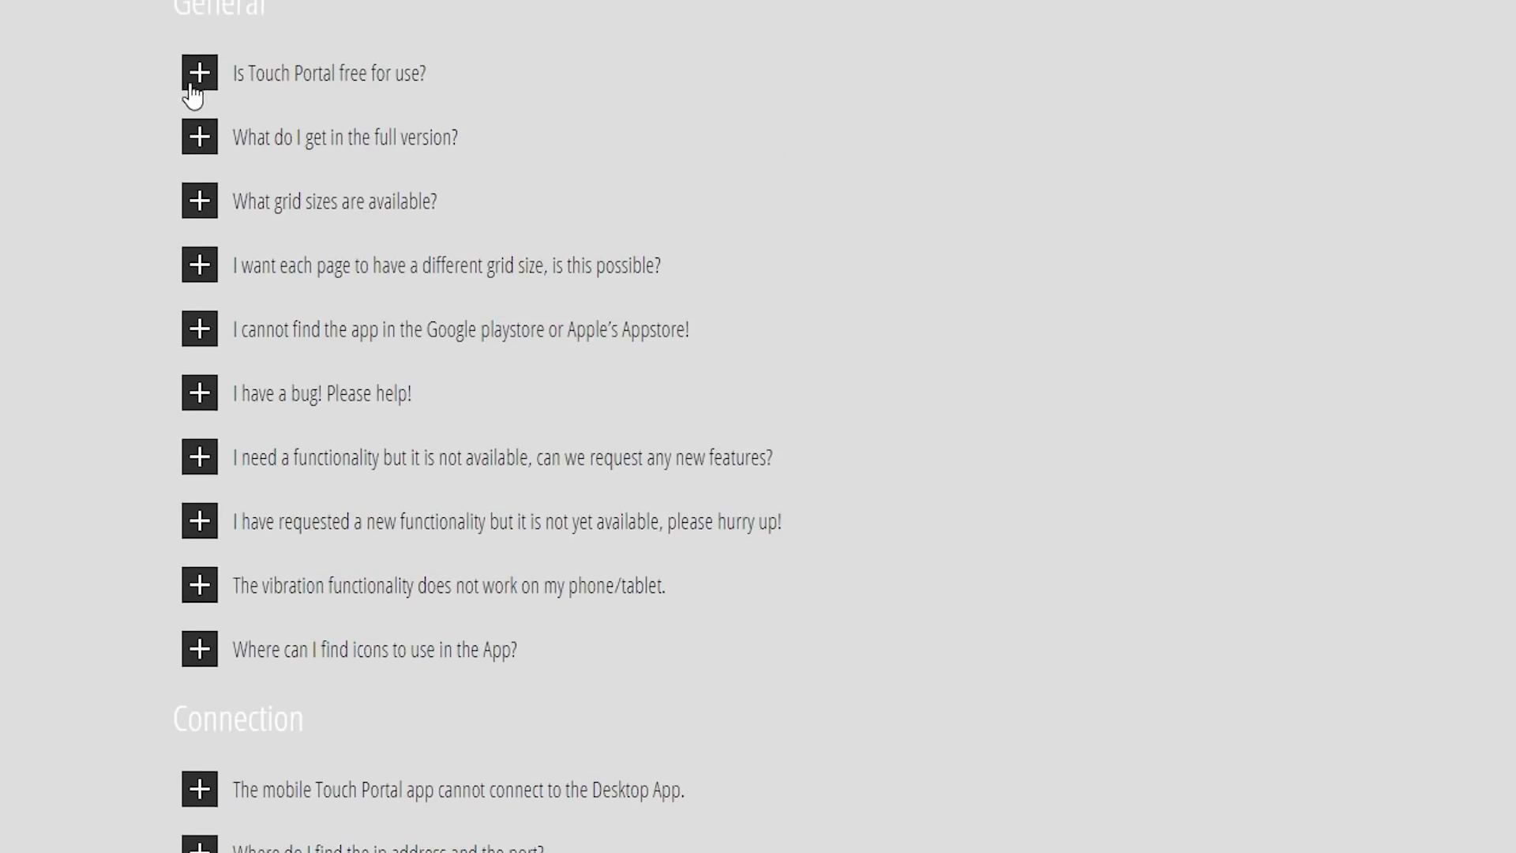
left_click(198, 139)
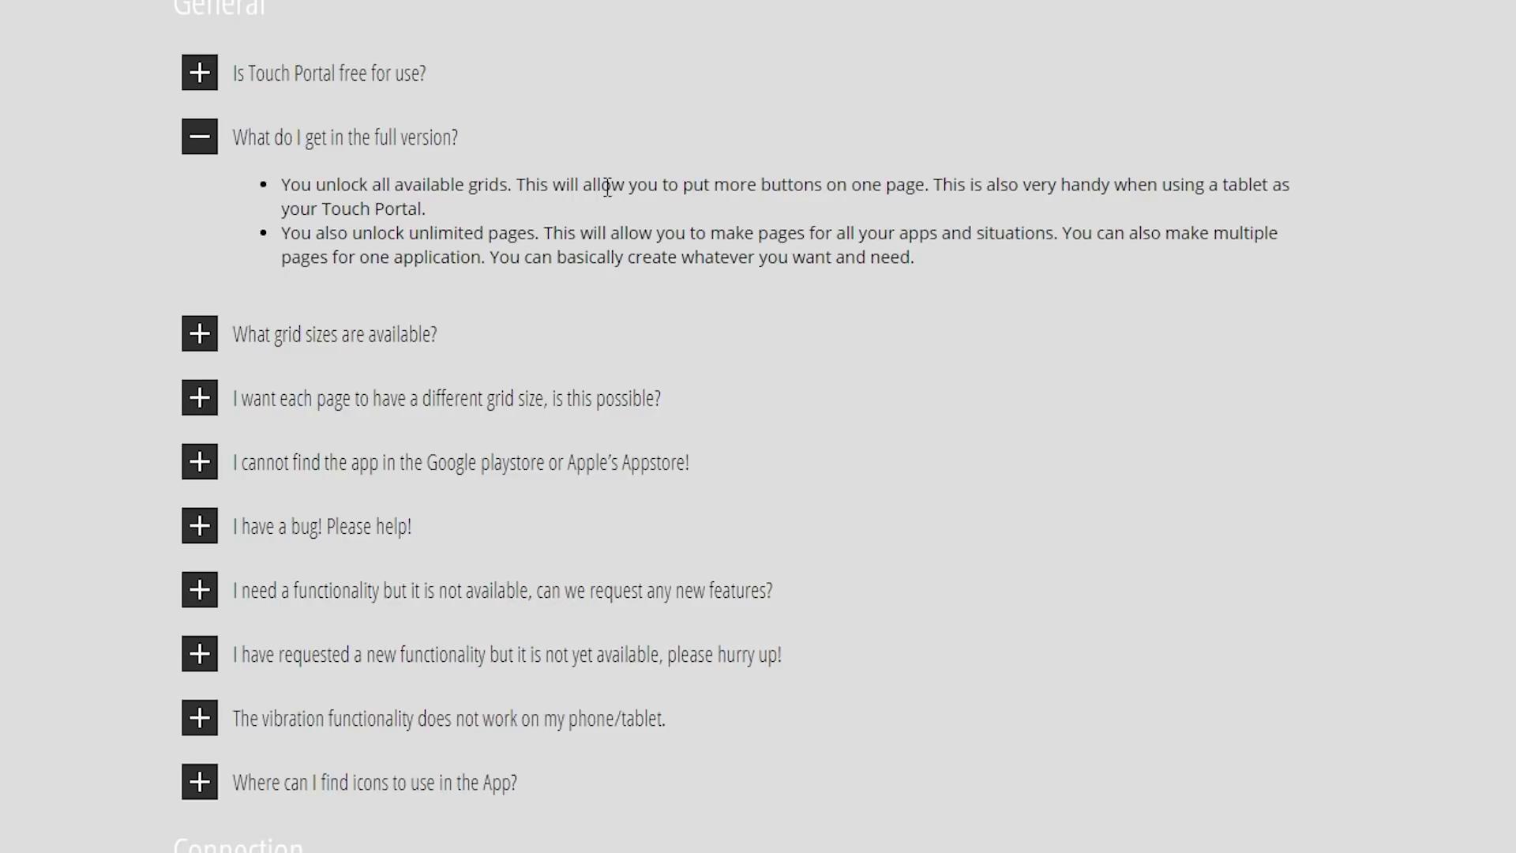
left_click(201, 75)
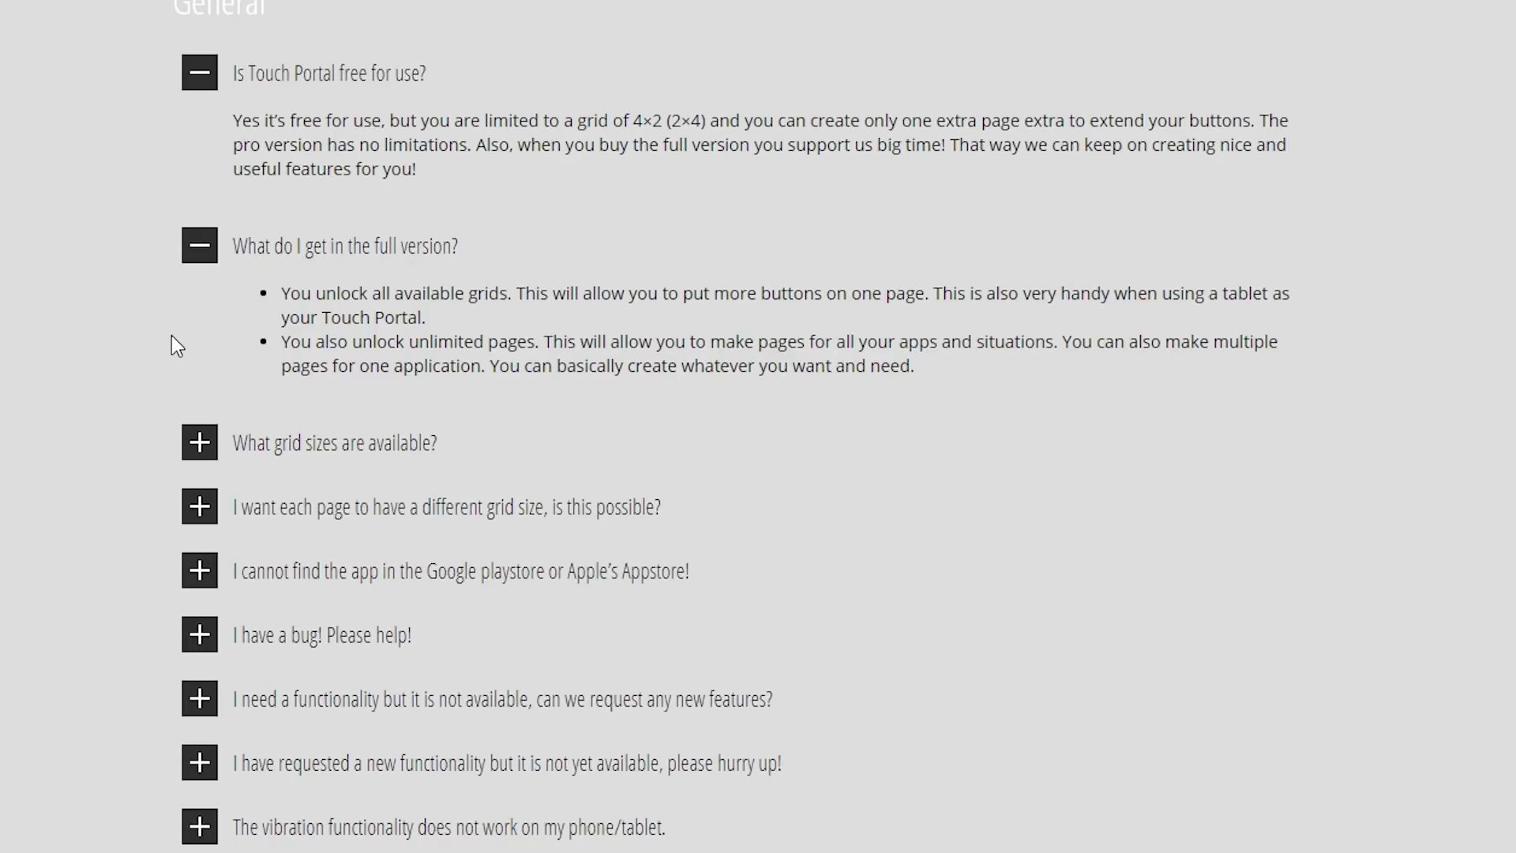
Expand the FAQ answers on grid sizes, per-page grids, app stores, bugs, and feature requests
left_click(193, 448)
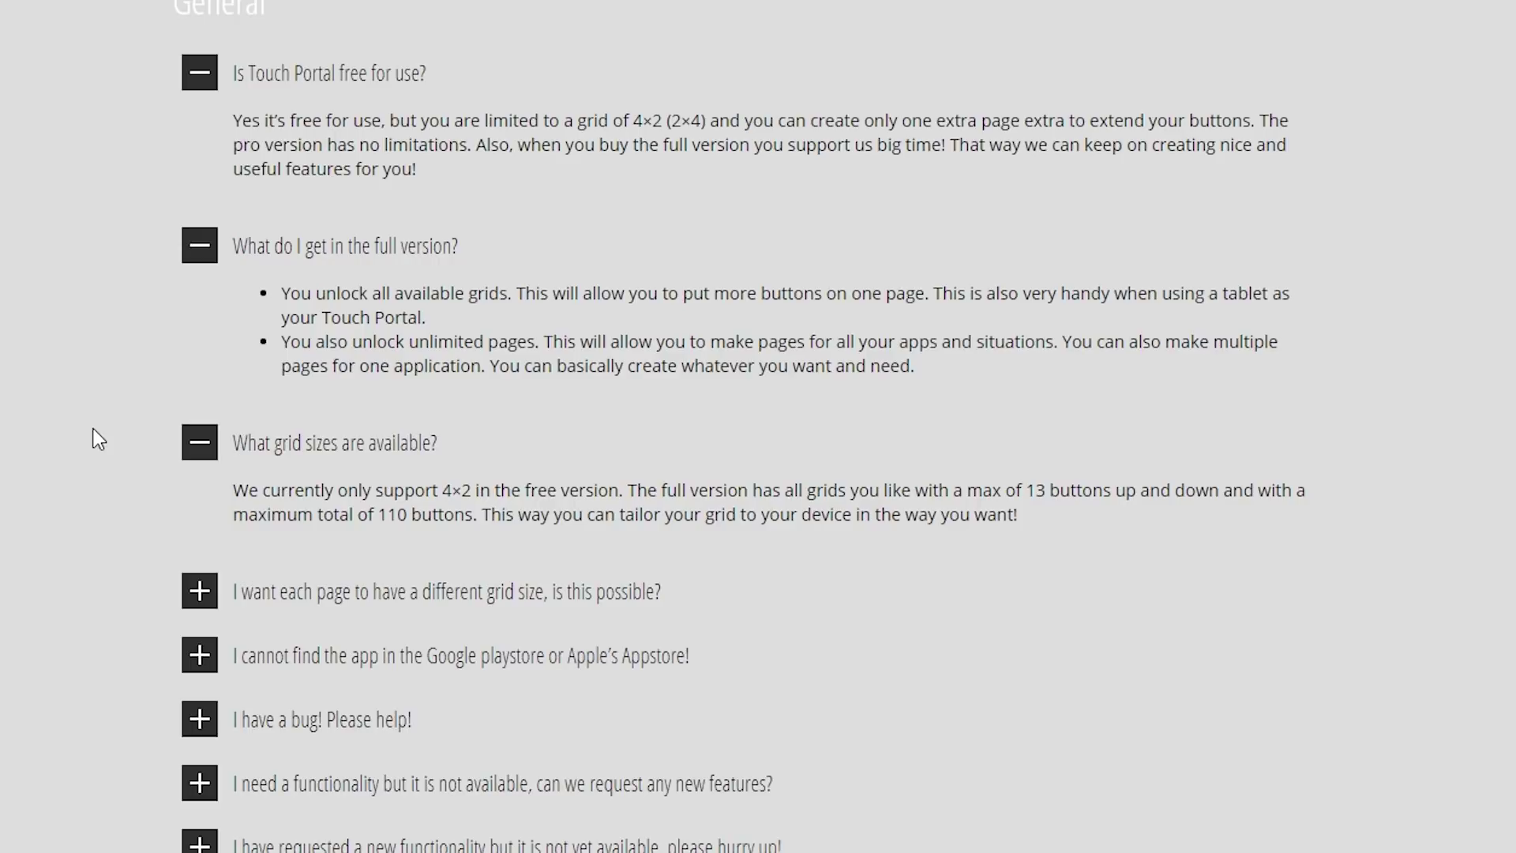
scroll(93, 429, "down", 7)
scroll(92, 427, "up", 4)
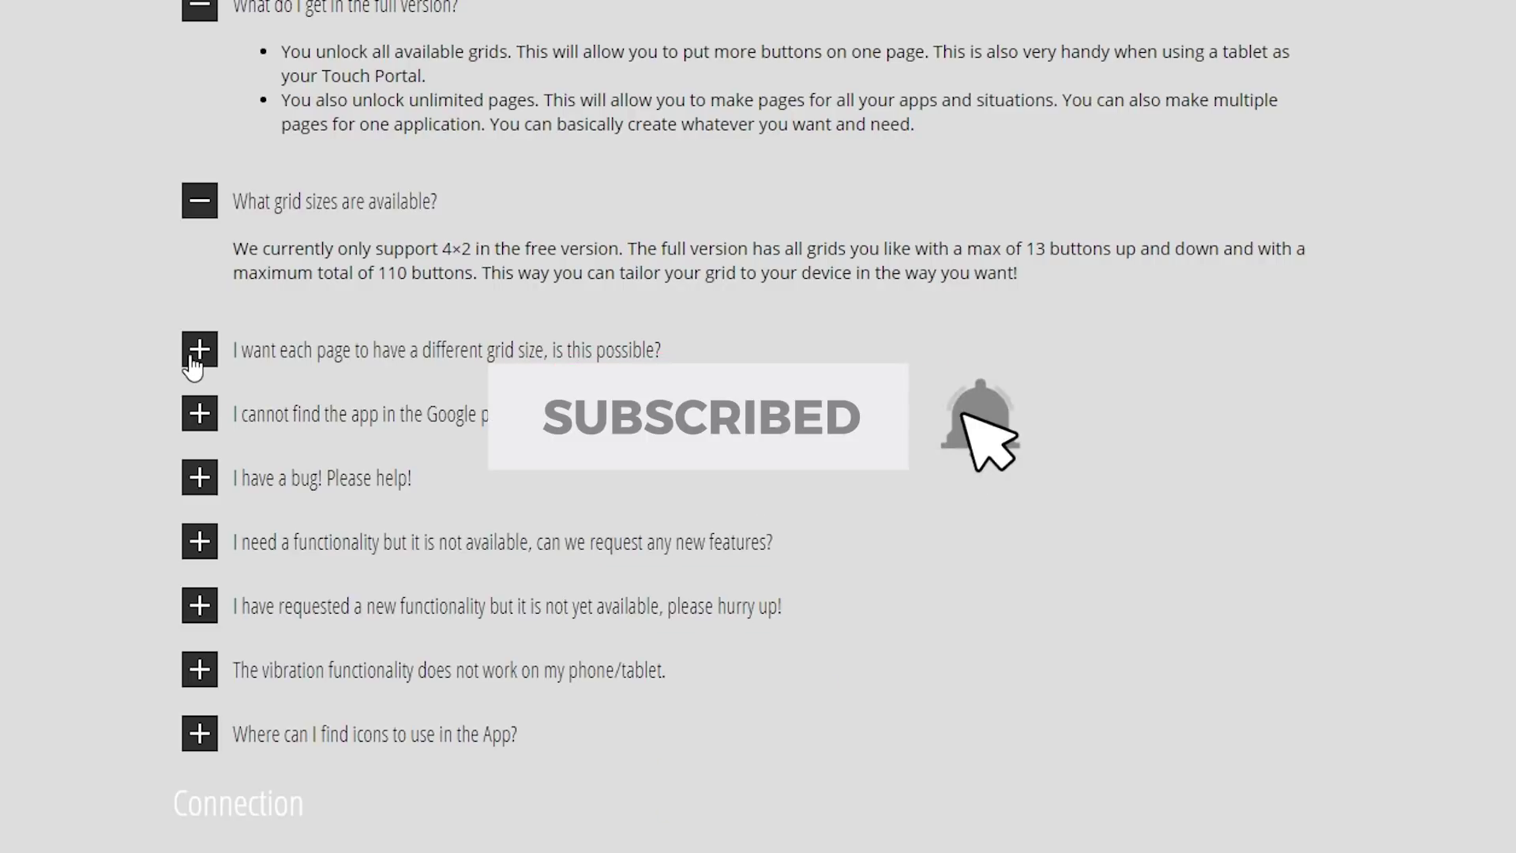
left_click(193, 364)
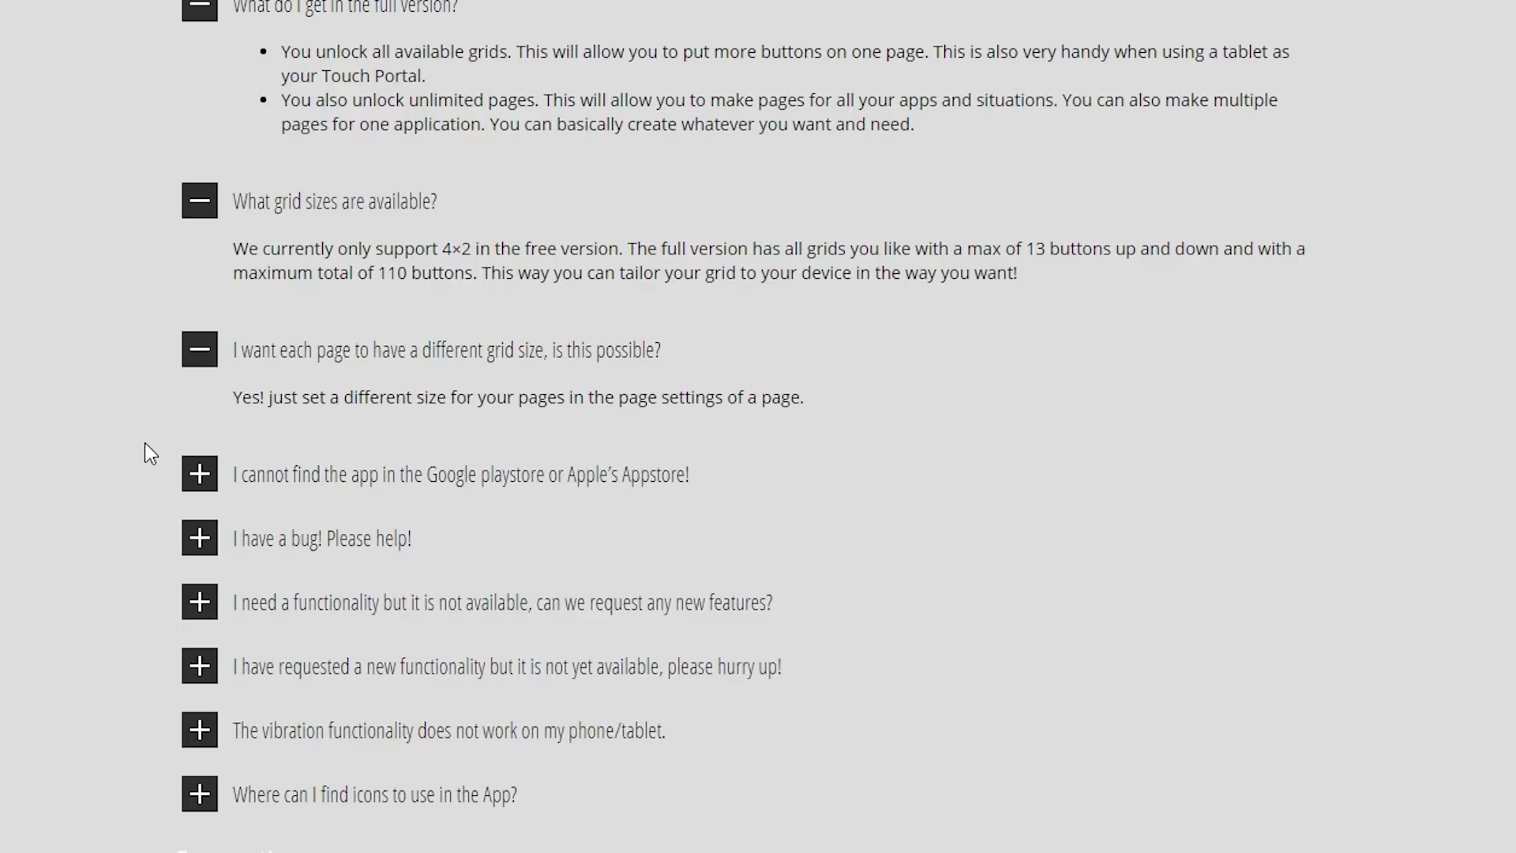
left_click(199, 474)
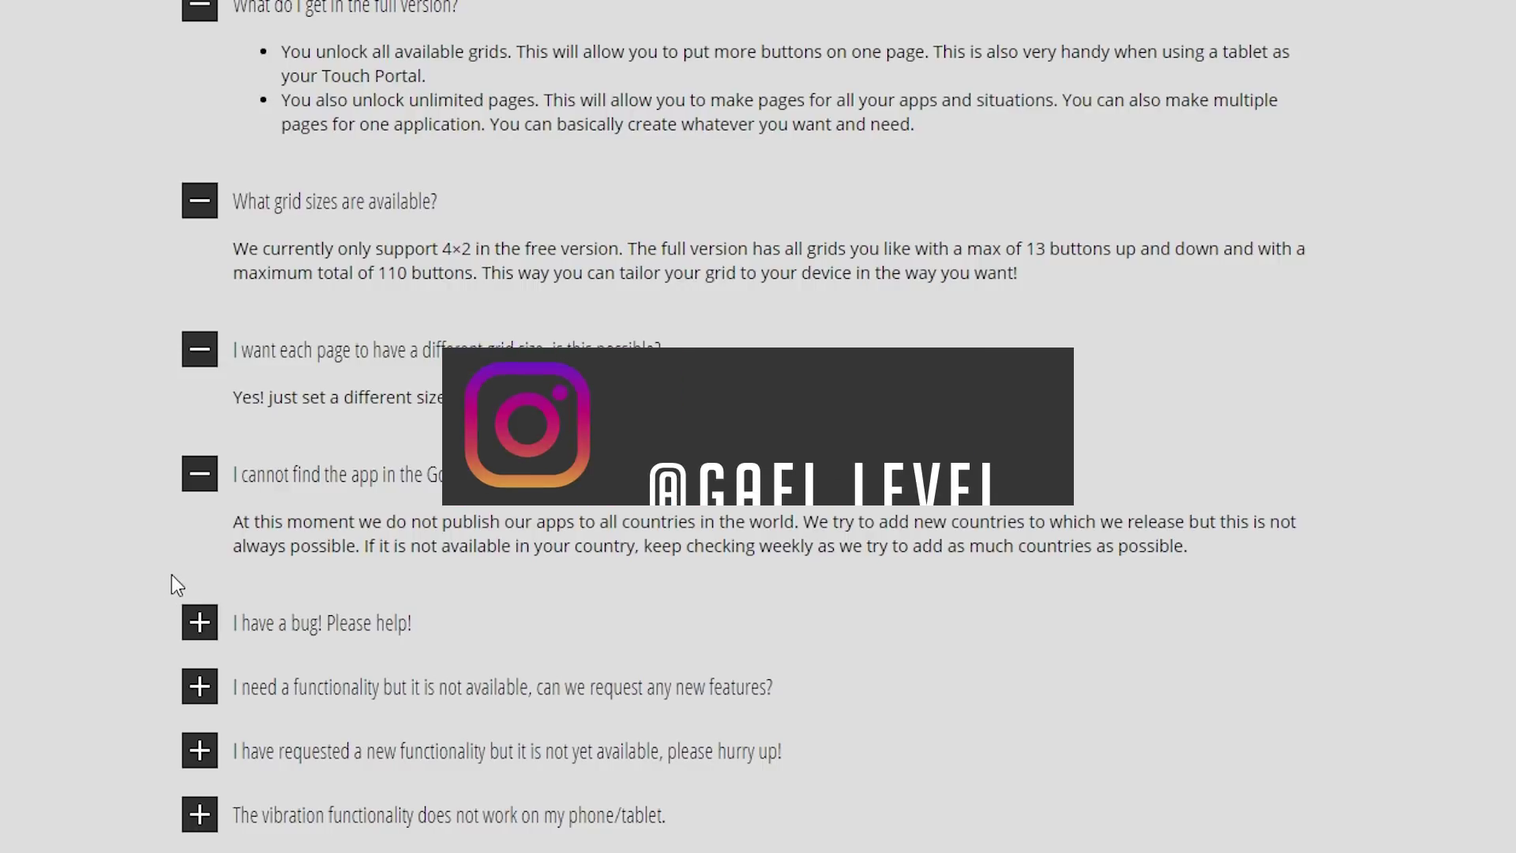
left_click(200, 631)
scroll(120, 614, "down", 5)
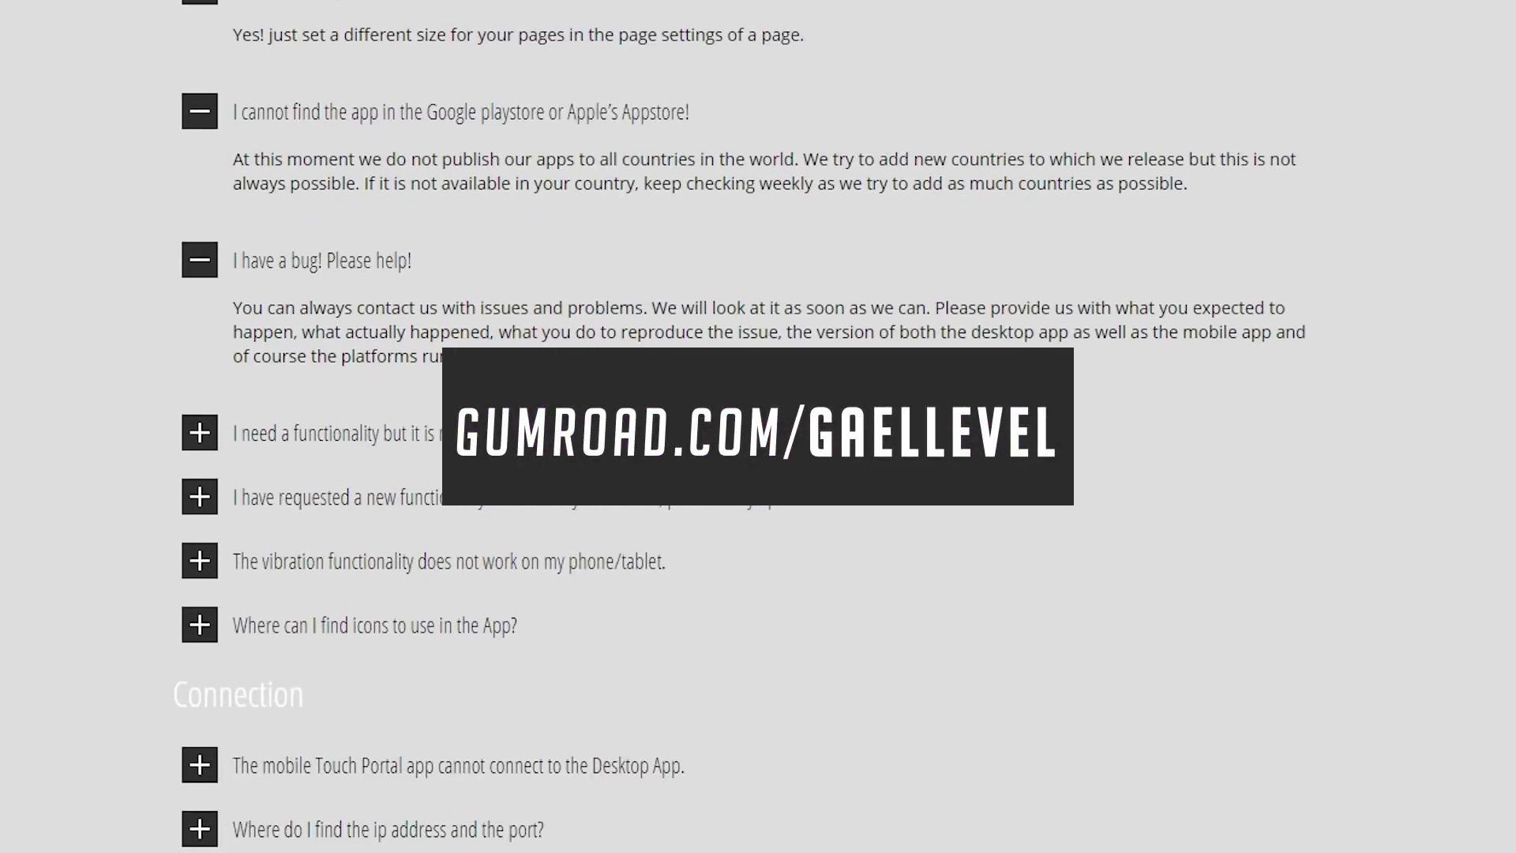
left_click(201, 442)
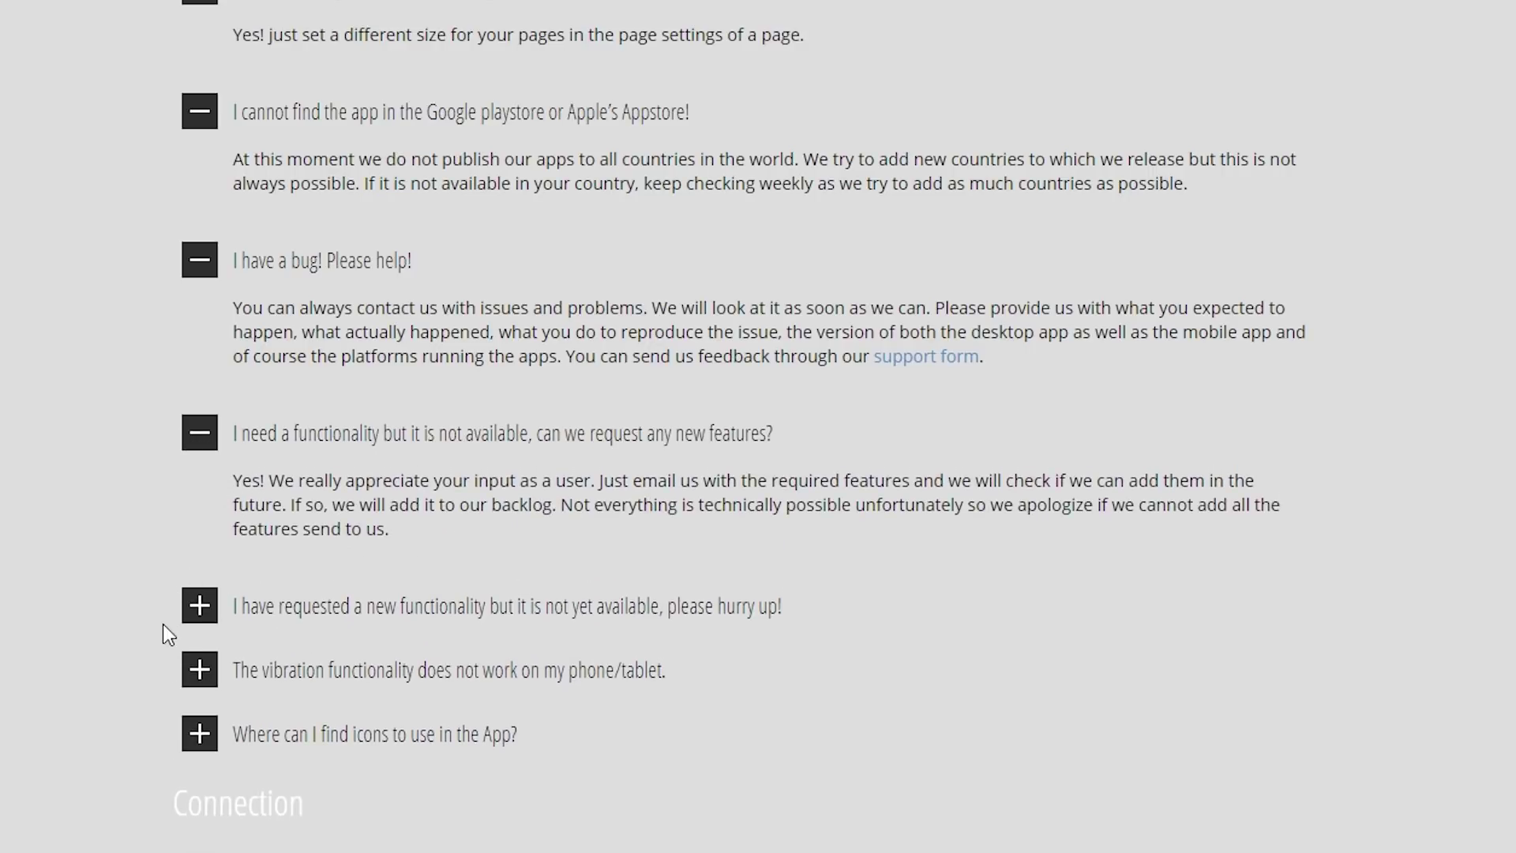
left_click(200, 608)
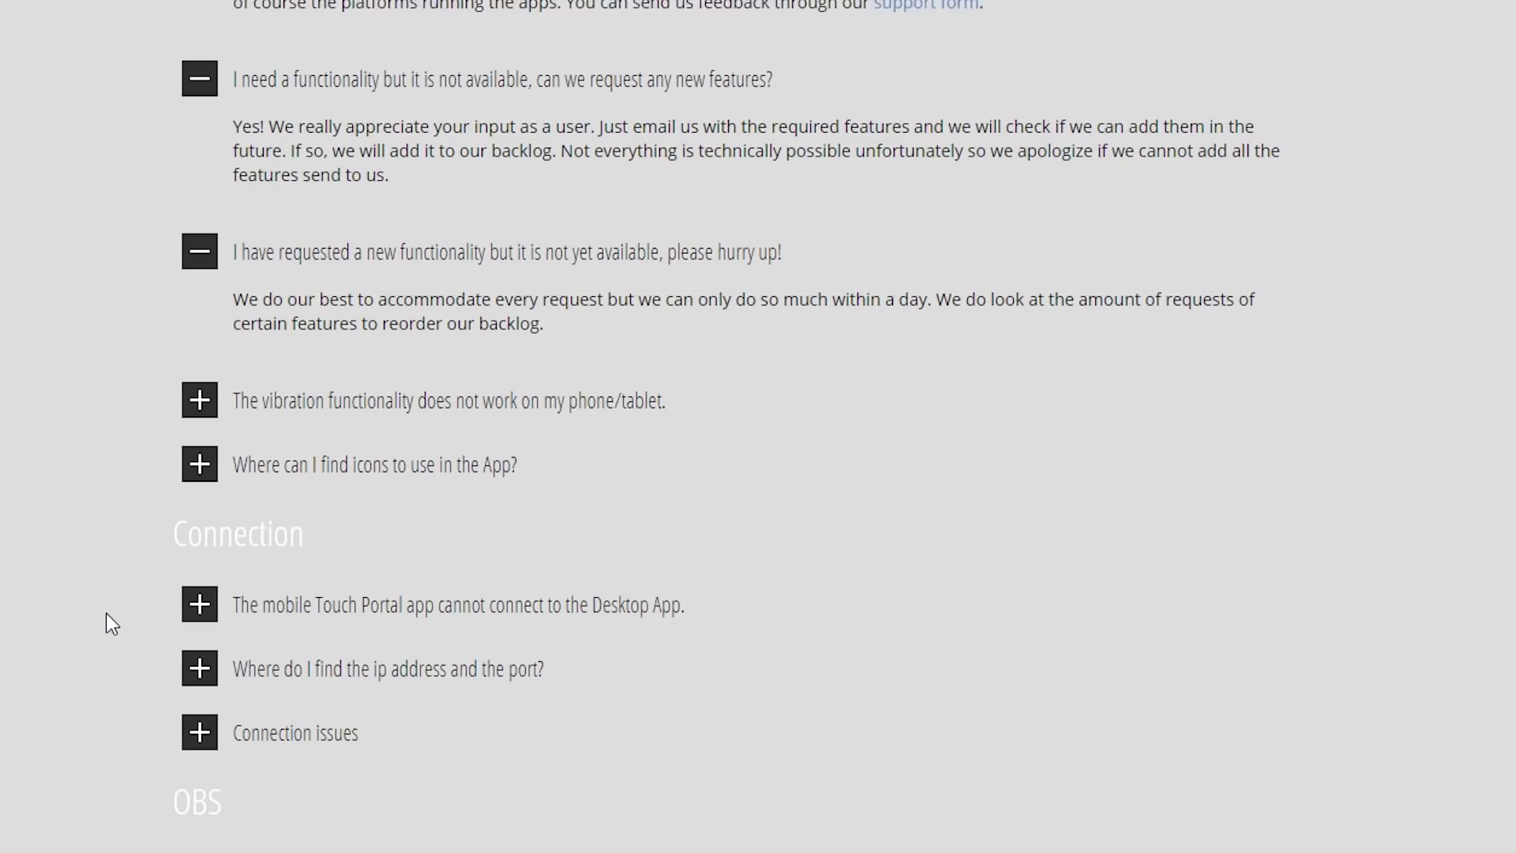